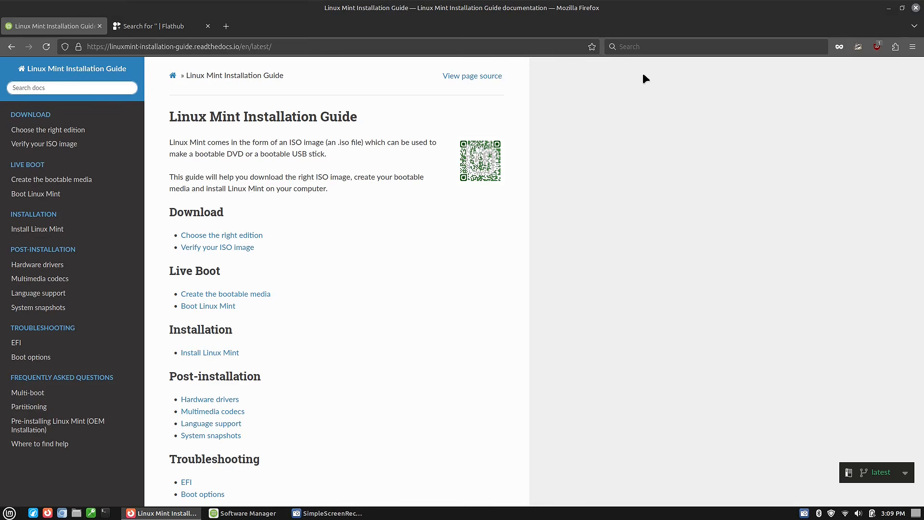
Switch to Software Manager and look it up in the system application launcher with the search term "soft".
{"action": "left_click", "coordinate": [239, 515]}
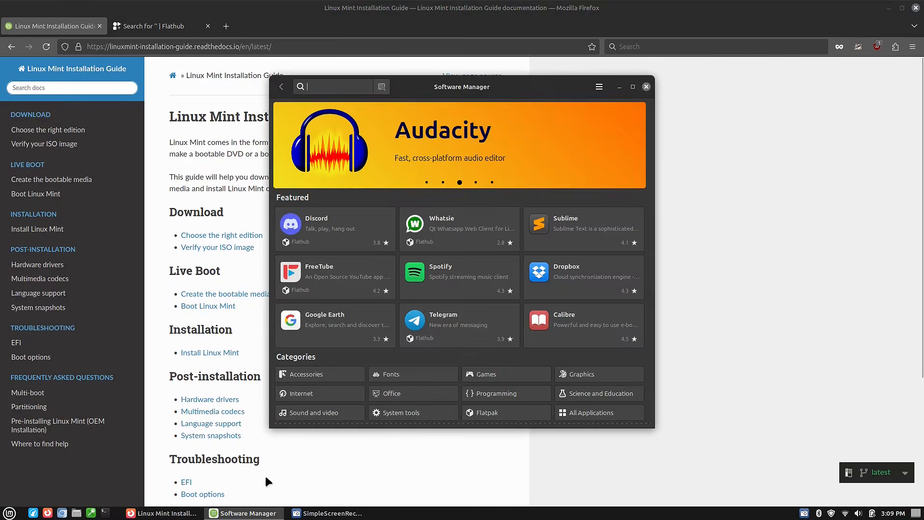
{"action": "left_click", "coordinate": [9, 513]}
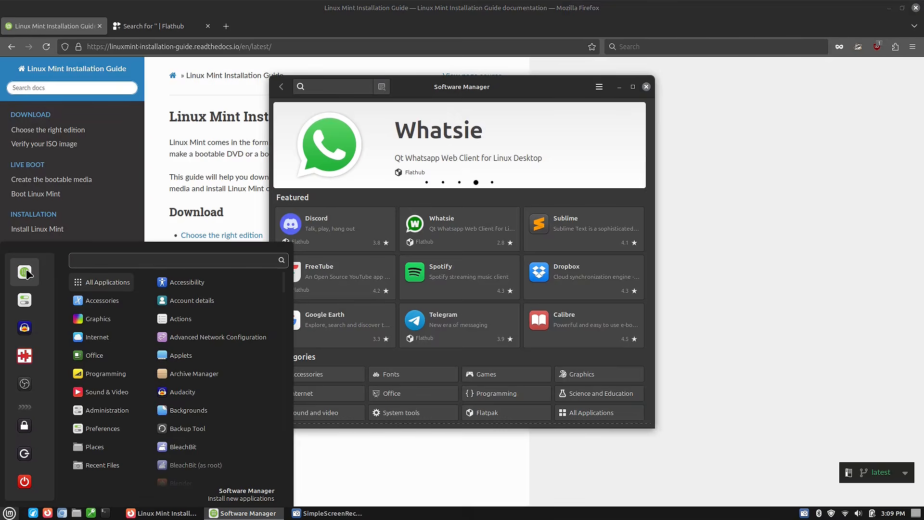
{"action": "type", "text": "soft"}
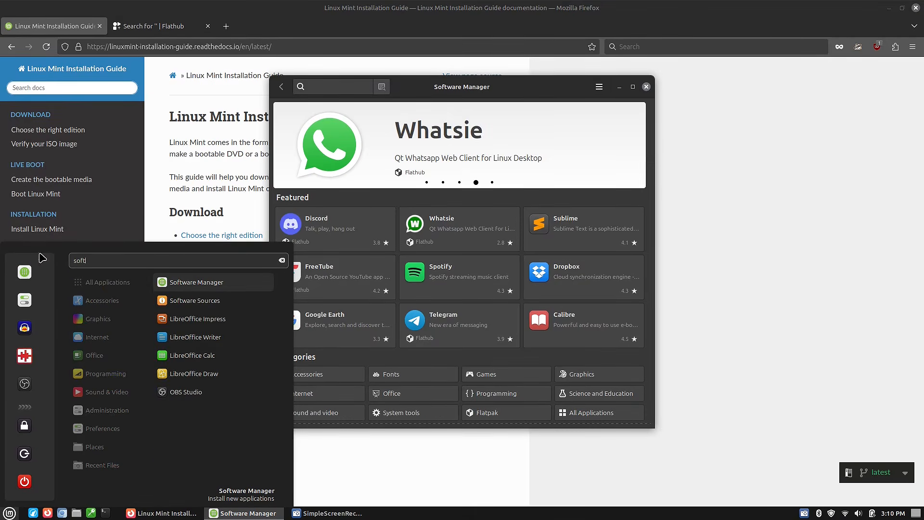
{"action": "left_click", "coordinate": [770, 286]}
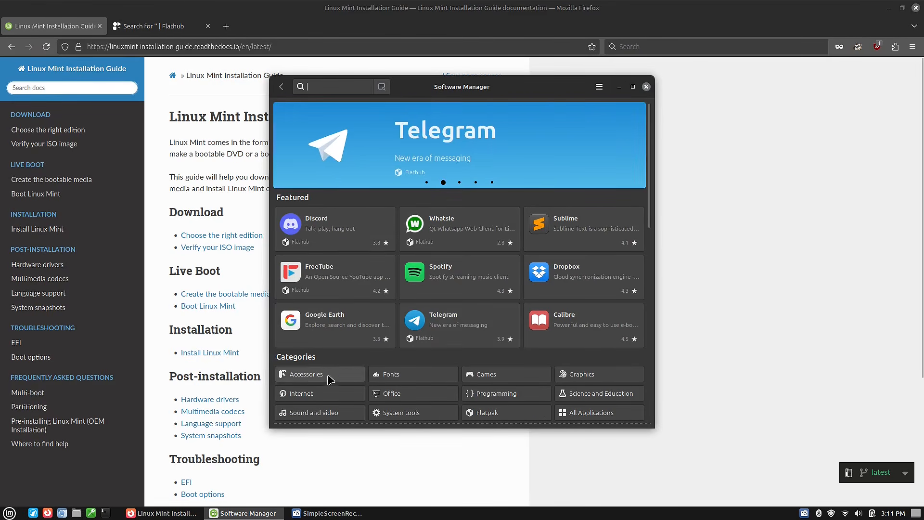
Check the Fonts and Office categories in Software Manager and refresh the package cache.
{"action": "left_click", "coordinate": [402, 377]}
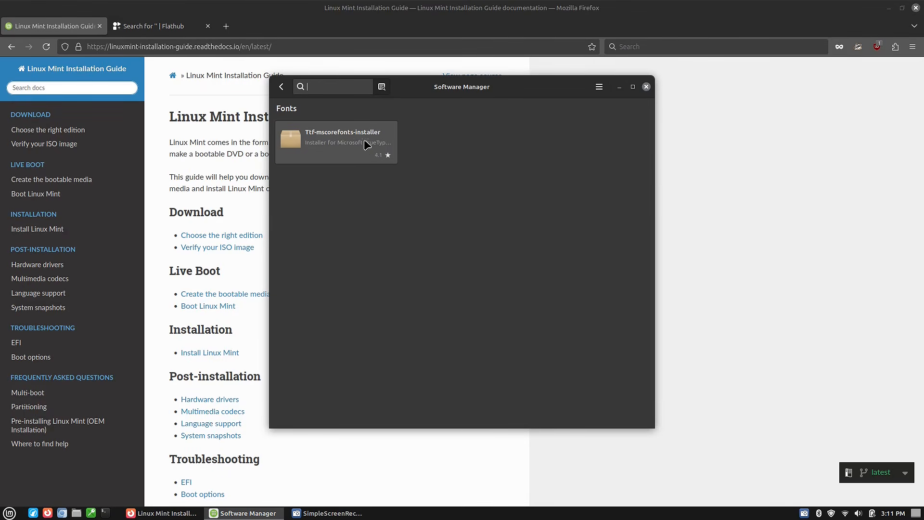
{"action": "left_click", "coordinate": [281, 87]}
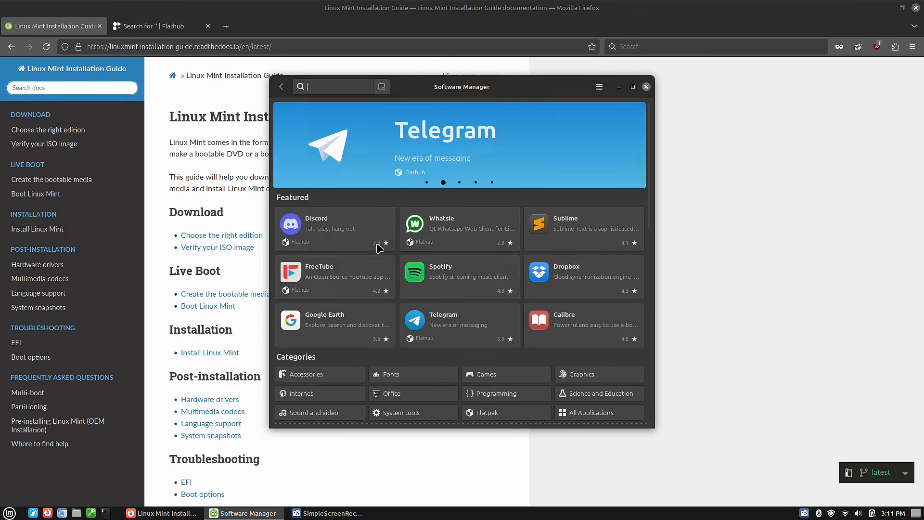
{"action": "left_click", "coordinate": [394, 395]}
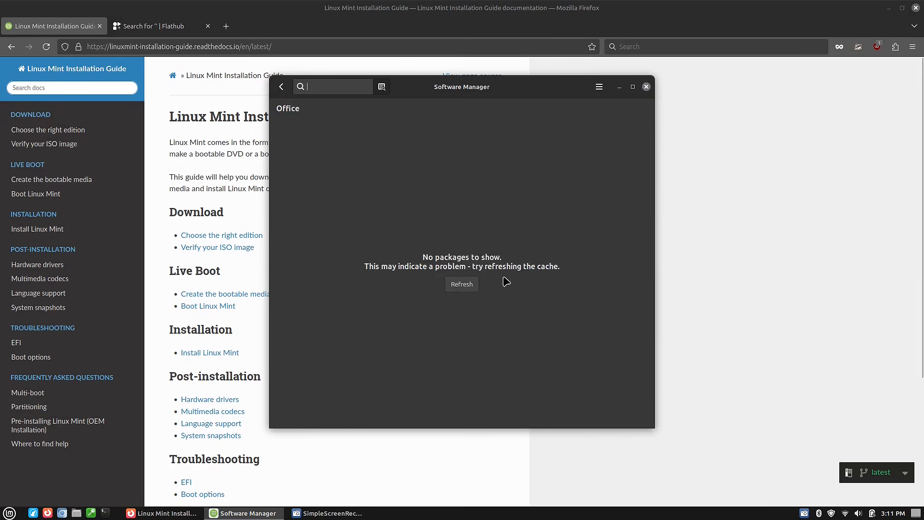
{"action": "left_click", "coordinate": [468, 284]}
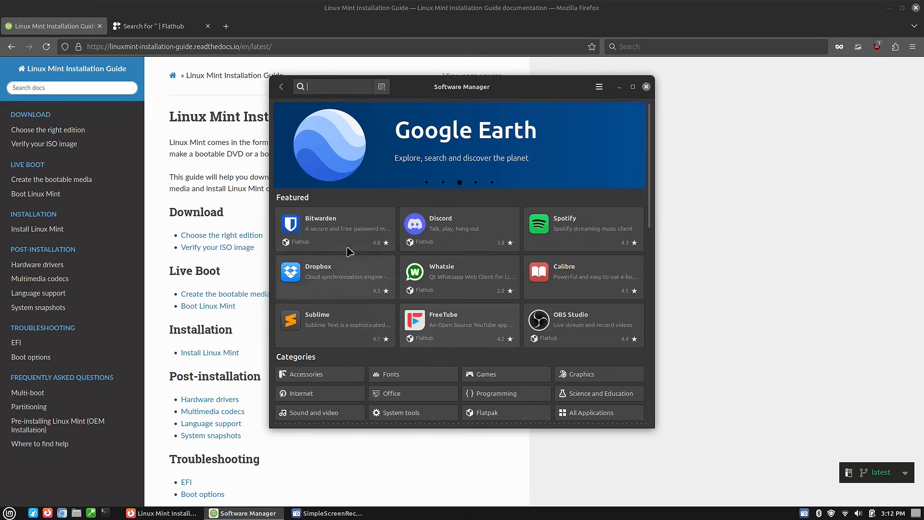
Browse the packages in the Fonts category and return to the Software Manager home page.
{"action": "left_click", "coordinate": [397, 375]}
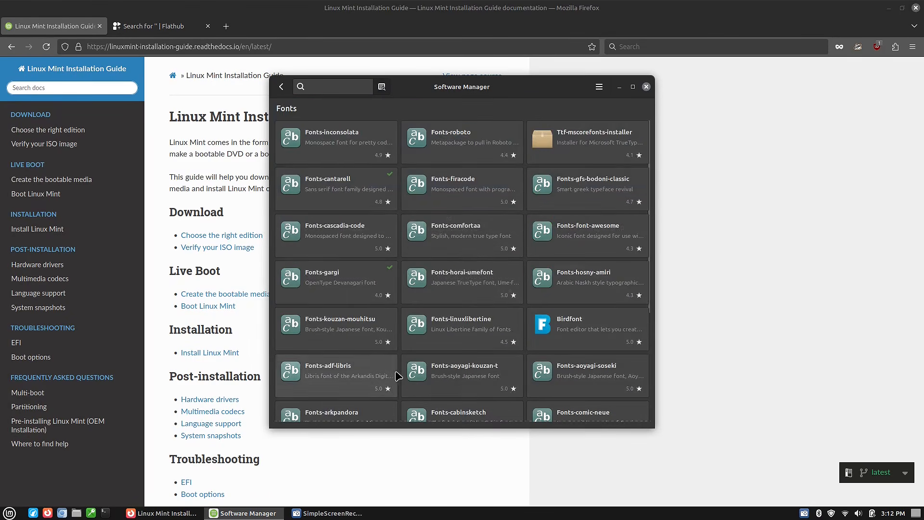
{"action": "scroll", "coordinate": [482, 284], "scroll_direction": "down", "scroll_amount": 10}
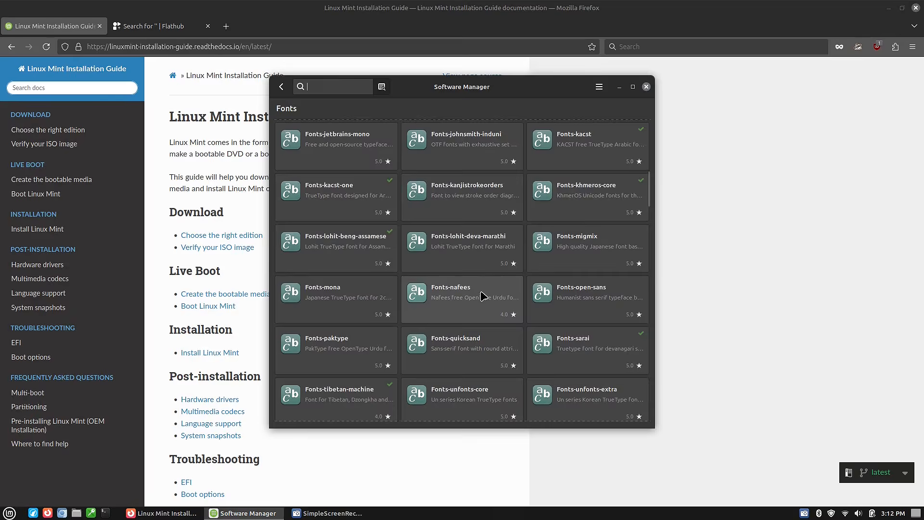
{"action": "left_click", "coordinate": [282, 88]}
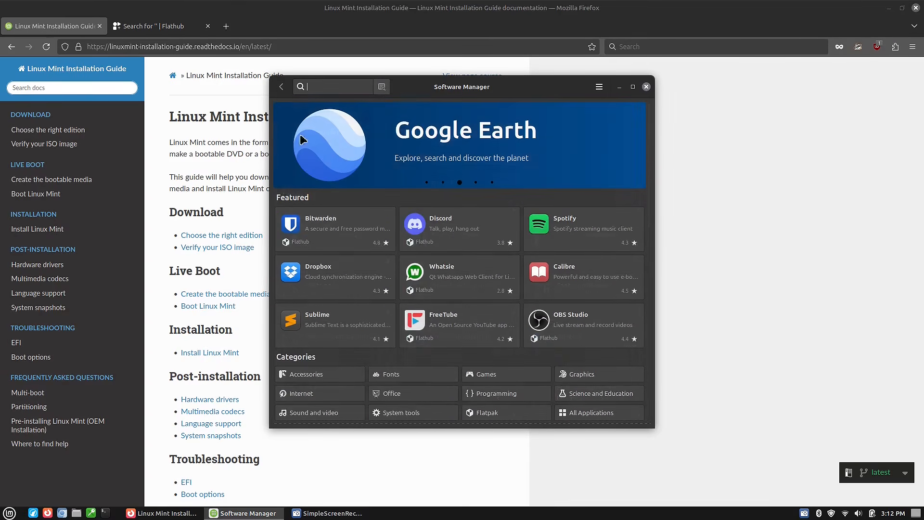
Browse the packages listed in the Office category and return to the Software Manager home page.
{"action": "left_click", "coordinate": [403, 397]}
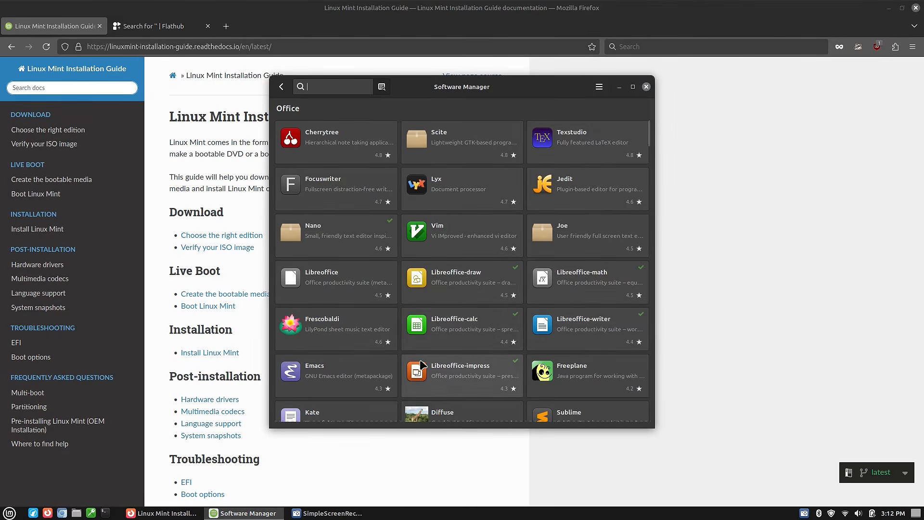
{"action": "scroll", "coordinate": [446, 334], "scroll_direction": "down", "scroll_amount": 5}
{"action": "scroll", "coordinate": [586, 363], "scroll_direction": "down", "scroll_amount": 5}
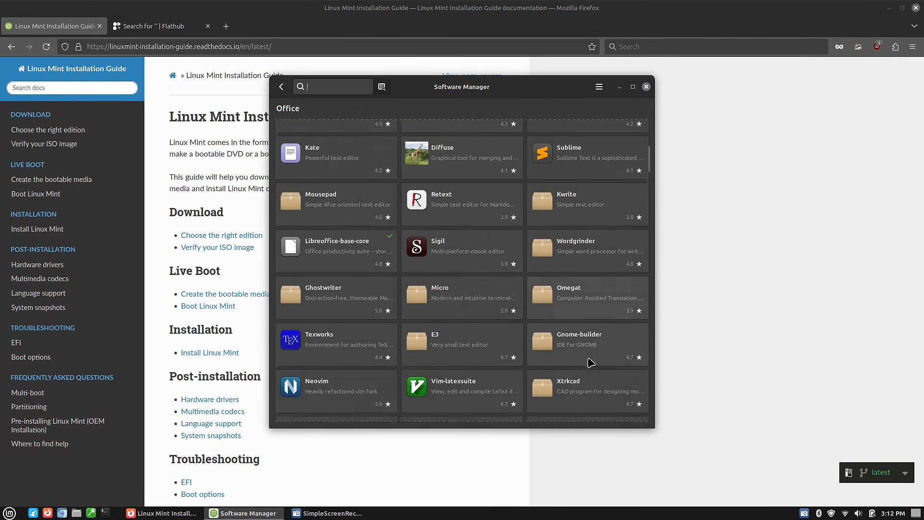
{"action": "scroll", "coordinate": [512, 313], "scroll_direction": "up", "scroll_amount": 5}
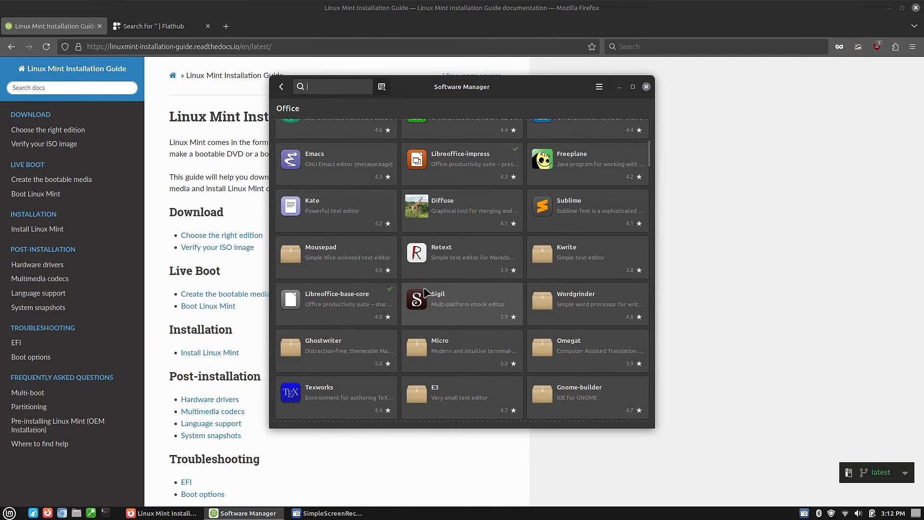
{"action": "scroll", "coordinate": [449, 314], "scroll_direction": "down", "scroll_amount": 5}
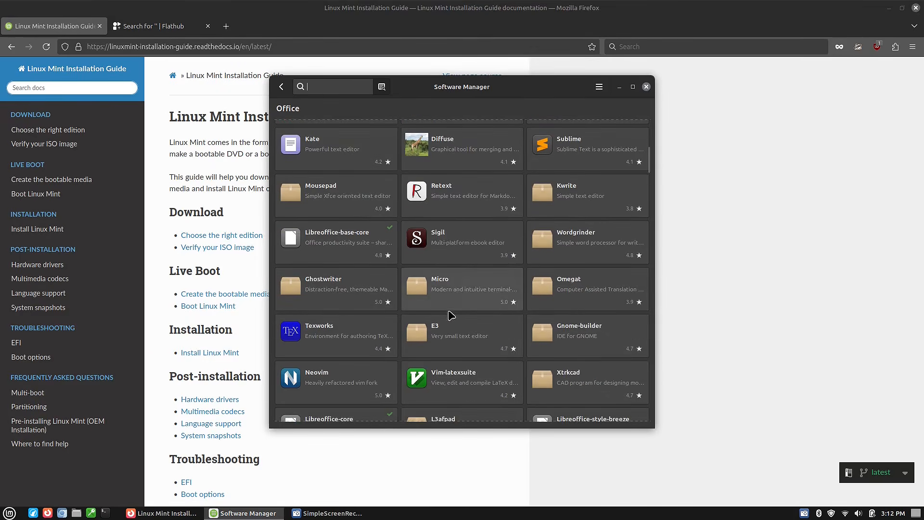
{"action": "scroll", "coordinate": [518, 354], "scroll_direction": "down", "scroll_amount": 15}
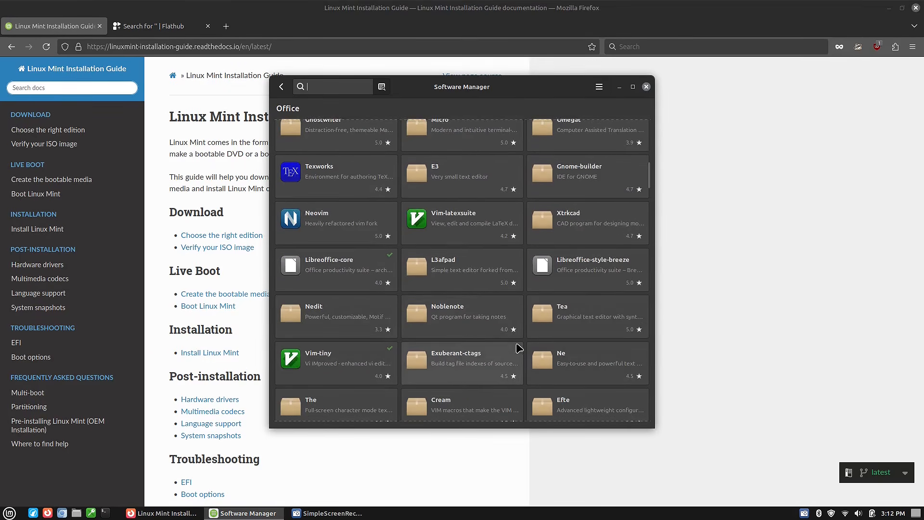
{"action": "scroll", "coordinate": [518, 354], "scroll_direction": "down", "scroll_amount": 2}
{"action": "scroll", "coordinate": [516, 373], "scroll_direction": "up", "scroll_amount": 20}
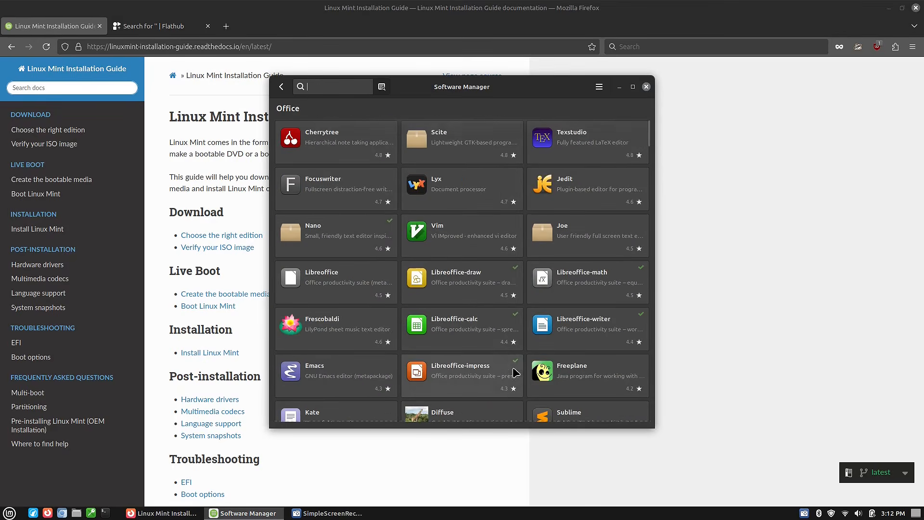
{"action": "left_click", "coordinate": [283, 88]}
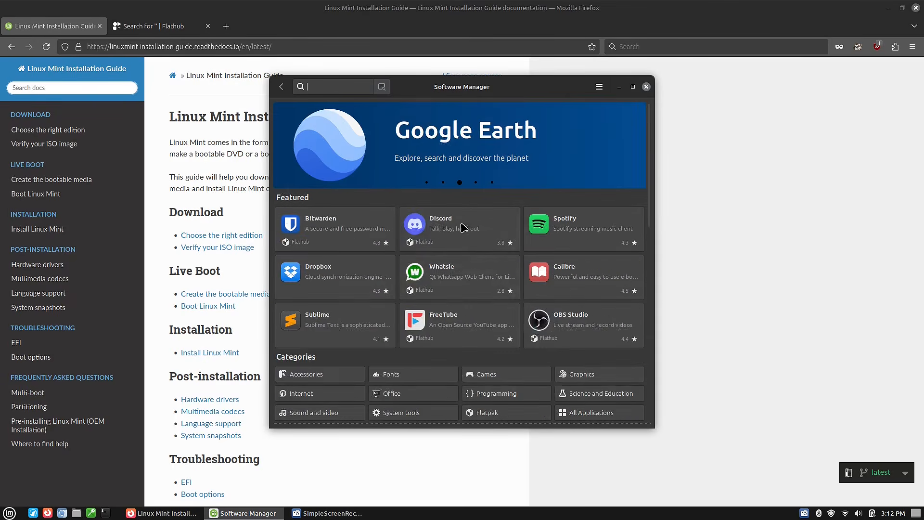
Open the Flatpak category and look through its list of Flathub applications.
{"action": "left_click", "coordinate": [502, 415]}
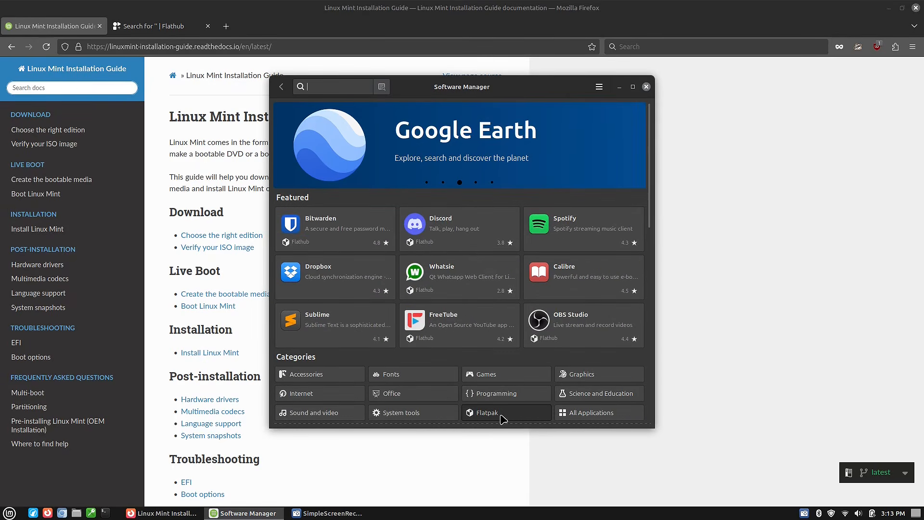
{"action": "scroll", "coordinate": [539, 265], "scroll_direction": "down", "scroll_amount": 6}
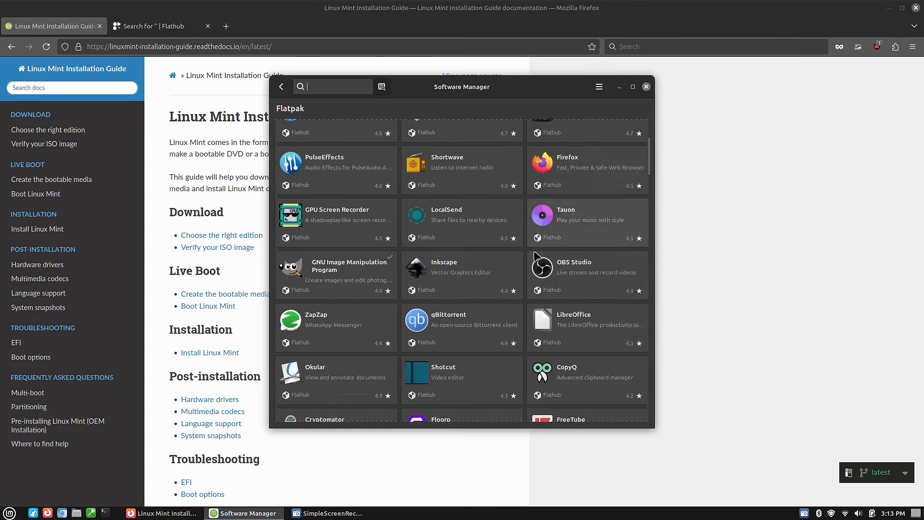
{"action": "scroll", "coordinate": [534, 264], "scroll_direction": "up", "scroll_amount": 8}
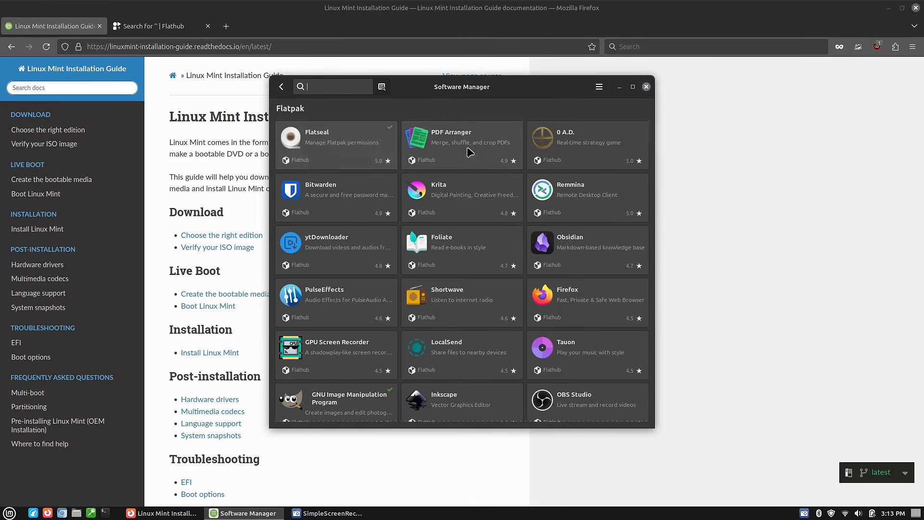
{"action": "scroll", "coordinate": [485, 241], "scroll_direction": "down", "scroll_amount": 5}
{"action": "scroll", "coordinate": [485, 240], "scroll_direction": "down", "scroll_amount": 20}
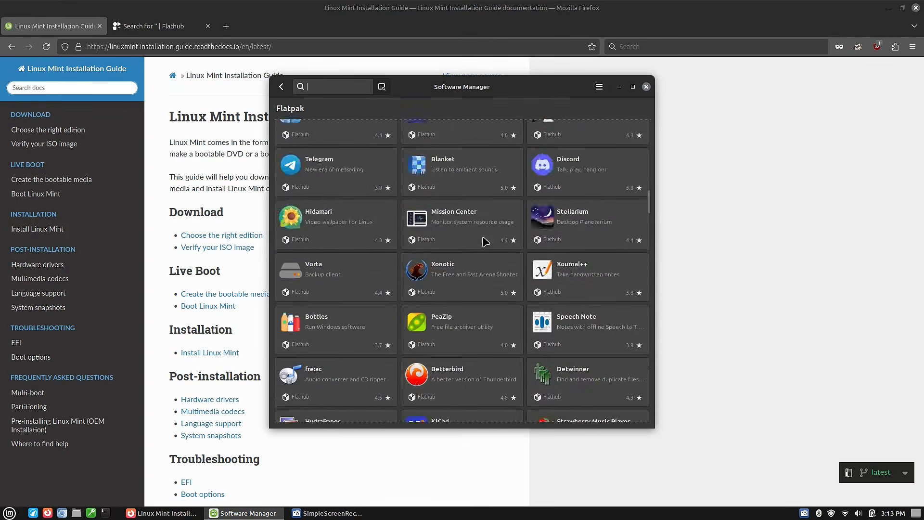
{"action": "scroll", "coordinate": [486, 240], "scroll_direction": "down", "scroll_amount": 2}
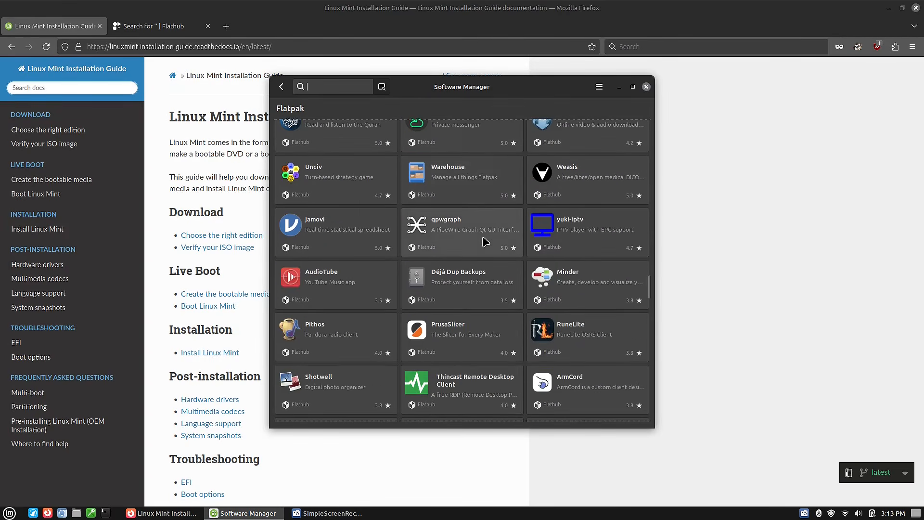
Search the Flatpak category for "ware" and clear the search.
{"action": "type", "text": "whe"}
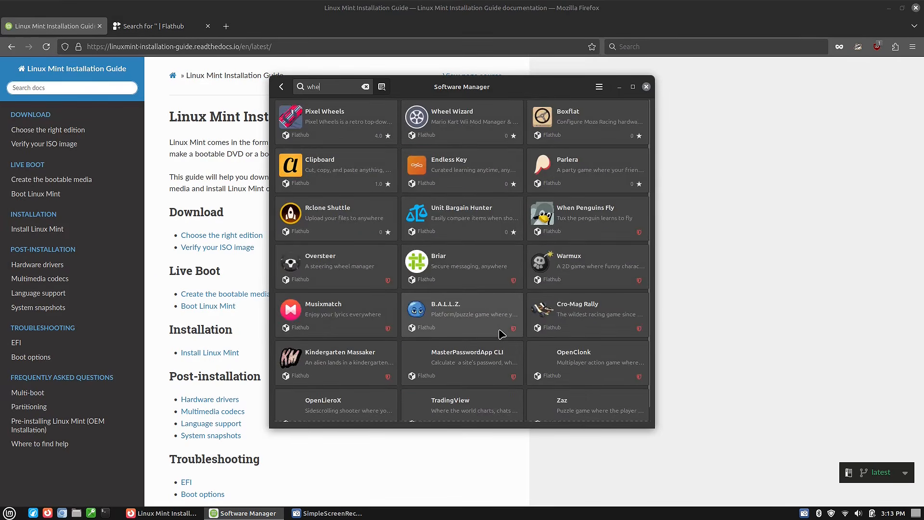
{"action": "key", "text": "BackSpace"}
{"action": "key", "text": "BackSpace"}
{"action": "type", "text": "are"}
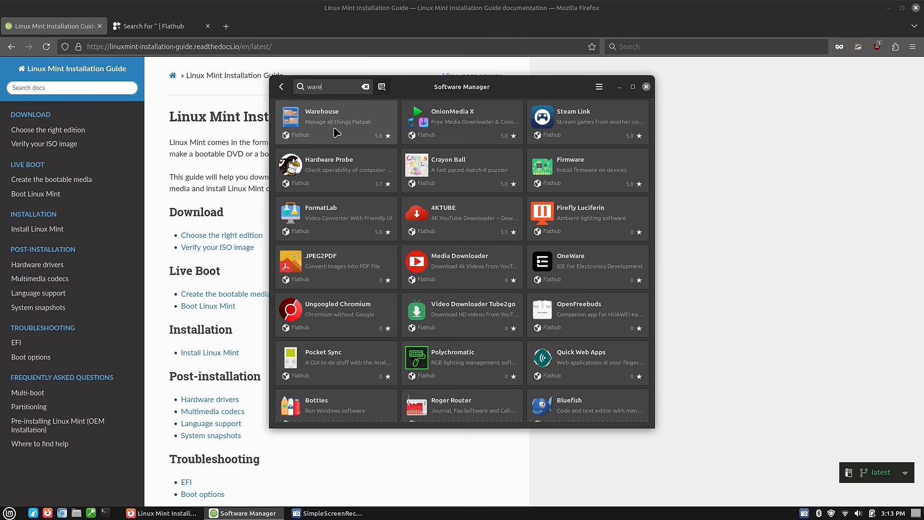
{"action": "key", "text": "BackSpace"}
{"action": "key", "text": "BackSpace"}
{"action": "key", "text": "BackSpace"}
{"action": "key", "text": "BackSpace"}
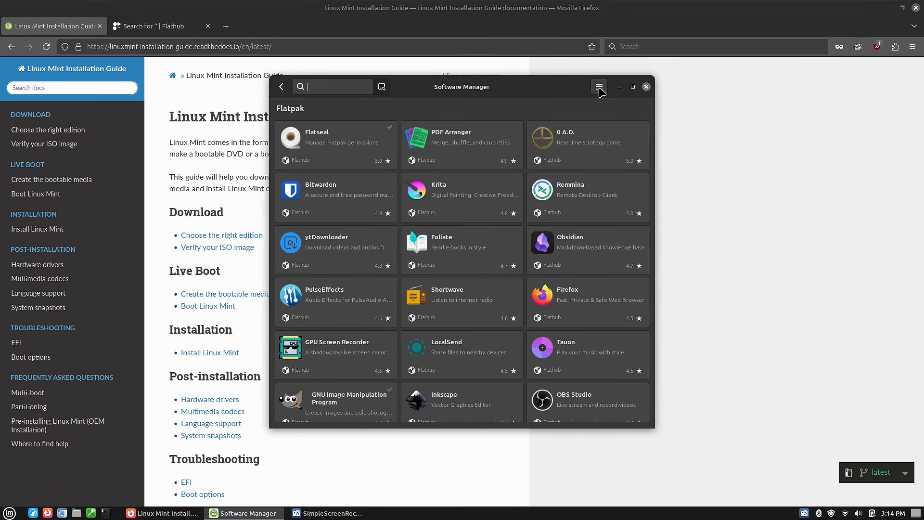
Search the Flatpak category for "google chrome" and clear the search to restore the full category list.
{"action": "left_click", "coordinate": [600, 88]}
{"action": "left_click", "coordinate": [572, 87]}
{"action": "type", "text": "google chrome"}
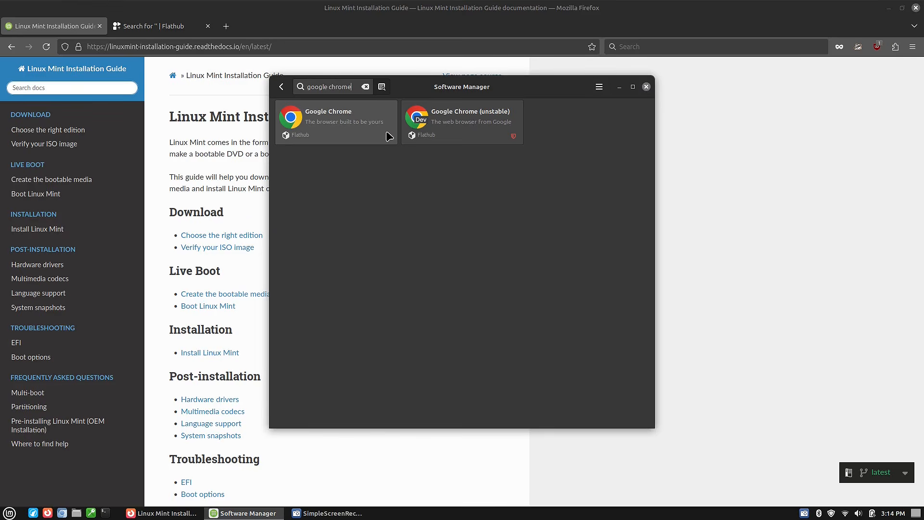
{"action": "key", "text": "BackSpace"}
{"action": "key", "text": "BackSpace"}
{"action": "key", "text": "BackSpace"}
{"action": "key", "text": "BackSpace"}
{"action": "key", "text": "BackSpace"}
{"action": "key", "text": "BackSpace"}
{"action": "key", "text": "BackSpace"}
{"action": "key", "text": "BackSpace"}
{"action": "key", "text": "BackSpace"}
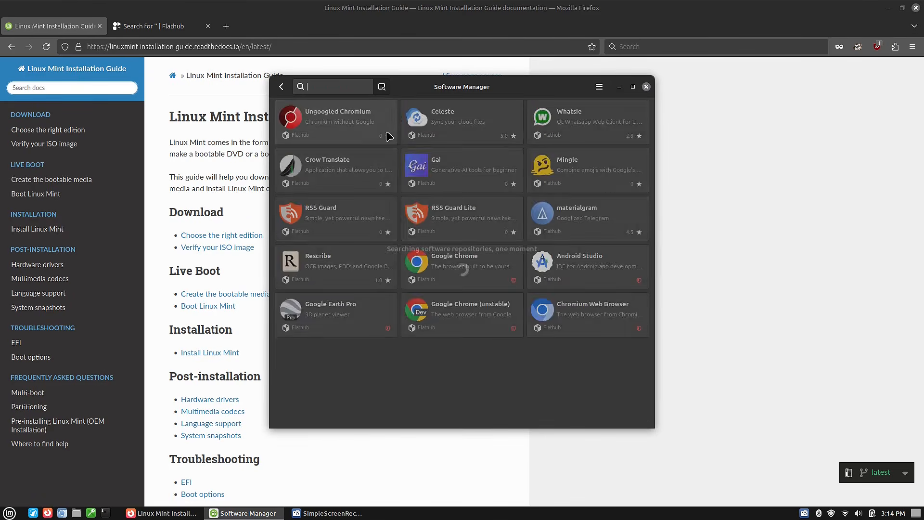
{"action": "key", "text": "BackSpace"}
{"action": "key", "text": "BackSpace"}
{"action": "key", "text": "BackSpace"}
{"action": "key", "text": "BackSpace"}
Turn the display of unverified Flatpaks off and back on in the Software Manager preferences.
{"action": "left_click", "coordinate": [599, 86]}
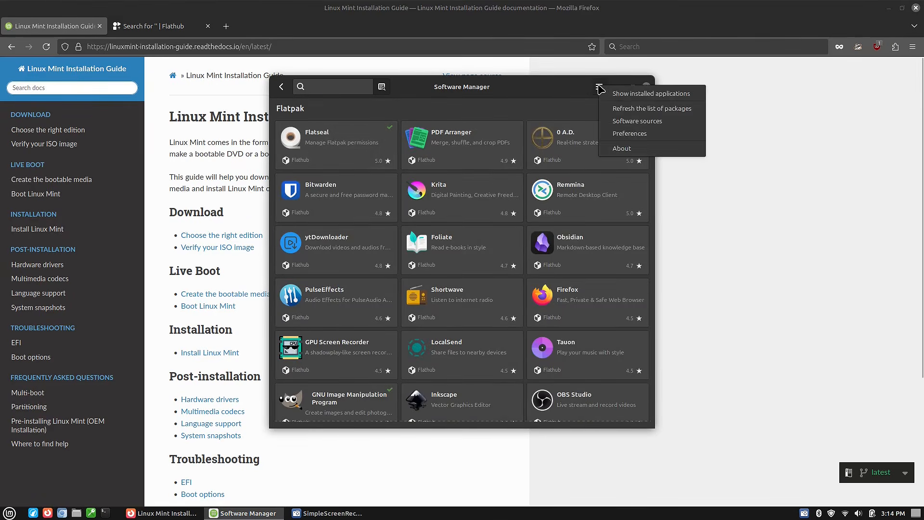
{"action": "left_click", "coordinate": [644, 134]}
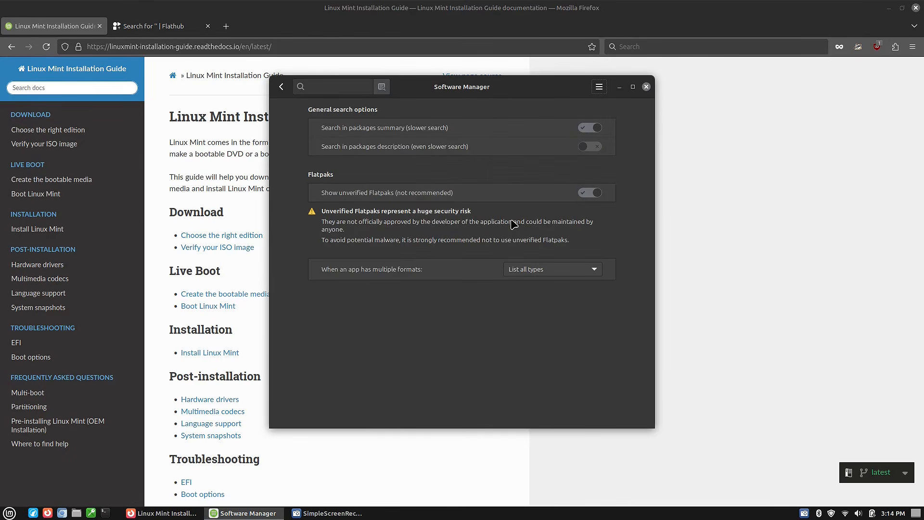
{"action": "left_click", "coordinate": [593, 198]}
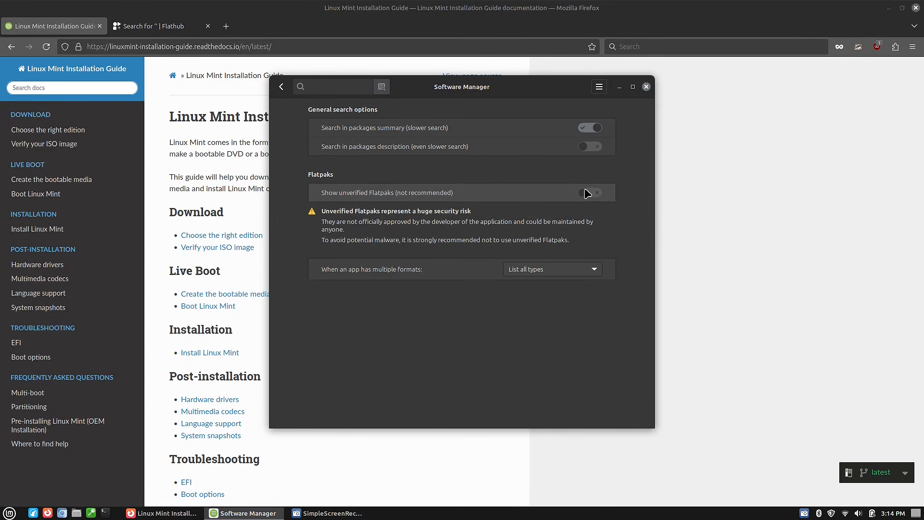
{"action": "left_click", "coordinate": [595, 193]}
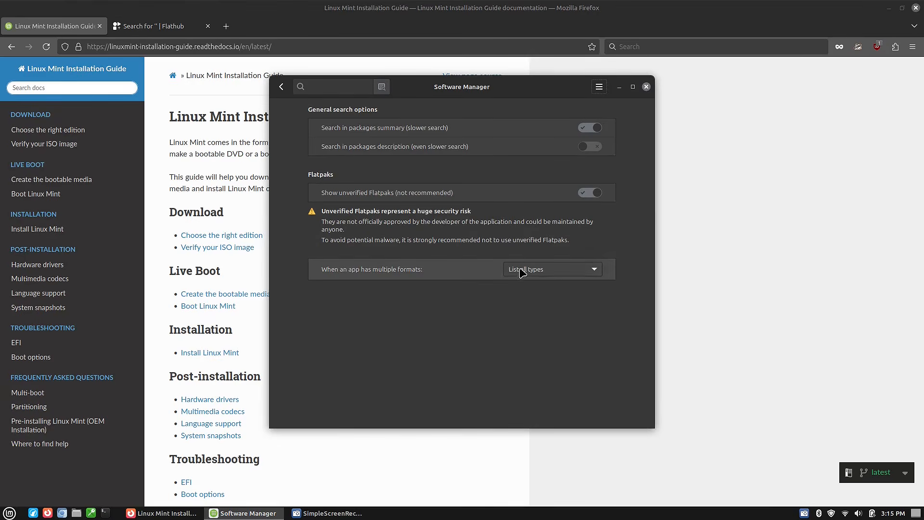
View the choices for apps with multiple formats, keep "List all types", and return to the Software Manager home page.
{"action": "left_click", "coordinate": [578, 275]}
{"action": "left_click", "coordinate": [579, 276]}
{"action": "left_click", "coordinate": [583, 270]}
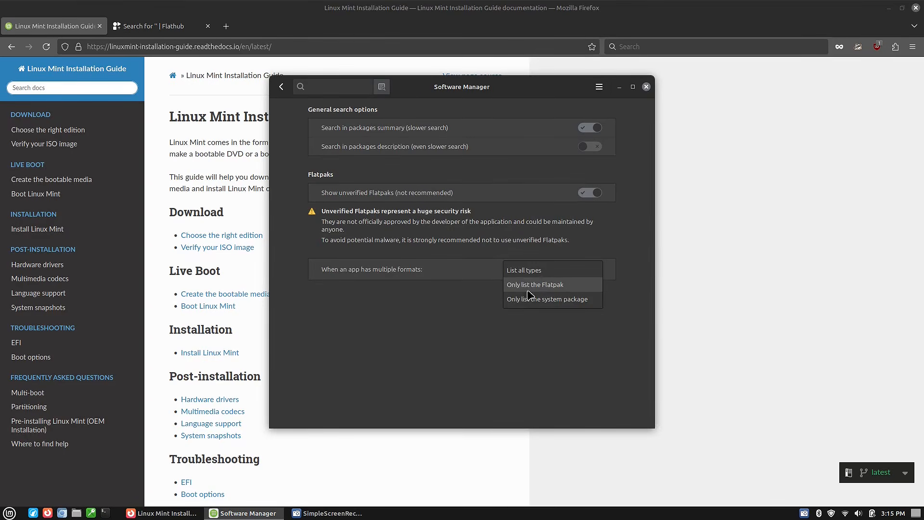
{"action": "left_click", "coordinate": [626, 288]}
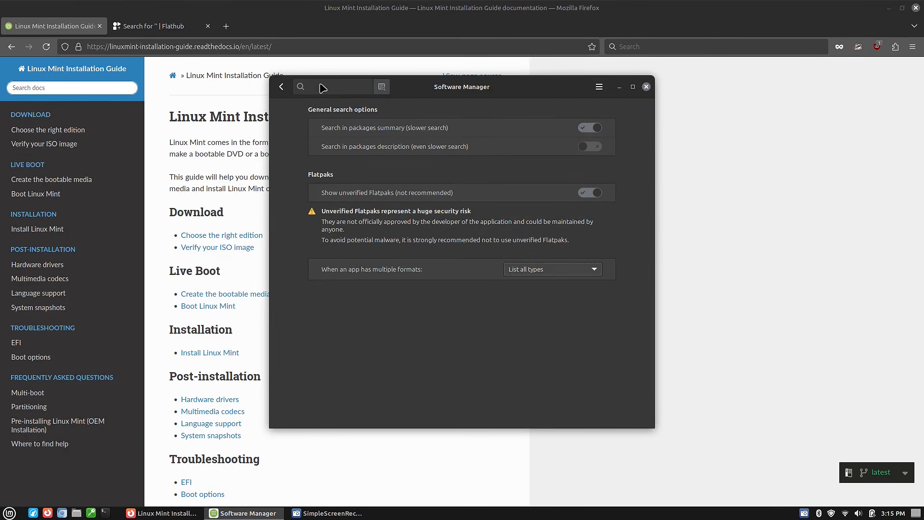
{"action": "left_click", "coordinate": [281, 87]}
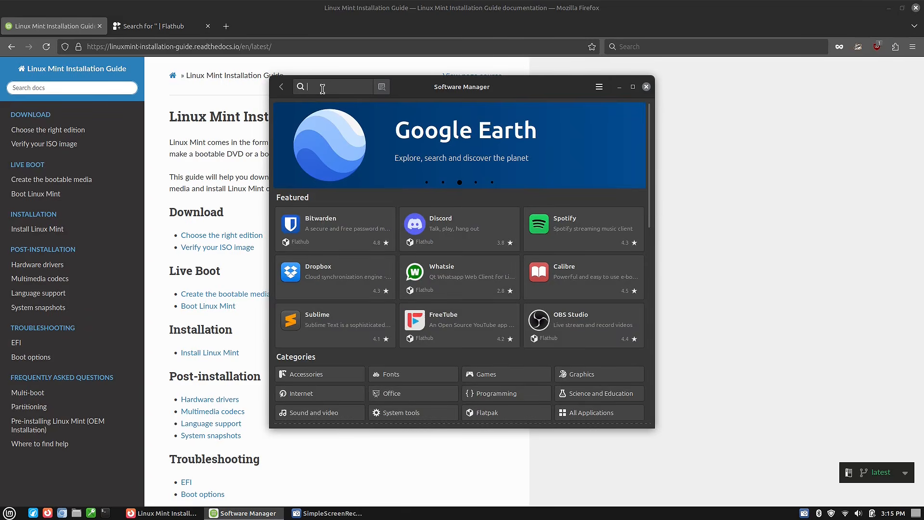
Search the Software Manager for "kdenlive" and review the details of Kdenlive's system package.
{"action": "left_click", "coordinate": [322, 89]}
{"action": "type", "text": "kdenlive"}
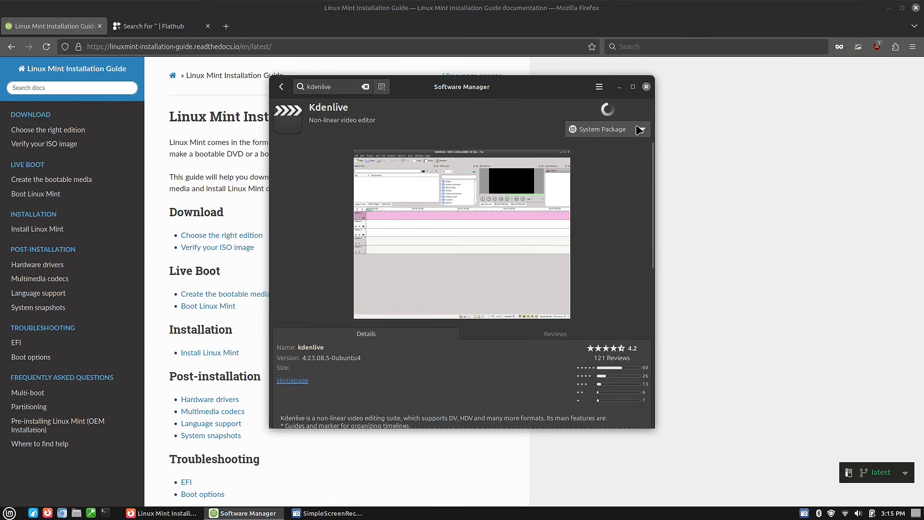
{"action": "scroll", "coordinate": [579, 251], "scroll_direction": "down", "scroll_amount": 5}
{"action": "scroll", "coordinate": [579, 250], "scroll_direction": "up", "scroll_amount": 5}
Switch Kdenlive's format to Flatpak (Flathub), look over its details, and return to the search results.
{"action": "left_click", "coordinate": [637, 130]}
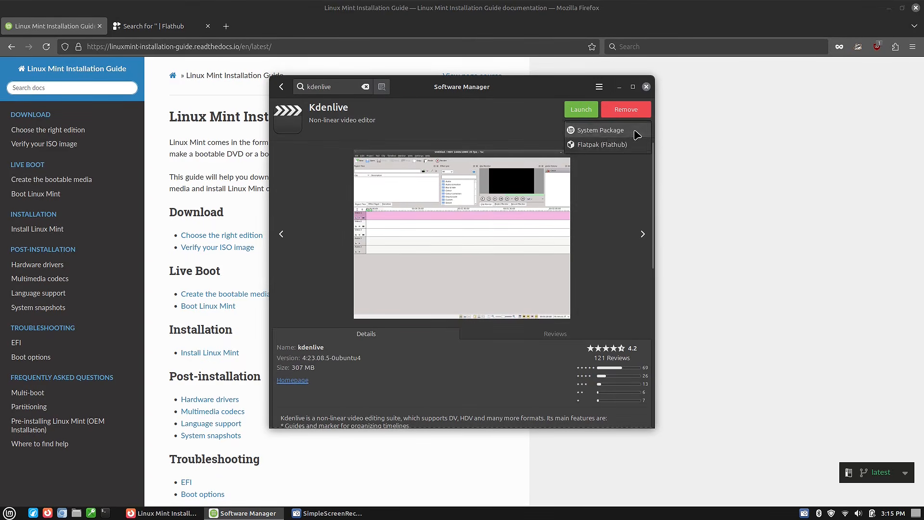
{"action": "left_click", "coordinate": [603, 144]}
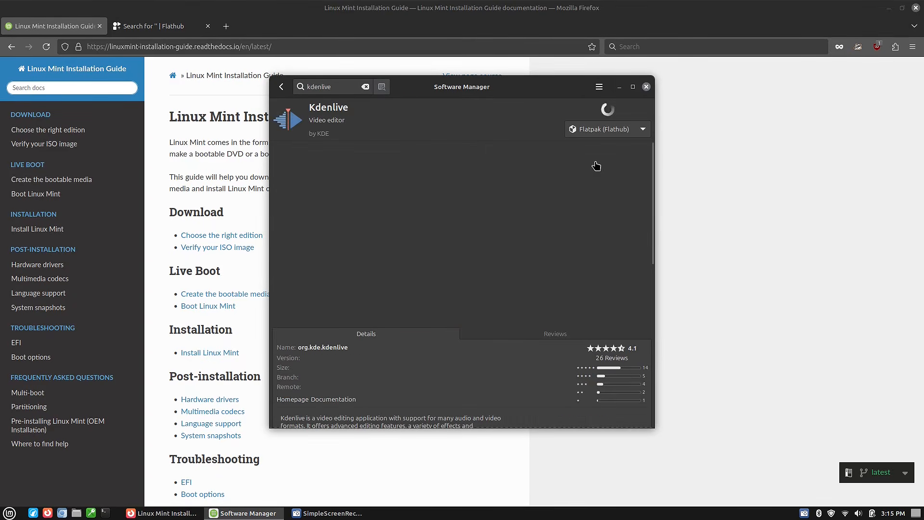
{"action": "scroll", "coordinate": [413, 202], "scroll_direction": "down", "scroll_amount": 7}
{"action": "scroll", "coordinate": [417, 209], "scroll_direction": "up", "scroll_amount": 7}
{"action": "left_click", "coordinate": [281, 87]}
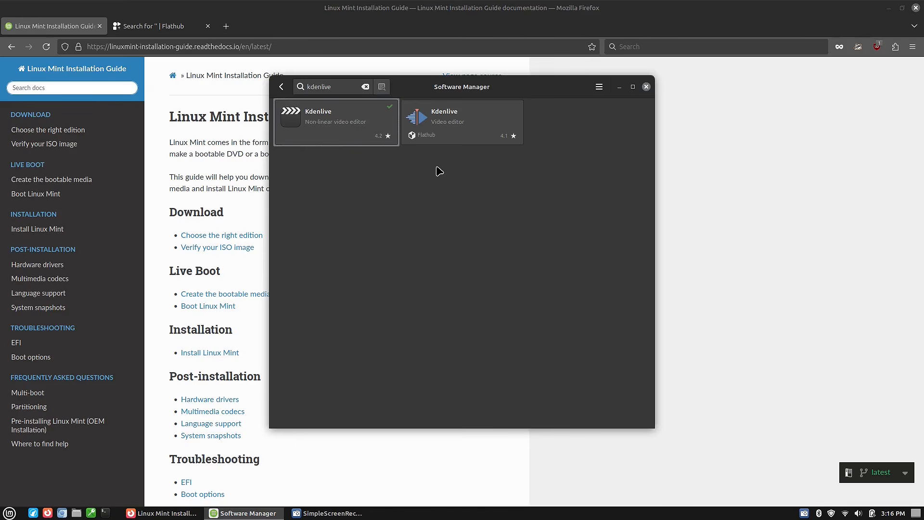
Search for "manuskript" and examine the version and size details of its system package.
{"action": "double_click", "coordinate": [332, 86]}
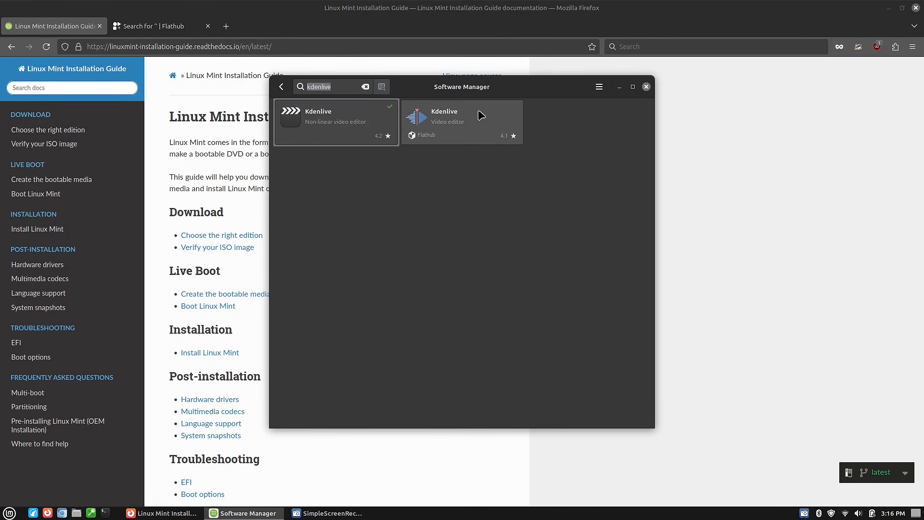
{"action": "type", "text": "manuskripe"}
{"action": "key", "text": "BackSpace"}
{"action": "type", "text": "t"}
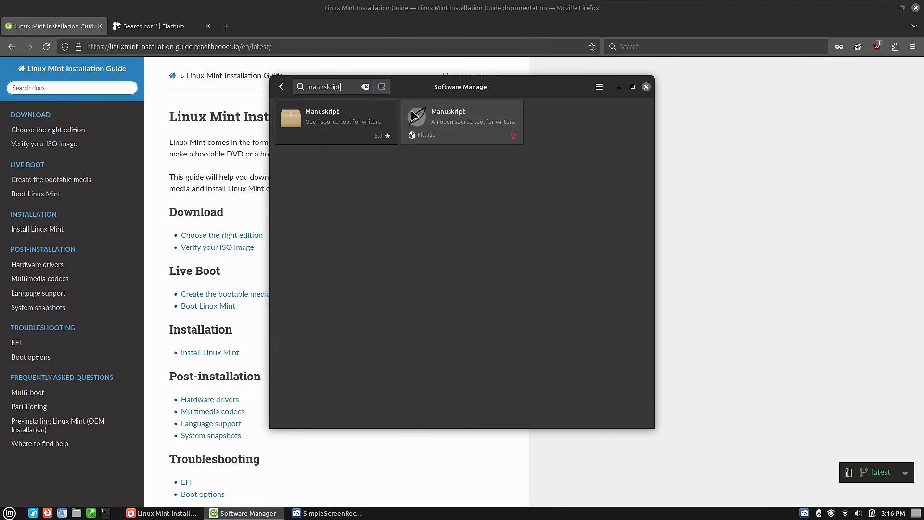
{"action": "left_click", "coordinate": [343, 120]}
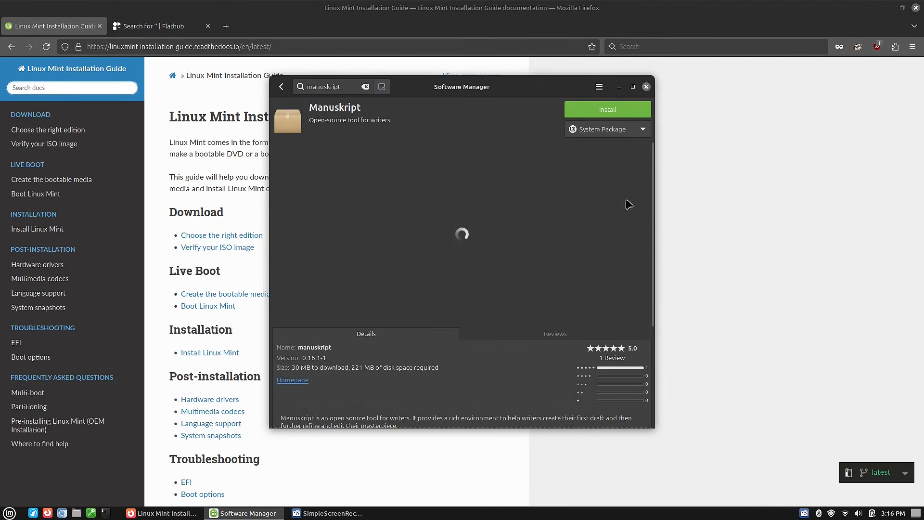
{"action": "scroll", "coordinate": [652, 248], "scroll_direction": "down", "scroll_amount": 1}
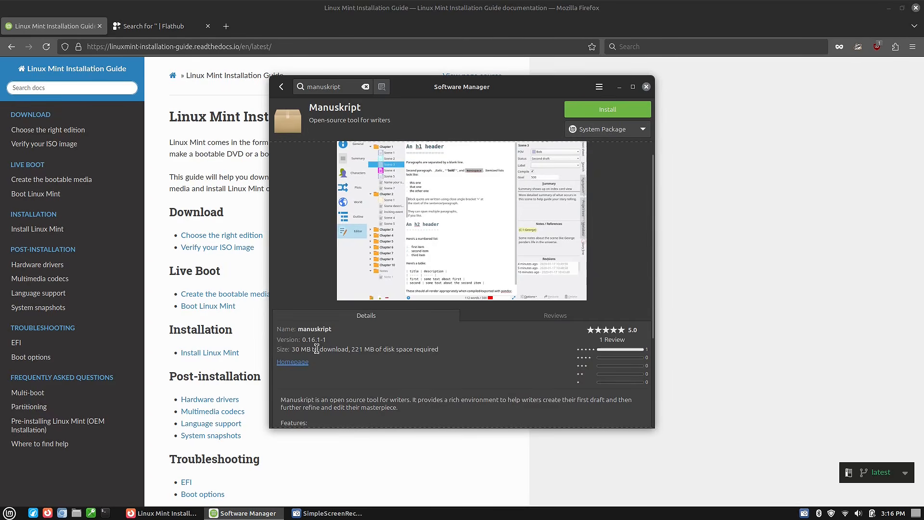
Switch Manuskript's format to Flatpak (Flathub), examine its download size and details, and return to the search results.
{"action": "left_click", "coordinate": [630, 129]}
{"action": "left_click", "coordinate": [617, 145]}
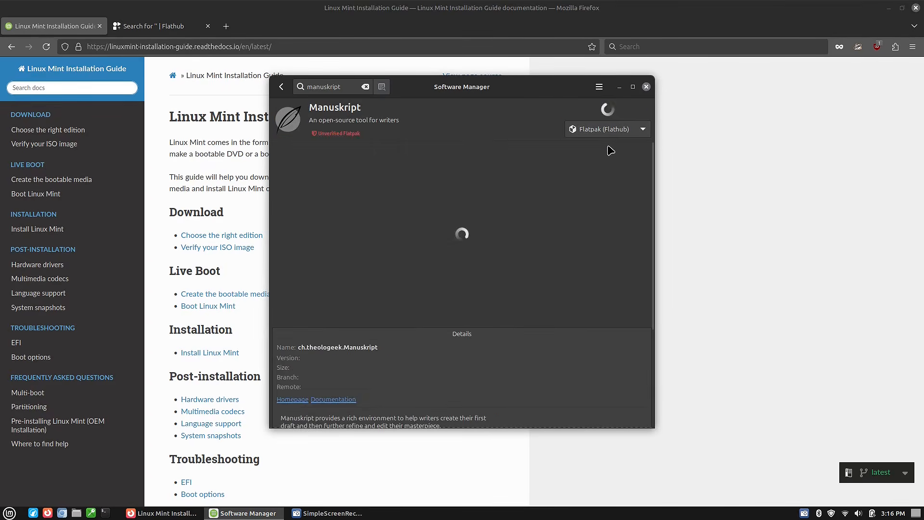
{"action": "left_click_drag", "start_coordinate": [654, 212], "coordinate": [653, 250]}
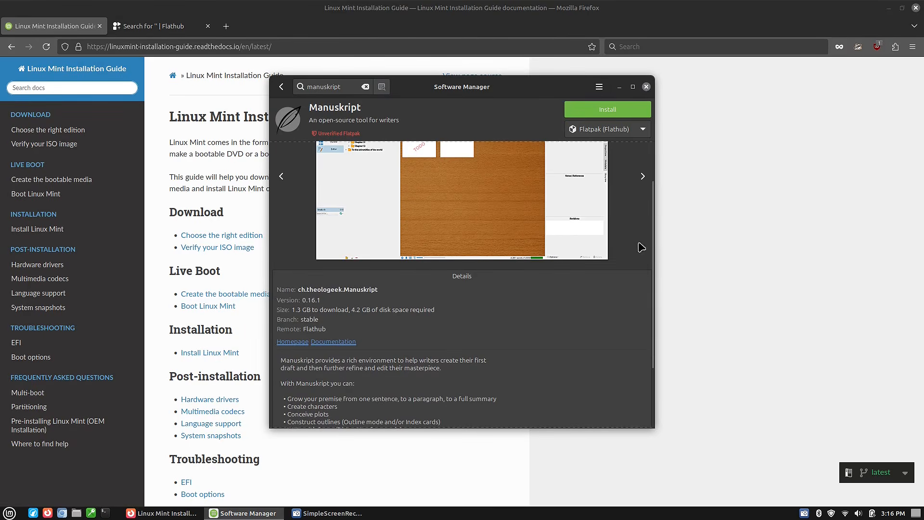
{"action": "left_click_drag", "start_coordinate": [653, 263], "coordinate": [652, 196]}
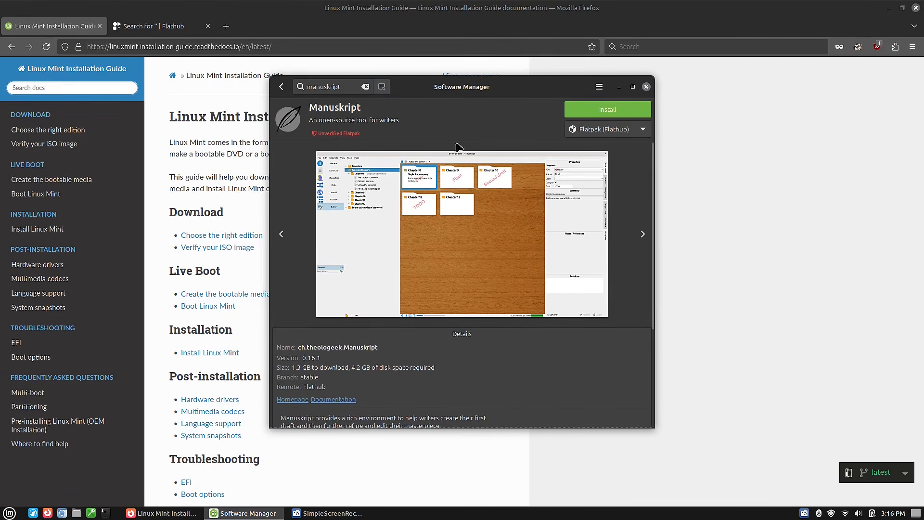
{"action": "left_click", "coordinate": [281, 87]}
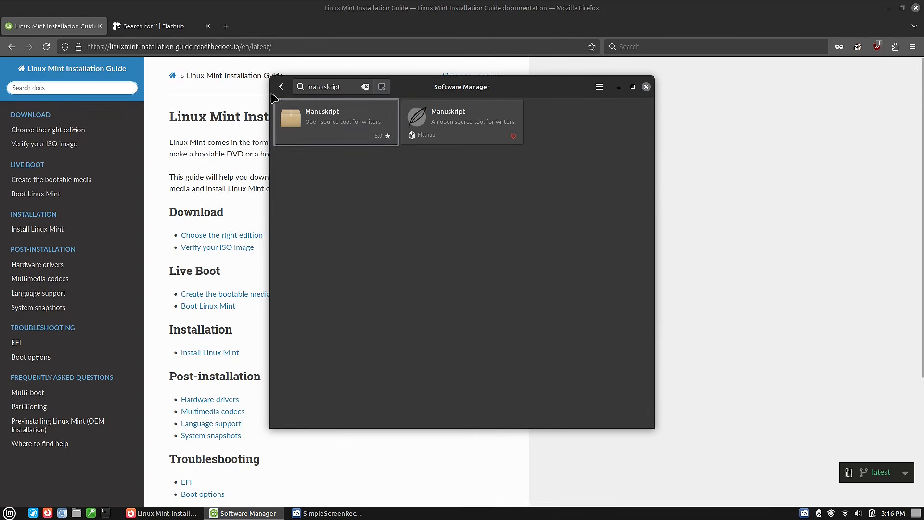
Install the Manuskript system package, accept the additional software, and authenticate with the account password.
{"action": "left_click", "coordinate": [384, 137]}
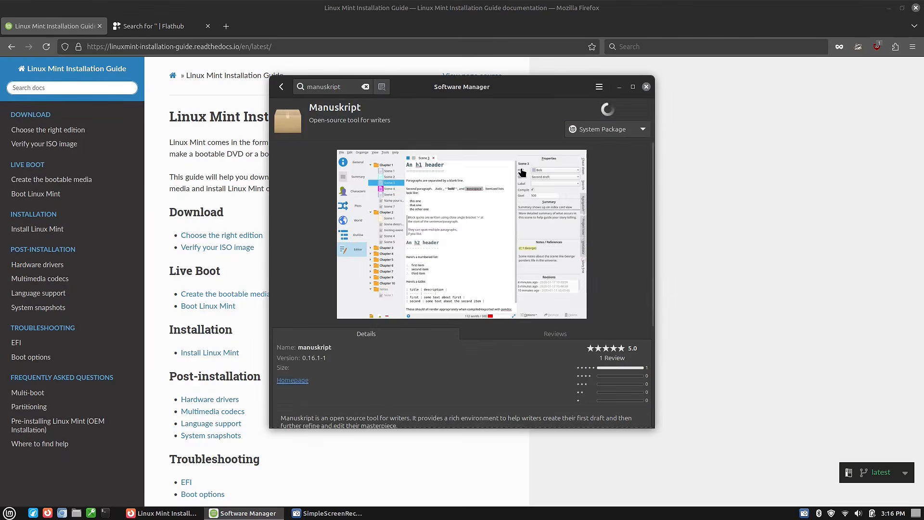
{"action": "left_click", "coordinate": [617, 110]}
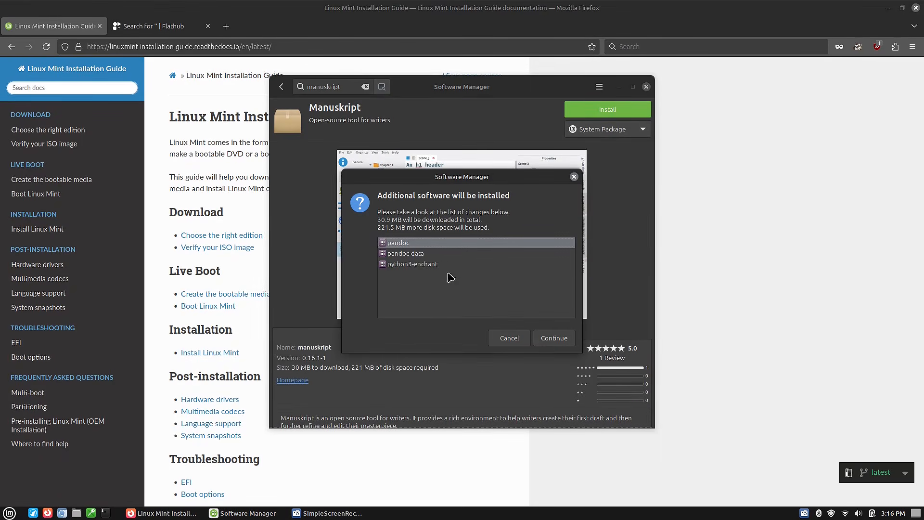
{"action": "left_click", "coordinate": [556, 338]}
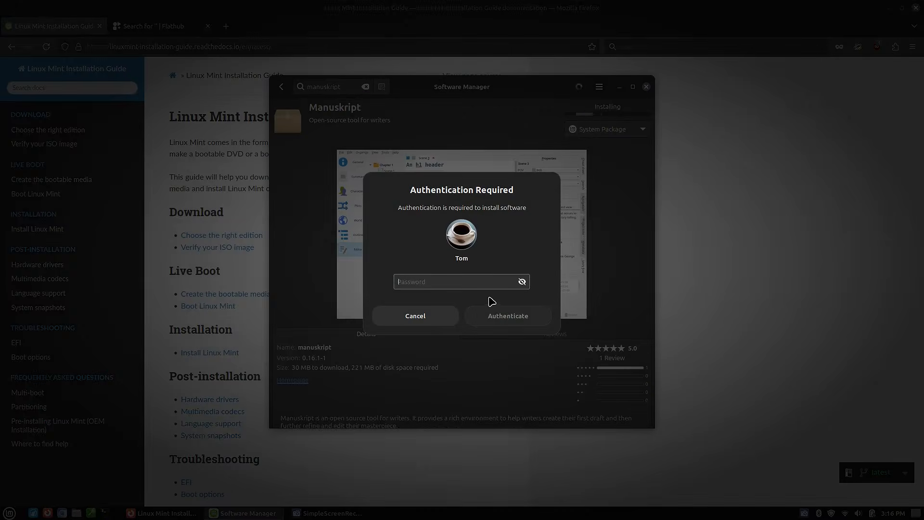
{"action": "type", "text": "*********"}
{"action": "key", "text": "Return"}
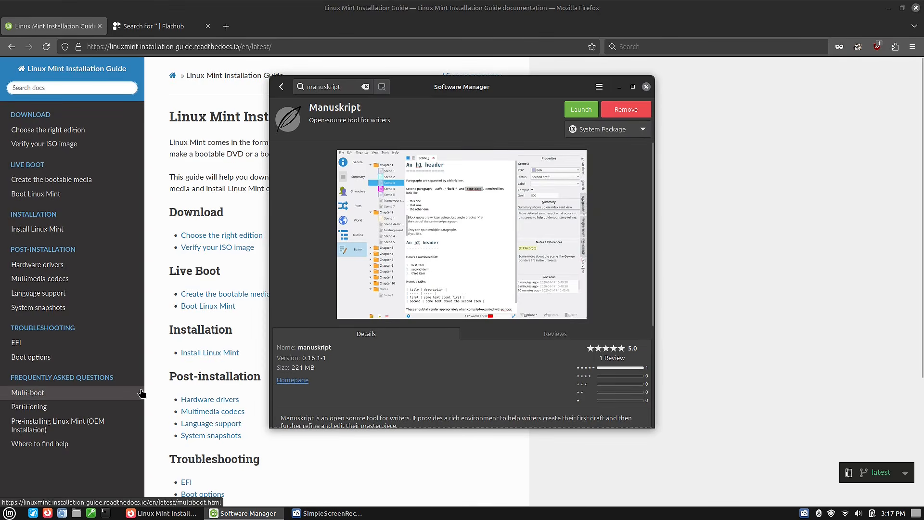
View the Uninstall option for Drawing among the Graphics applications without using it, and return to the Manuskript search results.
{"action": "left_click", "coordinate": [10, 514]}
{"action": "mouse_move", "coordinate": [98, 320]}
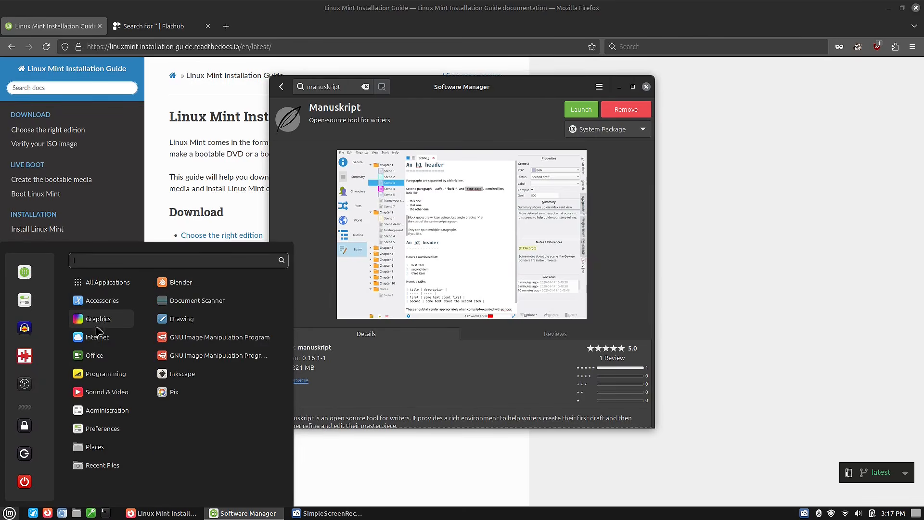
{"action": "right_click", "coordinate": [179, 320]}
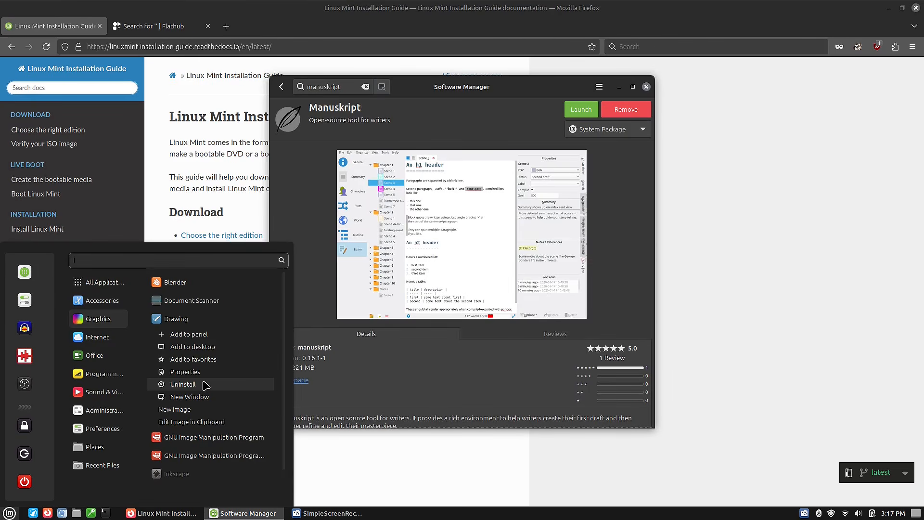
{"action": "left_click", "coordinate": [412, 375]}
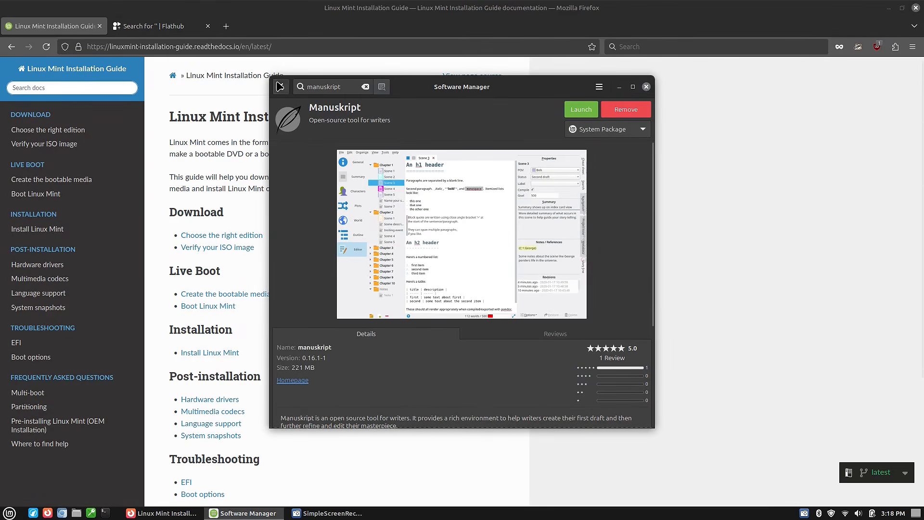
{"action": "left_click", "coordinate": [281, 86]}
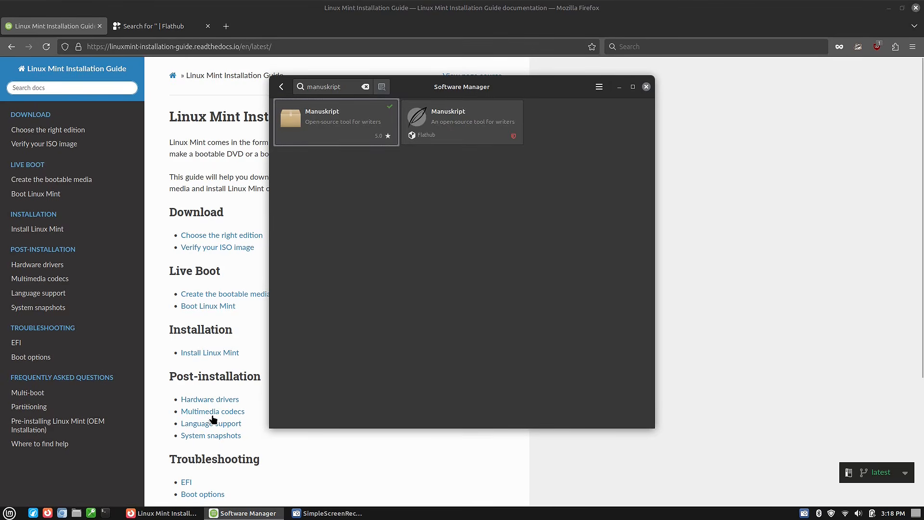
Open a terminal window, enlarge it, and move it so the Manuskript search results stay visible above it.
{"action": "left_click", "coordinate": [105, 513]}
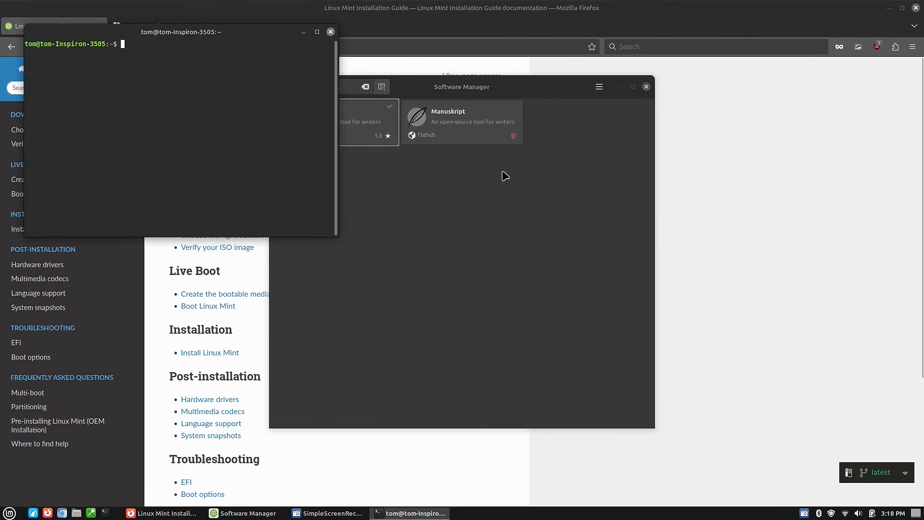
{"action": "left_click_drag", "start_coordinate": [231, 41], "coordinate": [328, 60]}
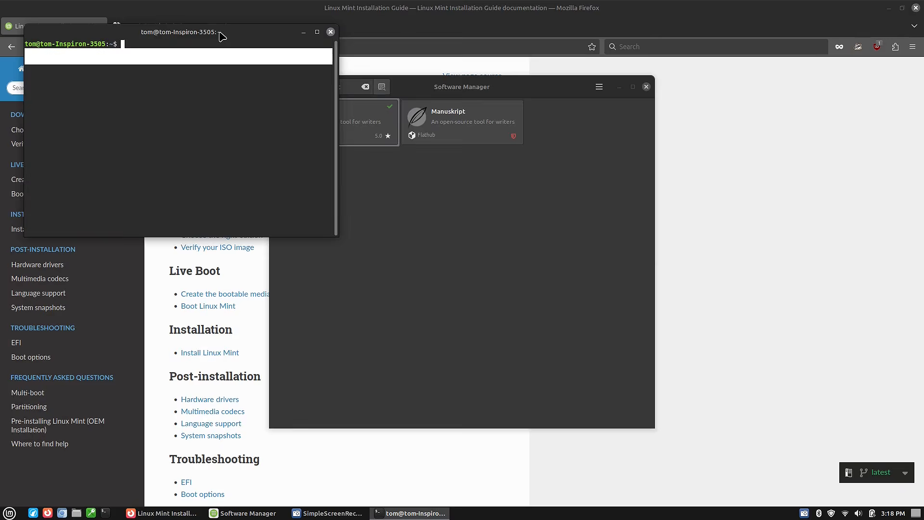
{"action": "left_click", "coordinate": [205, 101]}
{"action": "left_click_drag", "start_coordinate": [205, 35], "coordinate": [266, 50]}
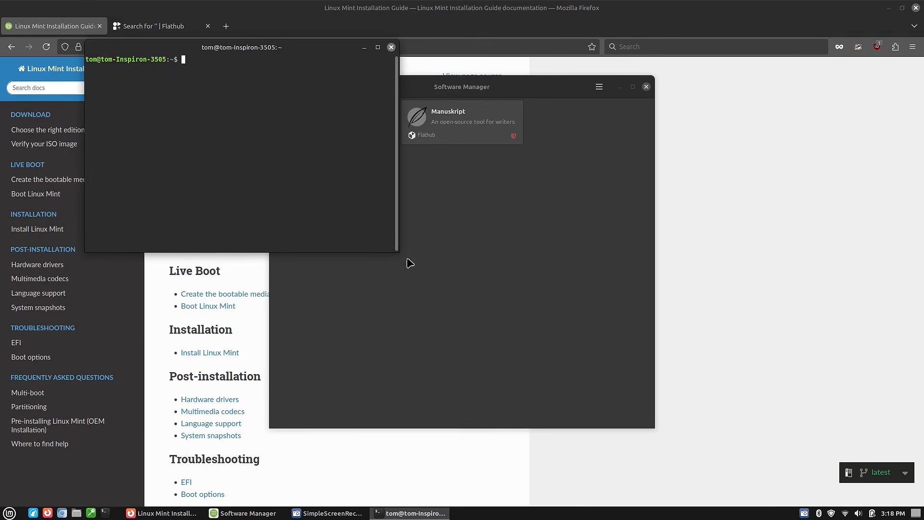
{"action": "left_click_drag", "start_coordinate": [397, 251], "coordinate": [668, 390]}
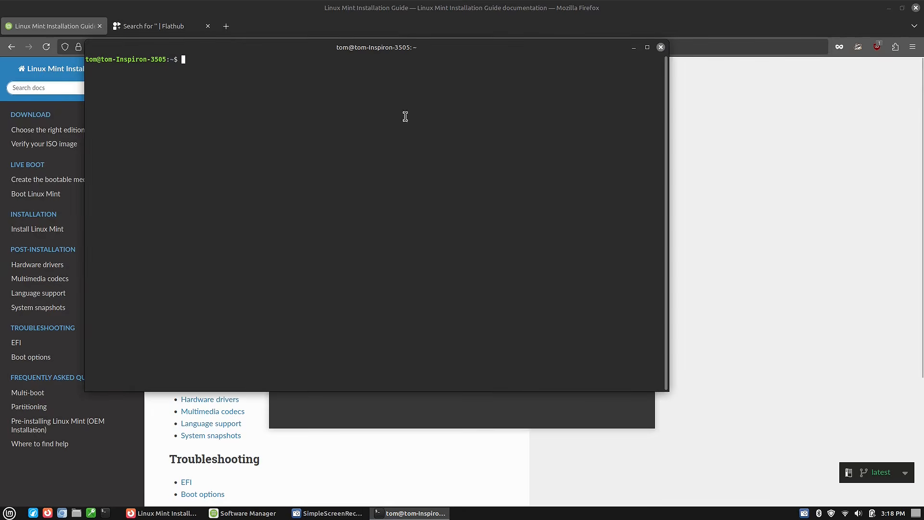
{"action": "left_click_drag", "start_coordinate": [365, 46], "coordinate": [475, 139]}
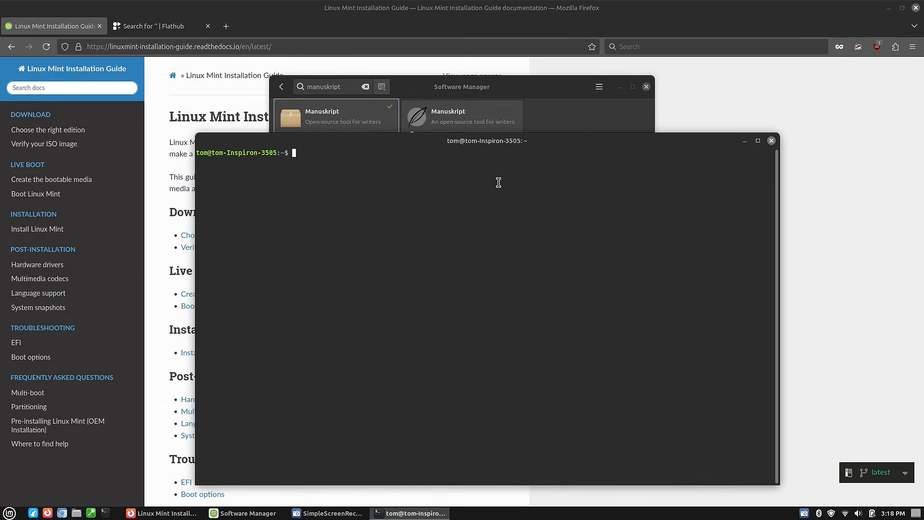
Run "sudo apt install manuskript" in the terminal and enter the sudo password.
{"action": "type", "text": "sudo apt install manuskript"}
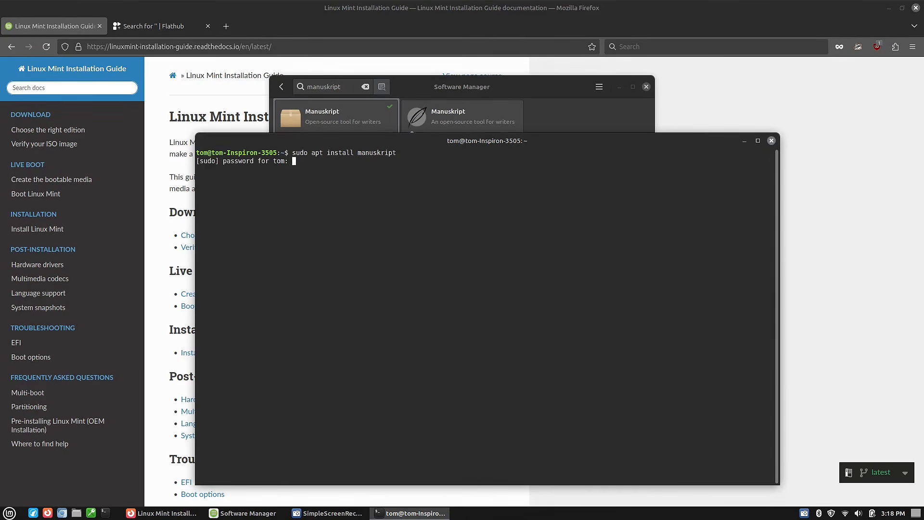
{"action": "type", "text": "*********"}
{"action": "key", "text": "Return"}
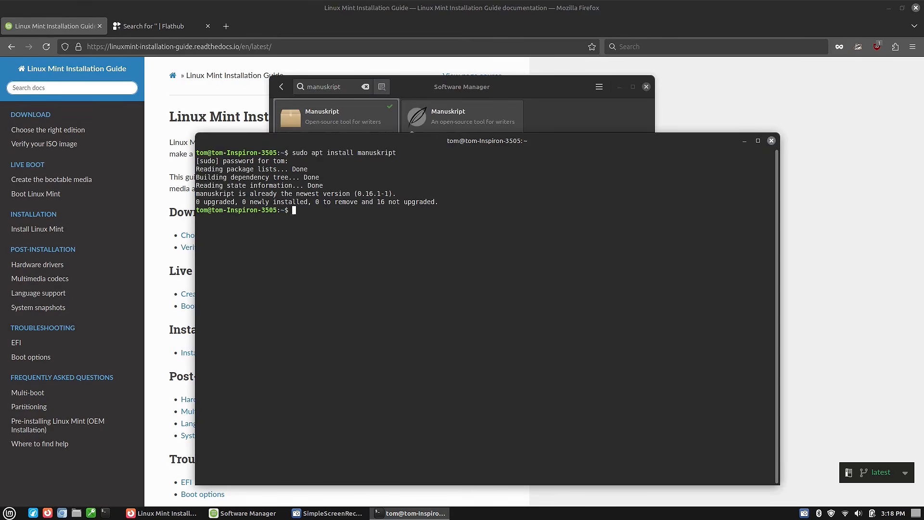
Reuse the previous install command with the --reinstall option to run "sudo apt install --reinstall manuskript".
{"action": "key", "text": "Up"}
{"action": "key", "text": "Left"}
{"action": "key", "text": "Left"}
{"action": "key", "text": "Left"}
{"action": "key", "text": "Left"}
{"action": "key", "text": "Left"}
{"action": "key", "text": "Left"}
{"action": "key", "text": "Left"}
{"action": "key", "text": "Left"}
{"action": "key", "text": "Left"}
{"action": "key", "text": "Left"}
{"action": "type", "text": "--"}
{"action": "type", "text": "reinstall"}
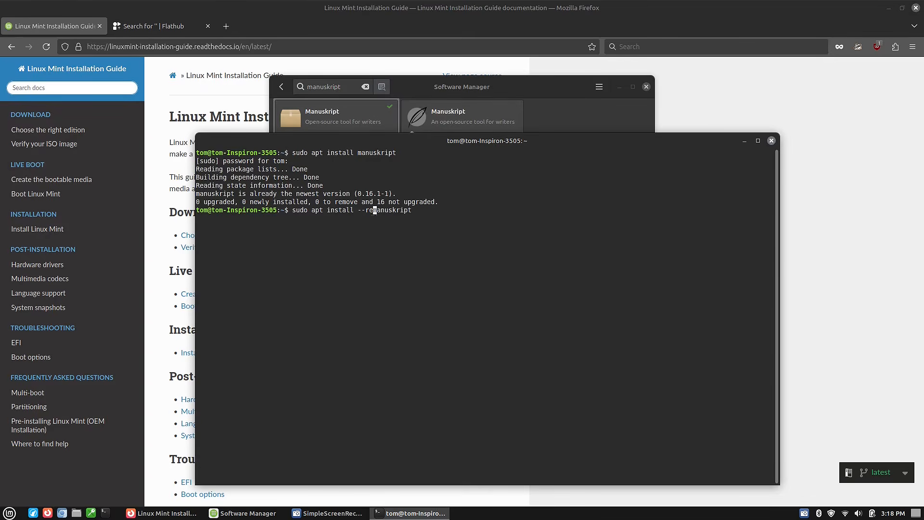
{"action": "key", "text": "Return"}
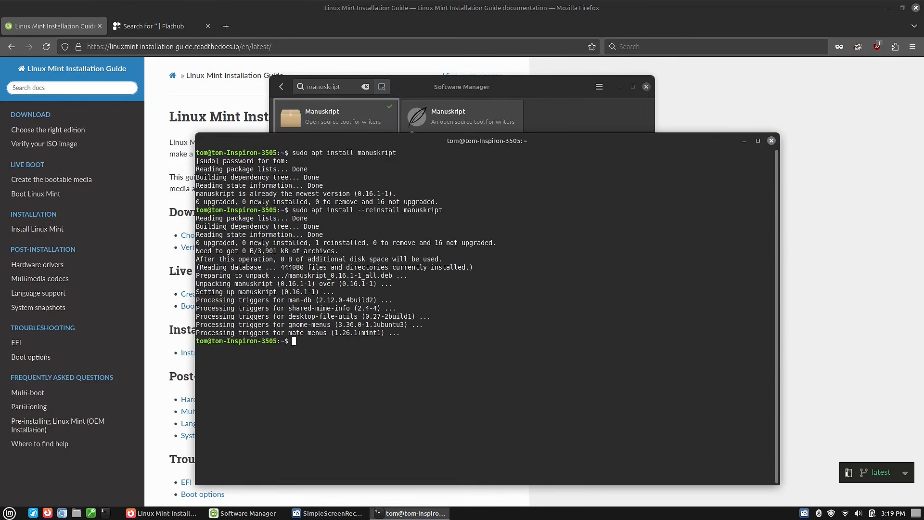
Close the terminal session with "exit" and return to the Software Manager home page.
{"action": "type", "text": "exit"}
{"action": "key", "text": "Return"}
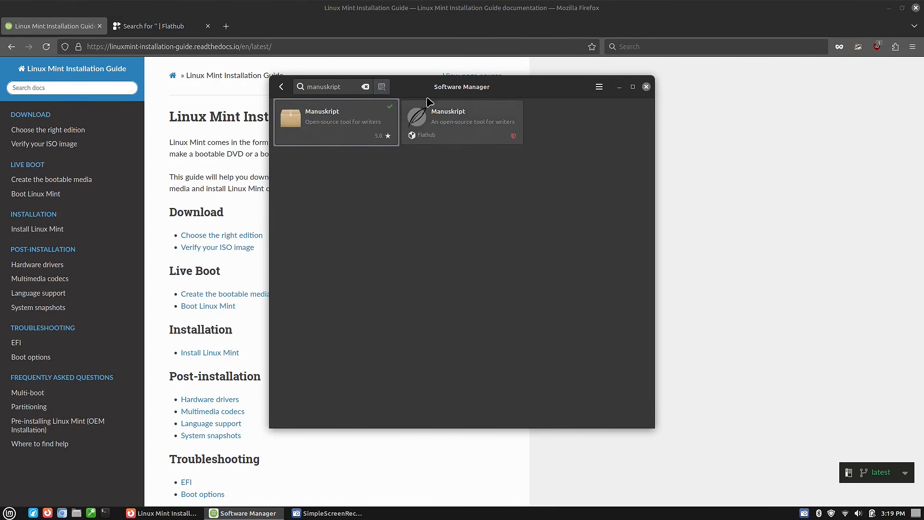
{"action": "left_click", "coordinate": [281, 87]}
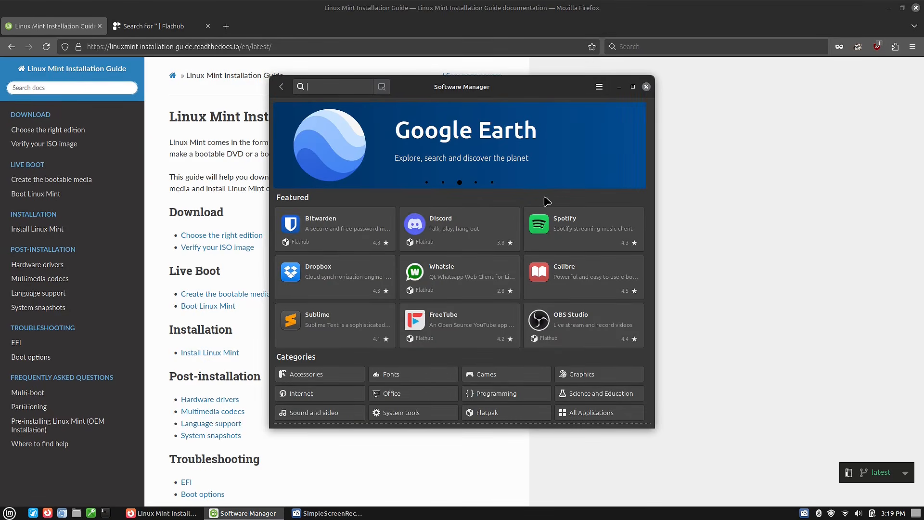
Browse the home page's categories and Top Rated apps, and go back to the Featured section.
{"action": "scroll", "coordinate": [522, 332], "scroll_direction": "down", "scroll_amount": 4}
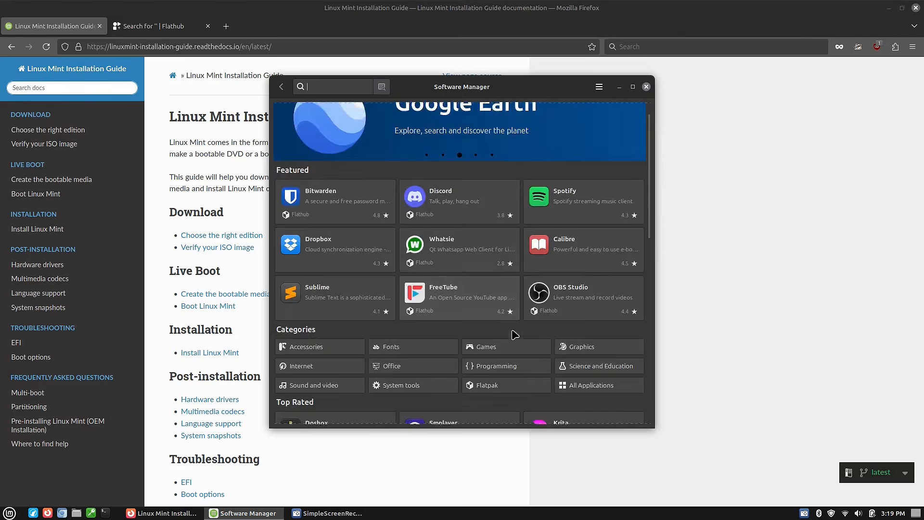
{"action": "scroll", "coordinate": [648, 318], "scroll_direction": "down", "scroll_amount": 6}
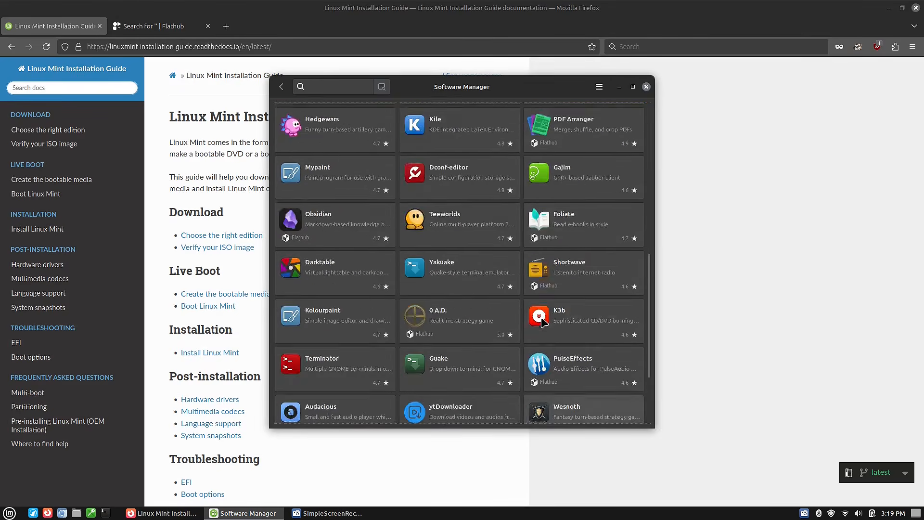
{"action": "scroll", "coordinate": [543, 323], "scroll_direction": "up", "scroll_amount": 8}
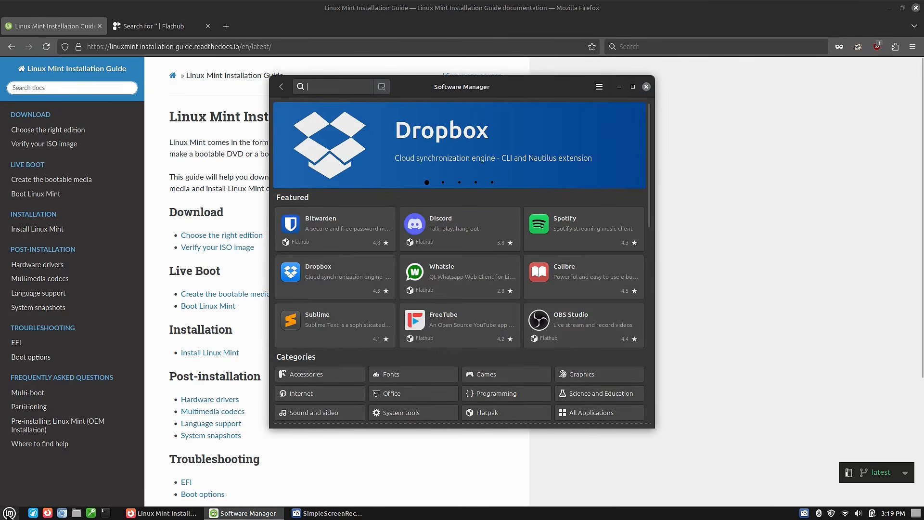
Open Software Sources, authenticating with the account password, and select the keepassxc entry in its list of PPAs.
{"action": "left_click", "coordinate": [9, 513]}
{"action": "type", "text": "oft"}
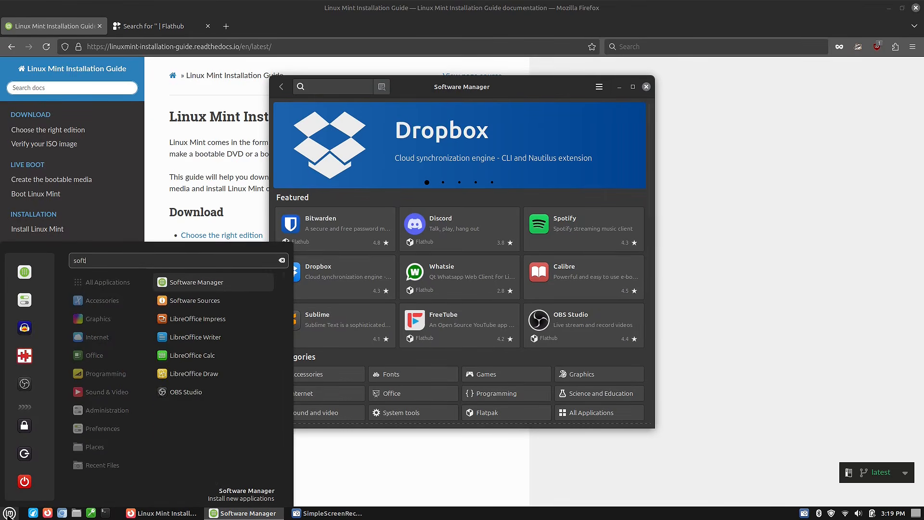
{"action": "left_click", "coordinate": [184, 305]}
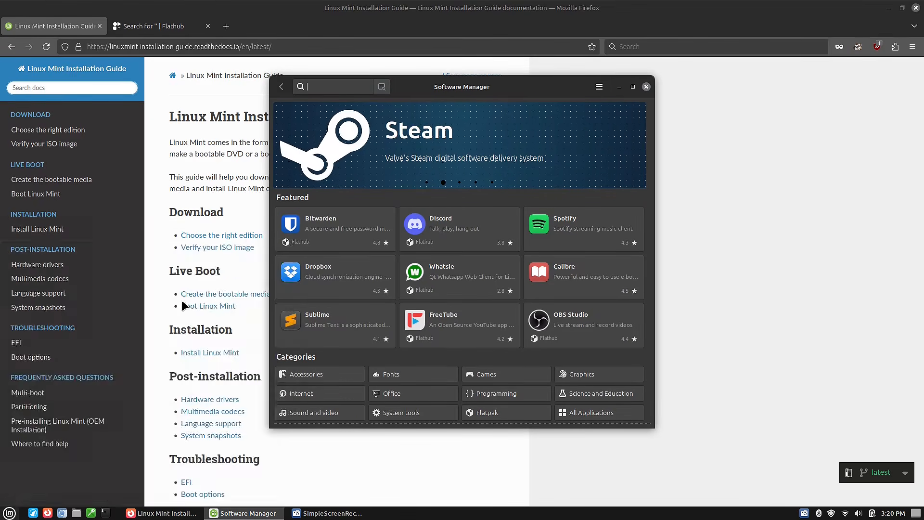
{"action": "type", "text": "••"}
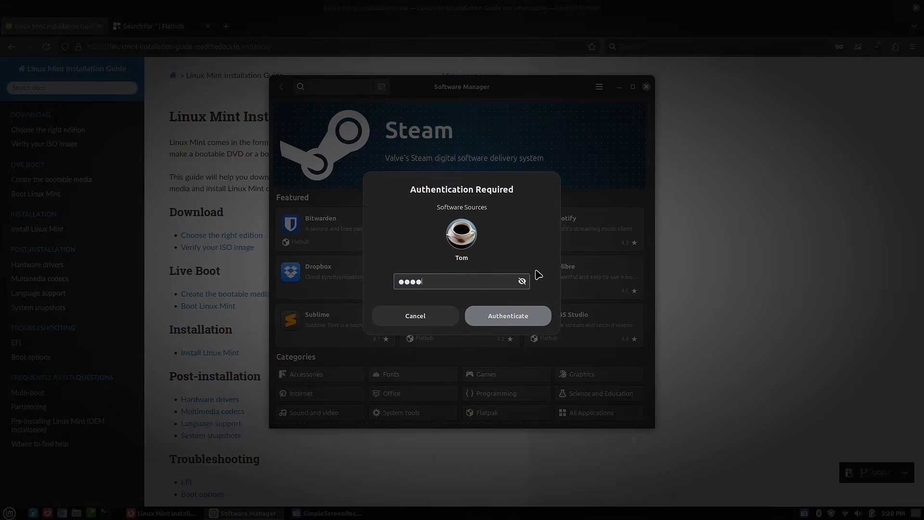
{"action": "key", "text": "Return"}
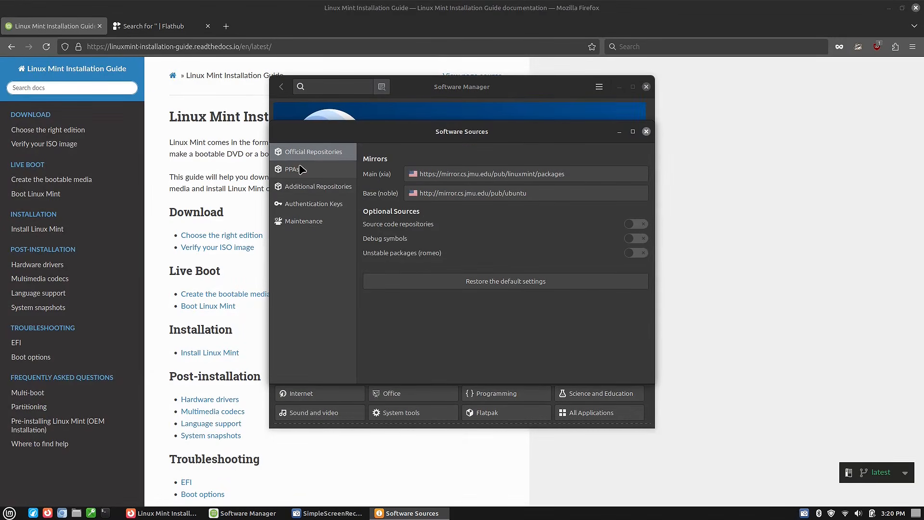
{"action": "left_click", "coordinate": [302, 170]}
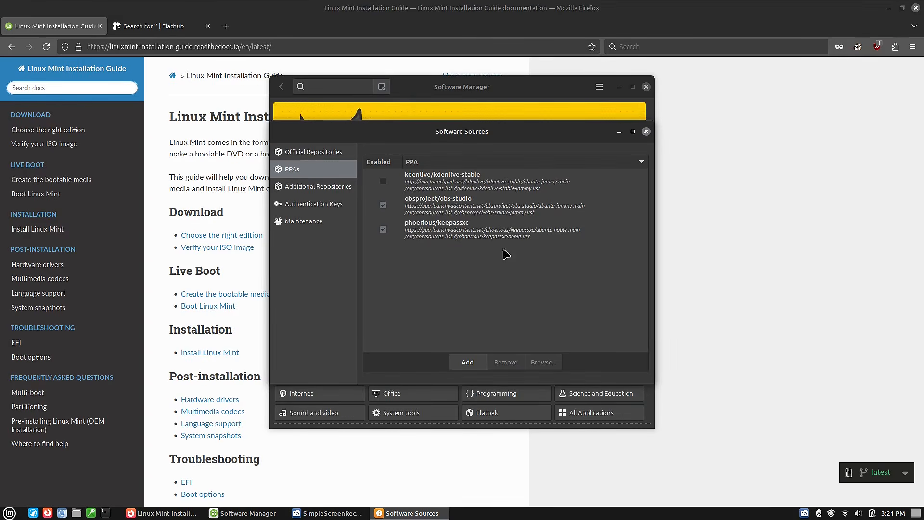
{"action": "left_click", "coordinate": [481, 230]}
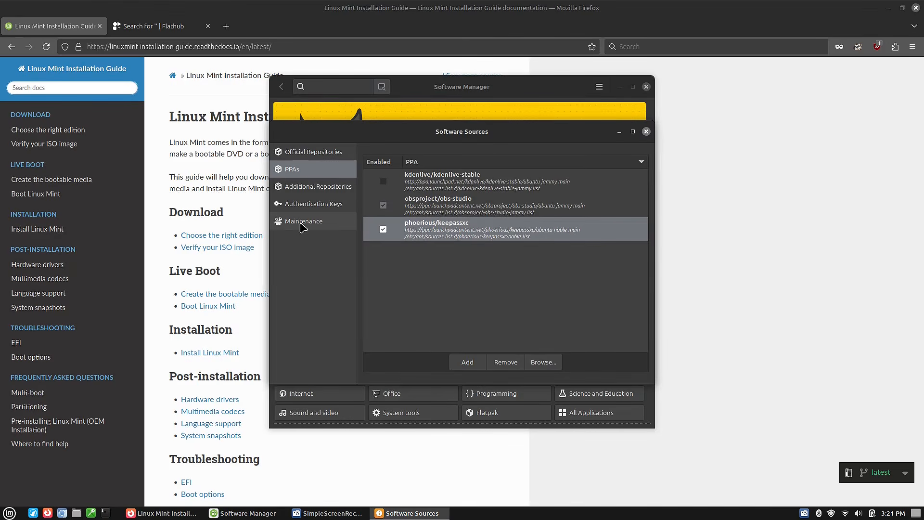
Switch to Firefox and search the web for "keepassxc ppa" in a new tab.
{"action": "left_click", "coordinate": [233, 29]}
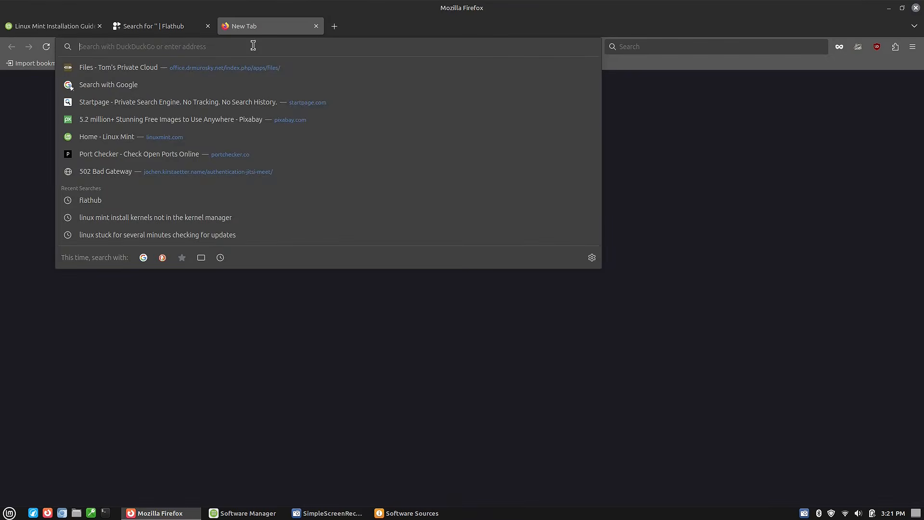
{"action": "type", "text": "keepass"}
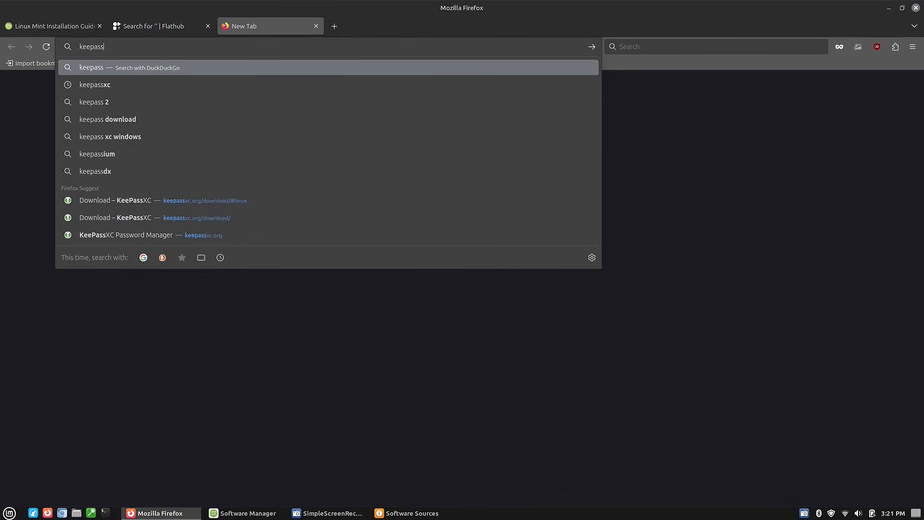
{"action": "type", "text": "xc"}
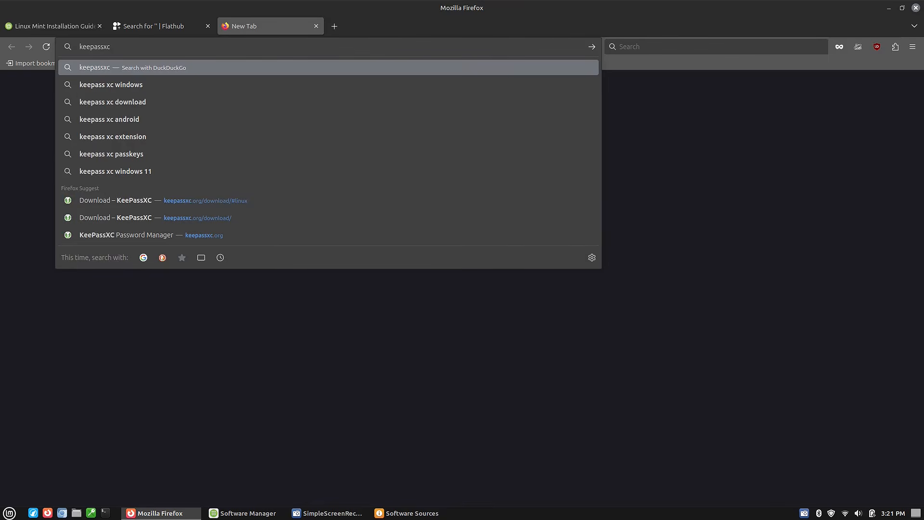
{"action": "type", "text": " ppa"}
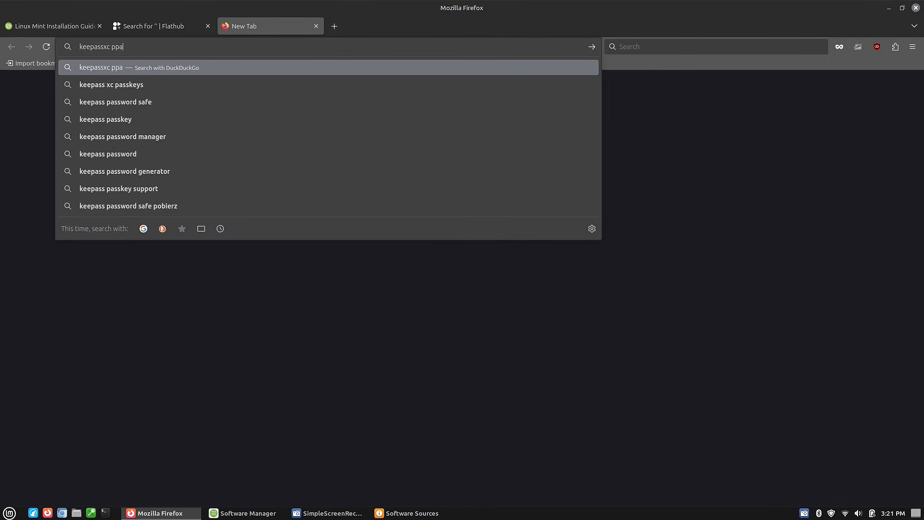
{"action": "key", "text": "Return"}
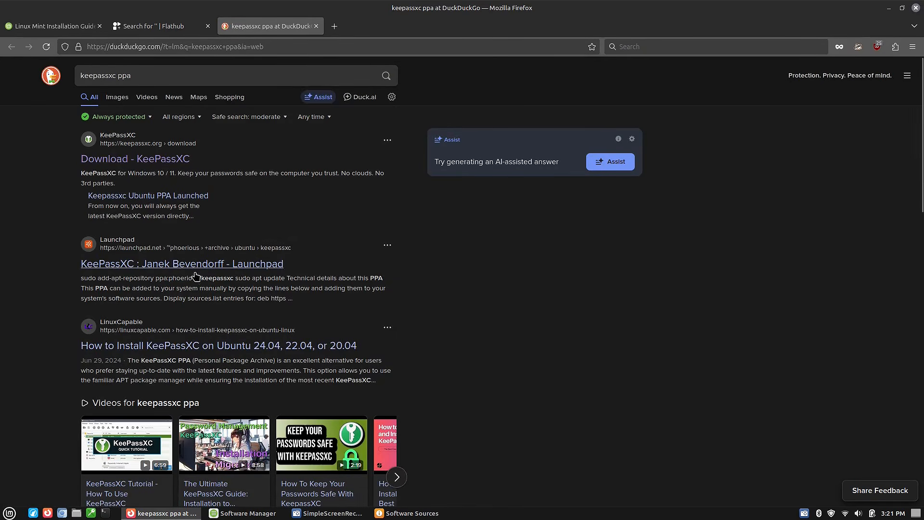
Open KeePassXC's official download page and expand Other Official Linux Packages to examine the Ubuntu PPA commands.
{"action": "left_click", "coordinate": [154, 160]}
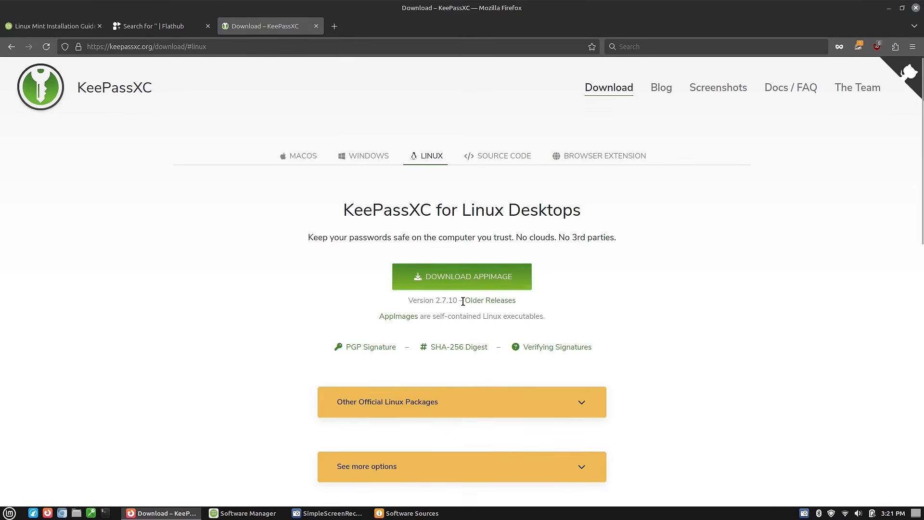
{"action": "scroll", "coordinate": [628, 341], "scroll_direction": "down", "scroll_amount": 3}
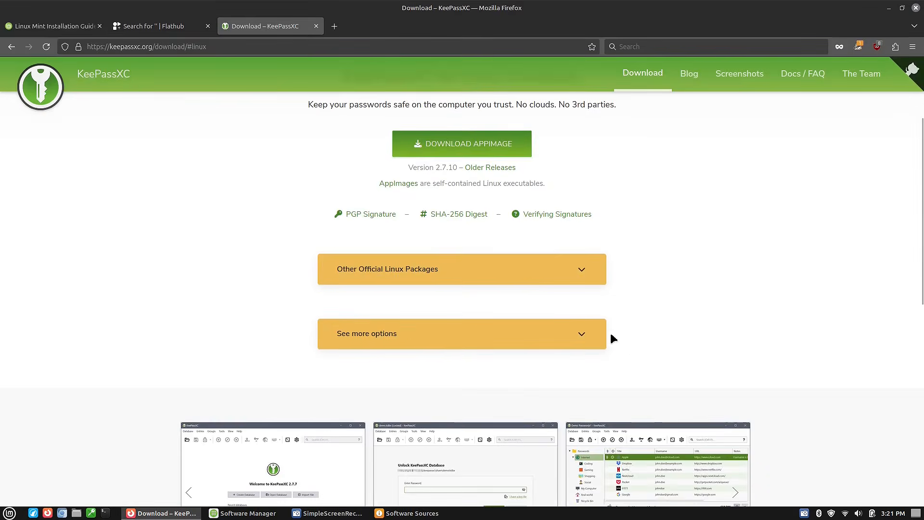
{"action": "left_click", "coordinate": [584, 265]}
{"action": "scroll", "coordinate": [664, 265], "scroll_direction": "down", "scroll_amount": 6}
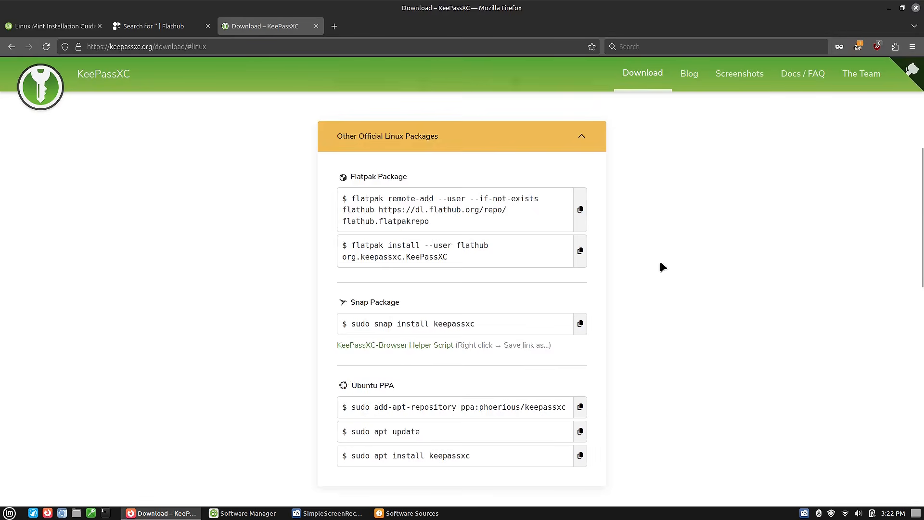
{"action": "scroll", "coordinate": [460, 169], "scroll_direction": "up", "scroll_amount": 2}
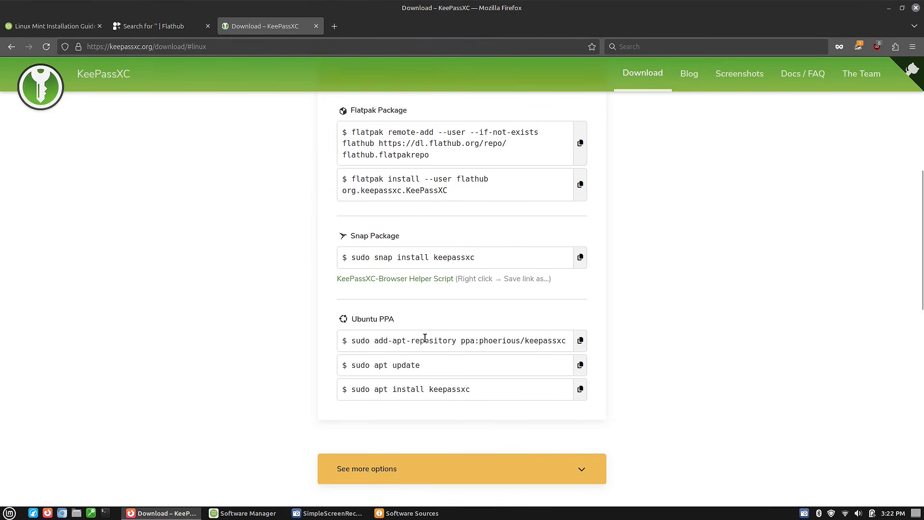
Copy "ppa:phoerious/keepassxc" from the Ubuntu PPA command and submit it as a new PPA in Software Sources.
{"action": "left_click", "coordinate": [580, 340]}
{"action": "left_click", "coordinate": [405, 513]}
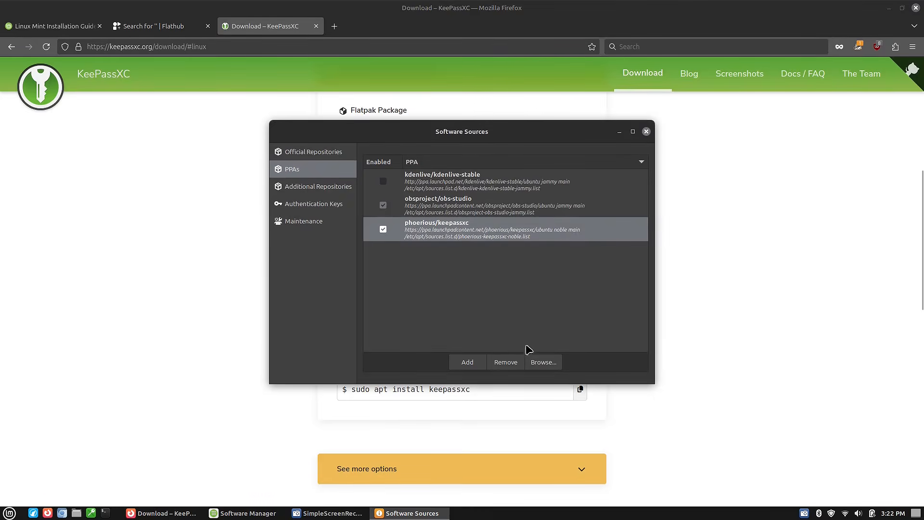
{"action": "left_click", "coordinate": [468, 362]}
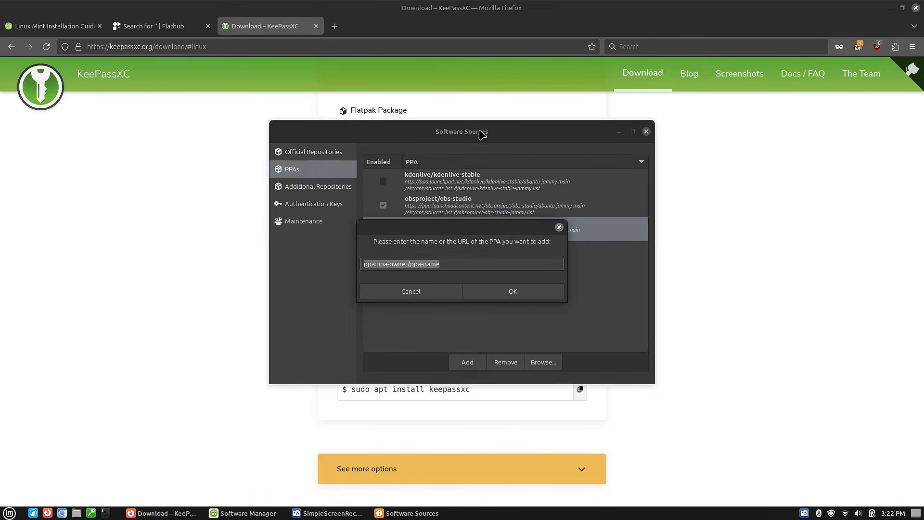
{"action": "left_click", "coordinate": [666, 364]}
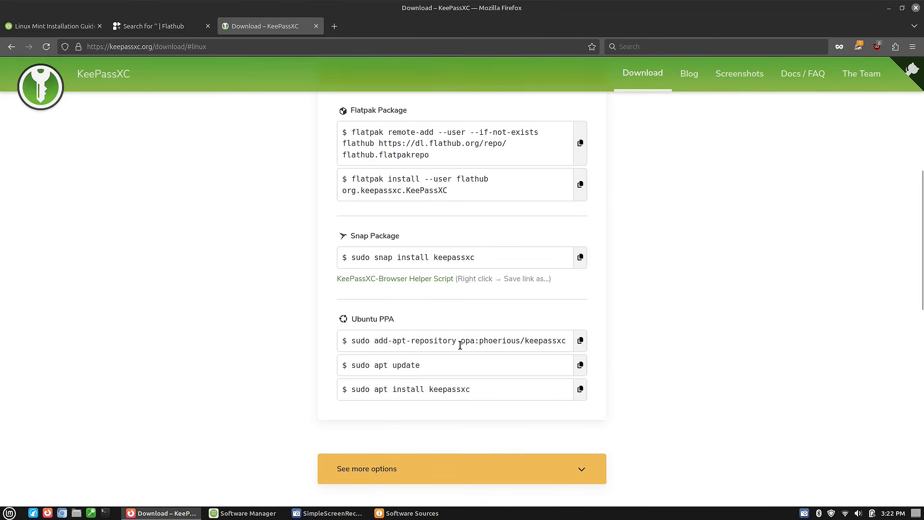
{"action": "left_click_drag", "start_coordinate": [460, 340], "coordinate": [576, 346]}
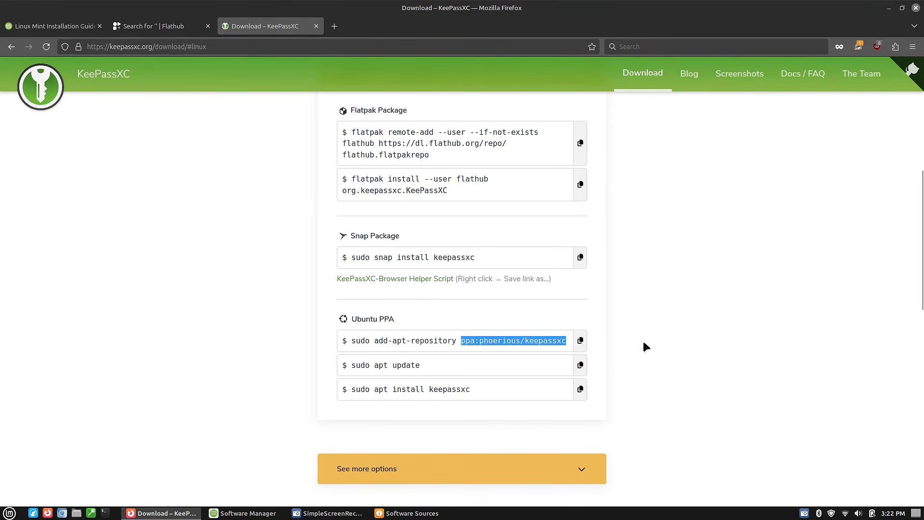
{"action": "left_click", "coordinate": [394, 509]}
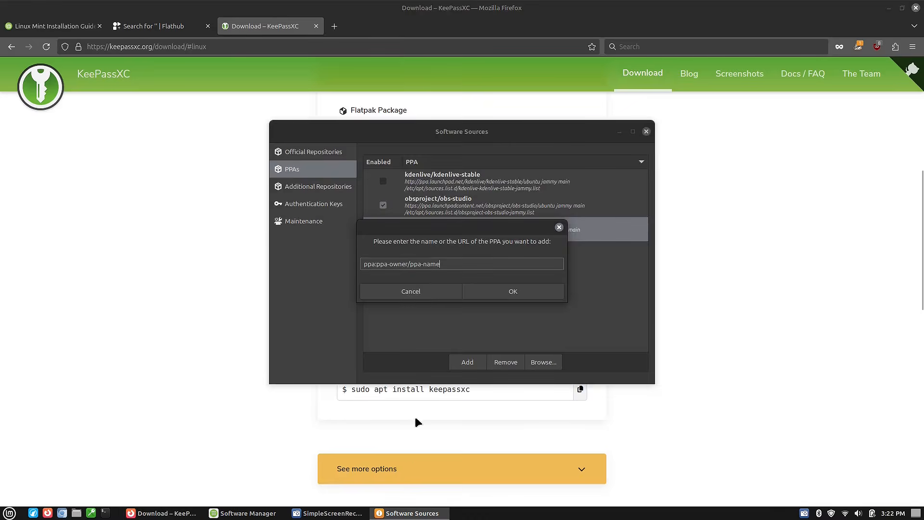
{"action": "key", "text": "ctrl+v"}
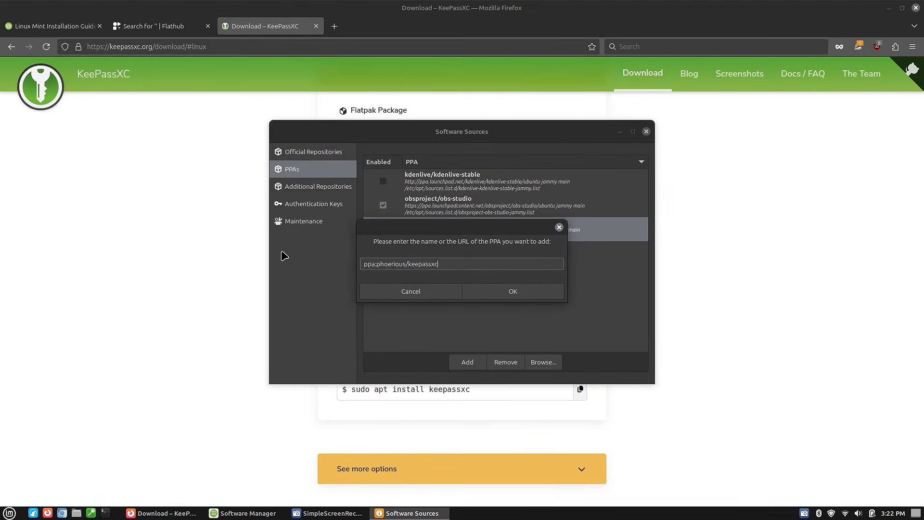
{"action": "left_click", "coordinate": [500, 289]}
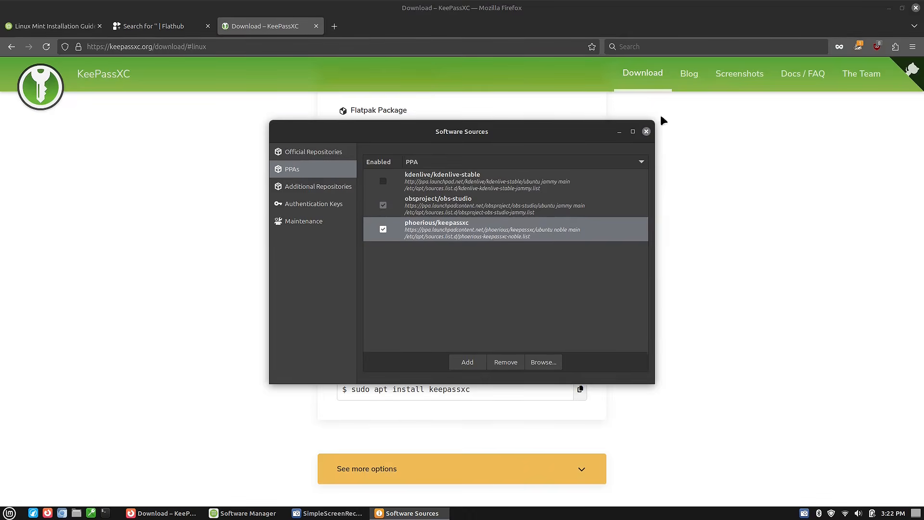
Close Software Sources and the KeePassXC download page's browser tab.
{"action": "left_click", "coordinate": [647, 132]}
{"action": "left_click", "coordinate": [439, 372]}
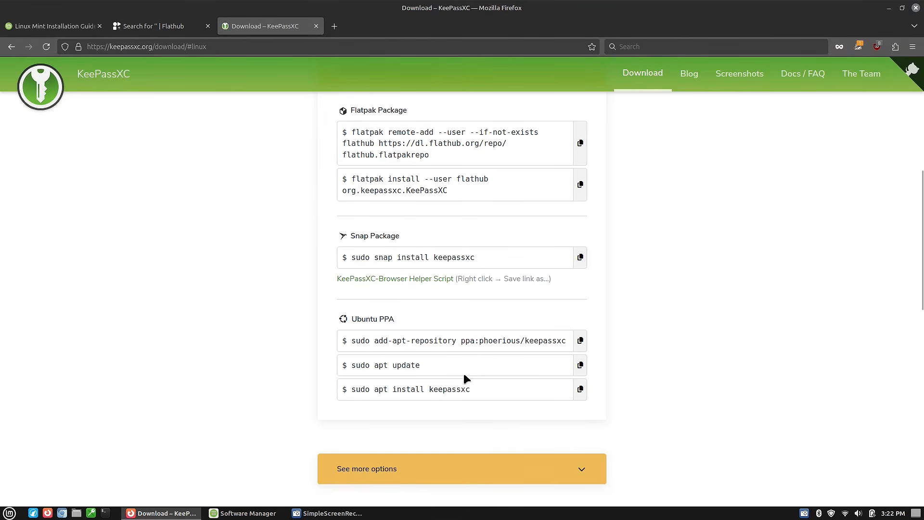
{"action": "scroll", "coordinate": [460, 362], "scroll_direction": "up", "scroll_amount": 7}
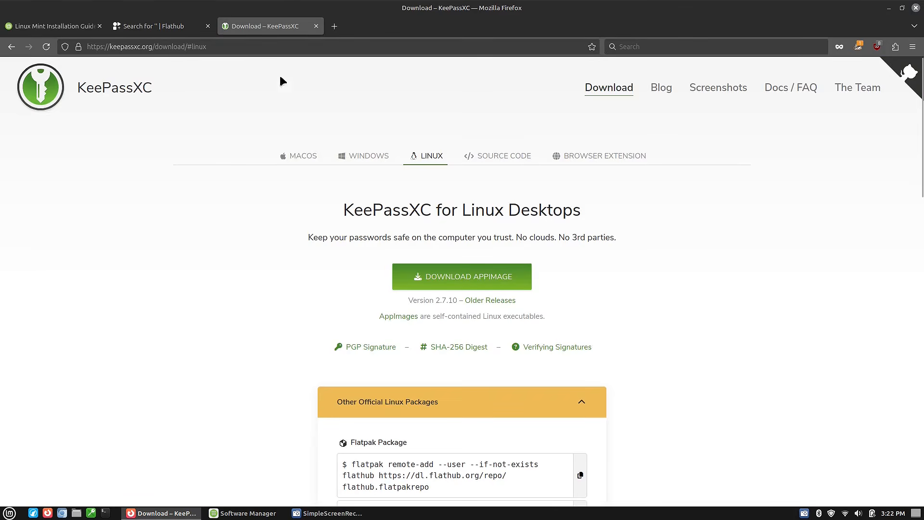
{"action": "left_click", "coordinate": [316, 26]}
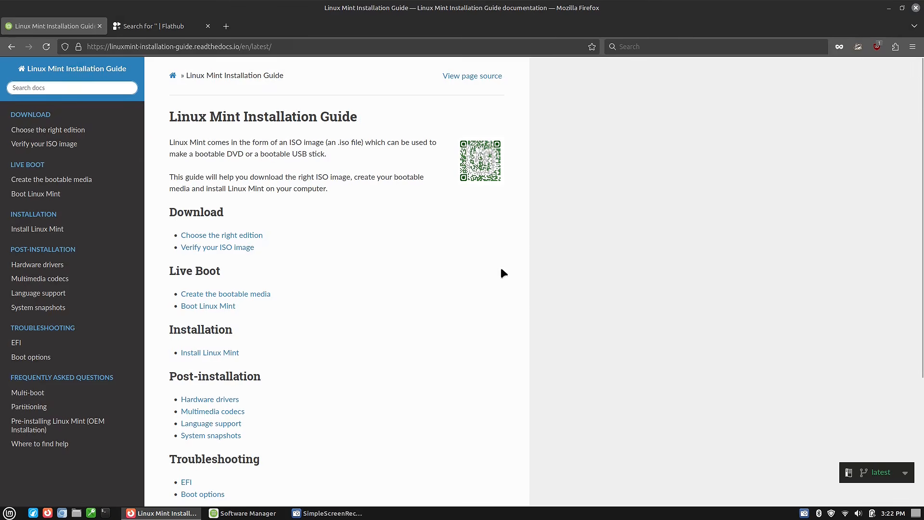
Browse the Flathub app listing to examine the range of available Flatpaks, and return to its beginning.
{"action": "left_click", "coordinate": [154, 26]}
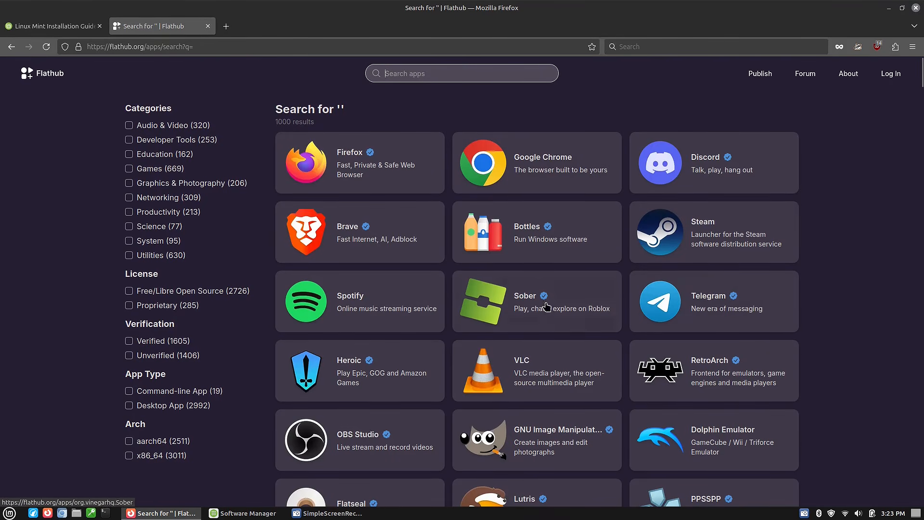
{"action": "scroll", "coordinate": [372, 352], "scroll_direction": "down", "scroll_amount": 5}
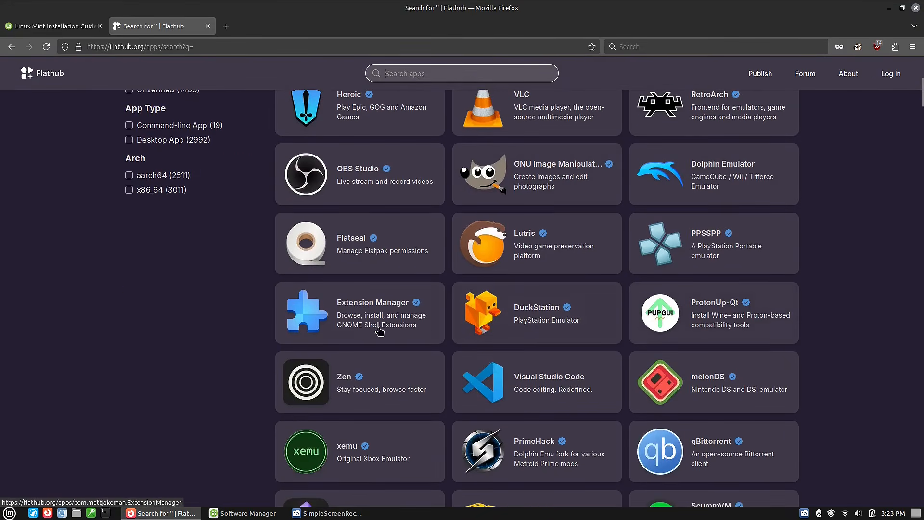
{"action": "scroll", "coordinate": [554, 366], "scroll_direction": "down", "scroll_amount": 5}
{"action": "scroll", "coordinate": [558, 373], "scroll_direction": "down", "scroll_amount": 3}
{"action": "scroll", "coordinate": [561, 373], "scroll_direction": "up", "scroll_amount": 4}
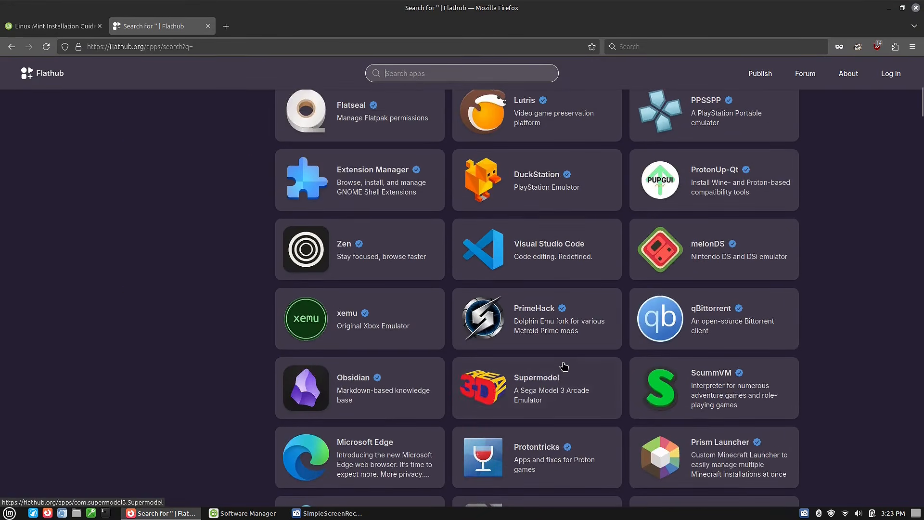
{"action": "scroll", "coordinate": [520, 364], "scroll_direction": "down", "scroll_amount": 4}
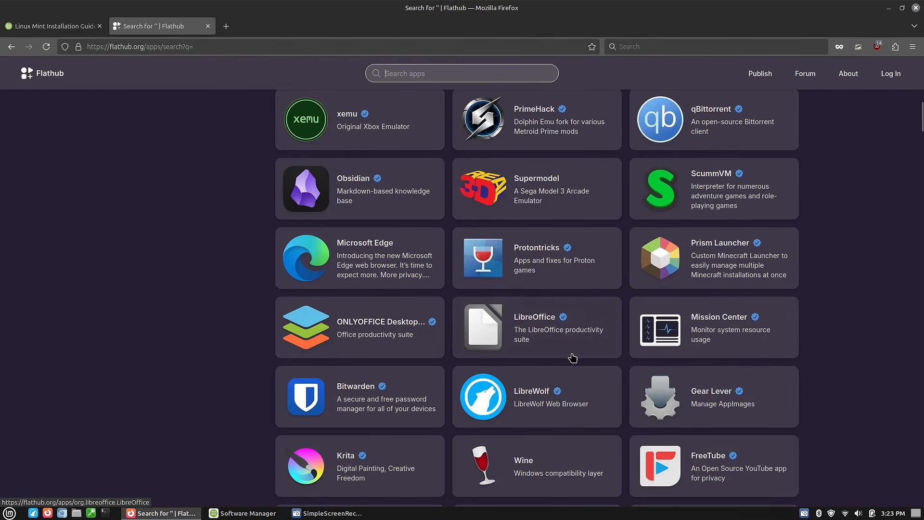
{"action": "scroll", "coordinate": [606, 400], "scroll_direction": "down", "scroll_amount": 1}
{"action": "scroll", "coordinate": [592, 375], "scroll_direction": "down", "scroll_amount": 3}
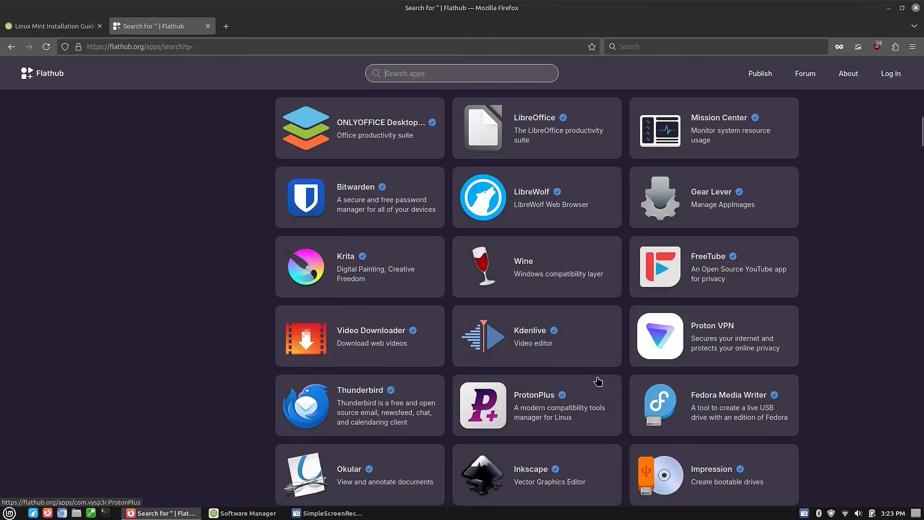
{"action": "scroll", "coordinate": [595, 385], "scroll_direction": "down", "scroll_amount": 8}
{"action": "scroll", "coordinate": [599, 395], "scroll_direction": "down", "scroll_amount": 8}
{"action": "scroll", "coordinate": [595, 391], "scroll_direction": "up", "scroll_amount": 20}
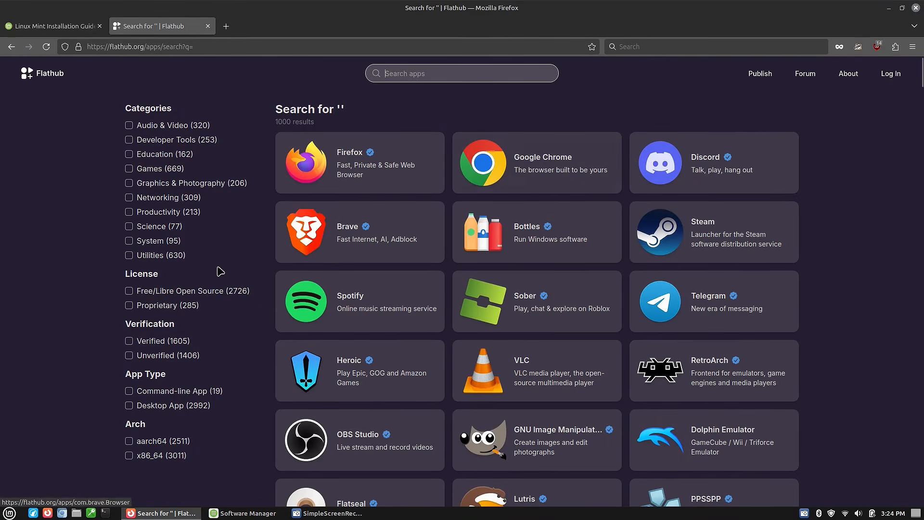
Search Flathub for "manuskript".
{"action": "left_click", "coordinate": [401, 74]}
{"action": "type", "text": "man"}
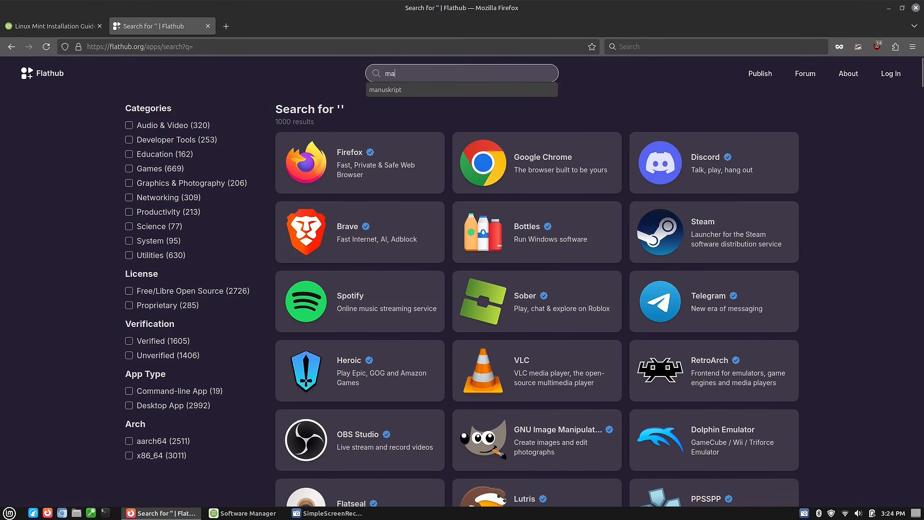
{"action": "key", "text": "Down"}
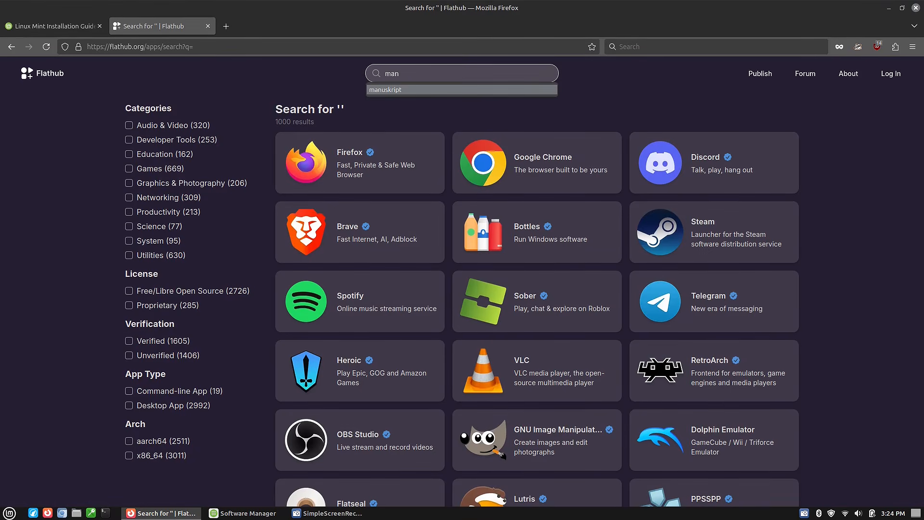
{"action": "key", "text": "Return"}
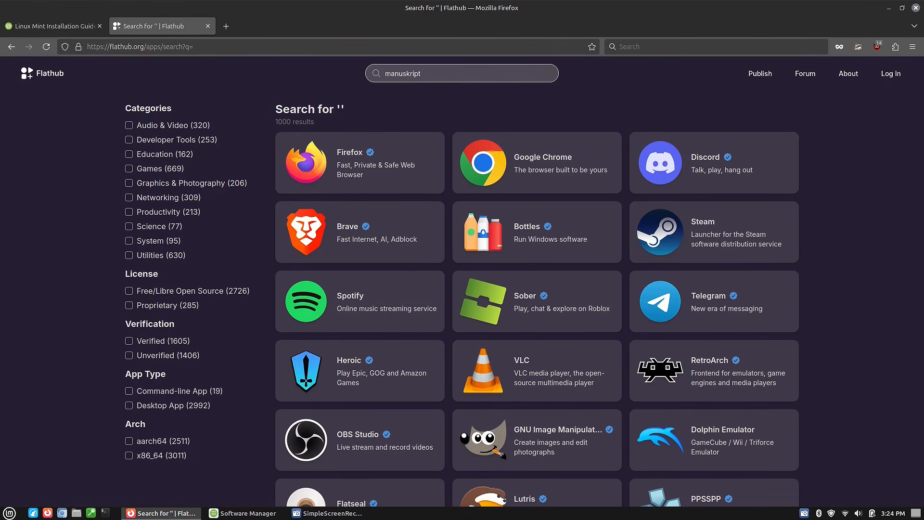
{"action": "key", "text": "Return"}
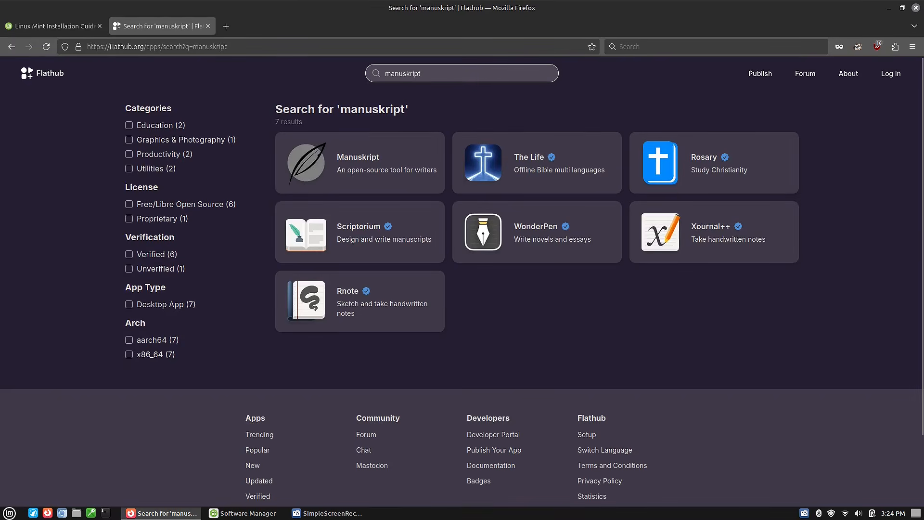
Open a terminal and run "flatpak update" to update the installed Flatpaks.
{"action": "left_click", "coordinate": [106, 513]}
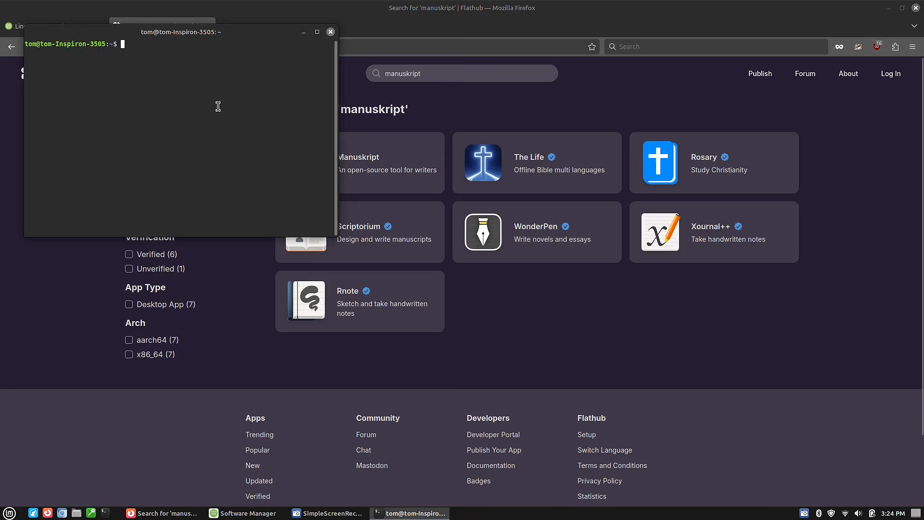
{"action": "type", "text": "flatpak update"}
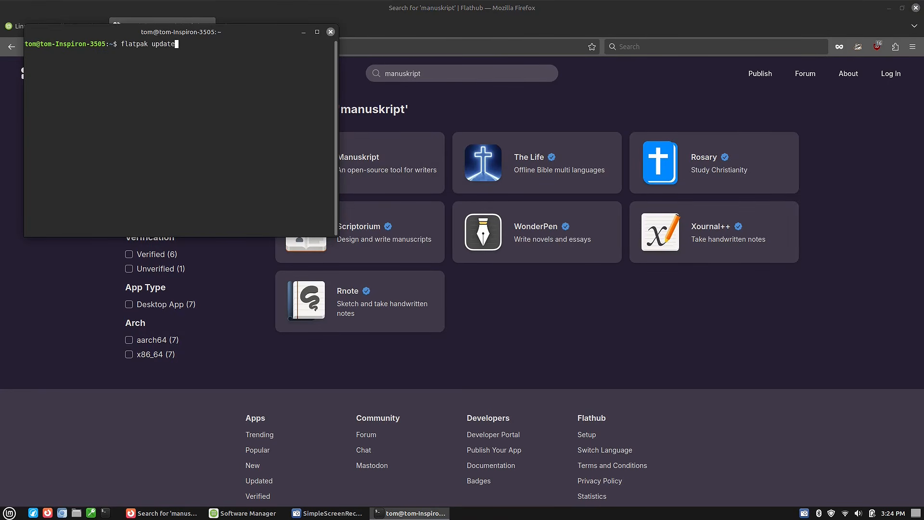
{"action": "key", "text": "Return"}
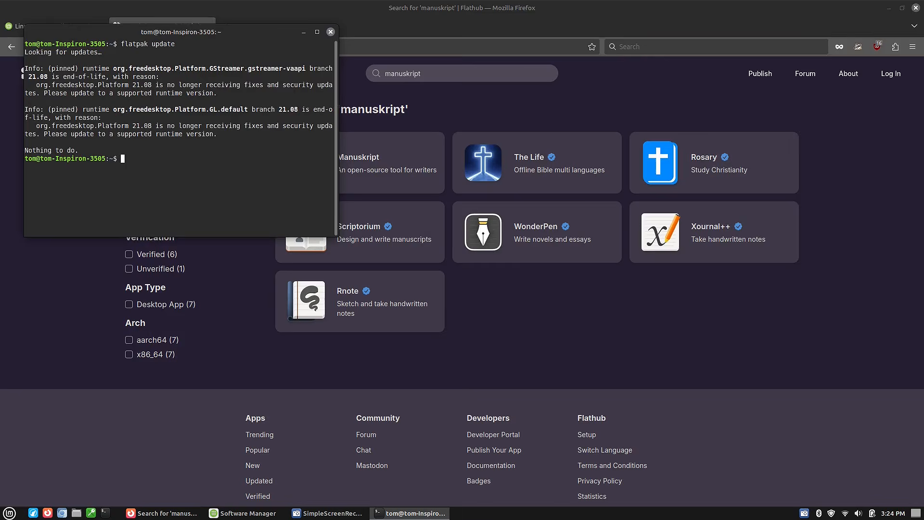
List the installed Flatpaks with "flatpak list" and close the terminal.
{"action": "key", "text": "Up"}
{"action": "type", "text": "list"}
{"action": "key", "text": "Return"}
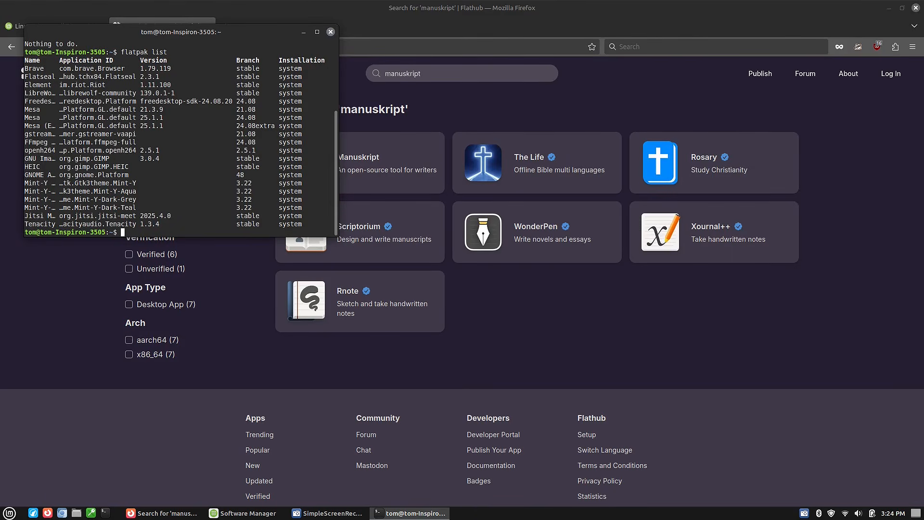
{"action": "key", "text": "Return"}
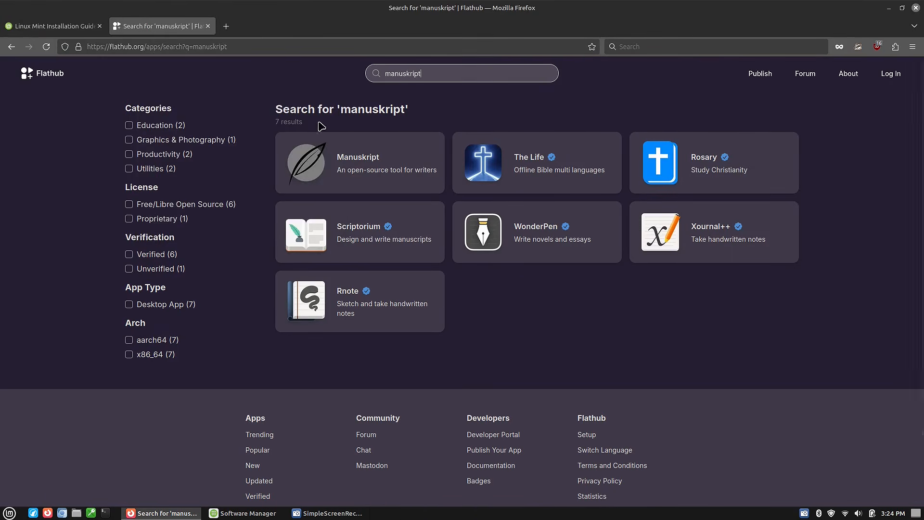
Copy the manual install command from Manuskript's Flathub page and paste it into a new terminal.
{"action": "left_click", "coordinate": [388, 157]}
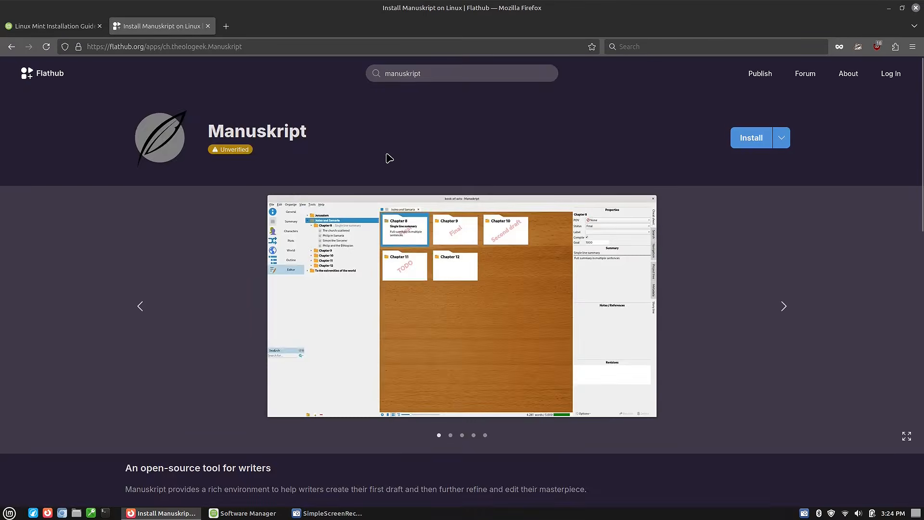
{"action": "left_click", "coordinate": [782, 140]}
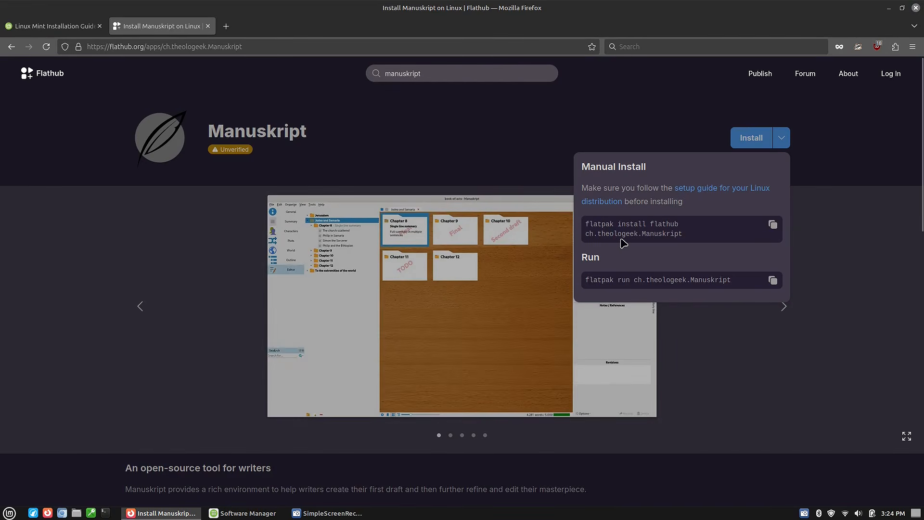
{"action": "left_click", "coordinate": [774, 227]}
{"action": "left_click", "coordinate": [105, 513]}
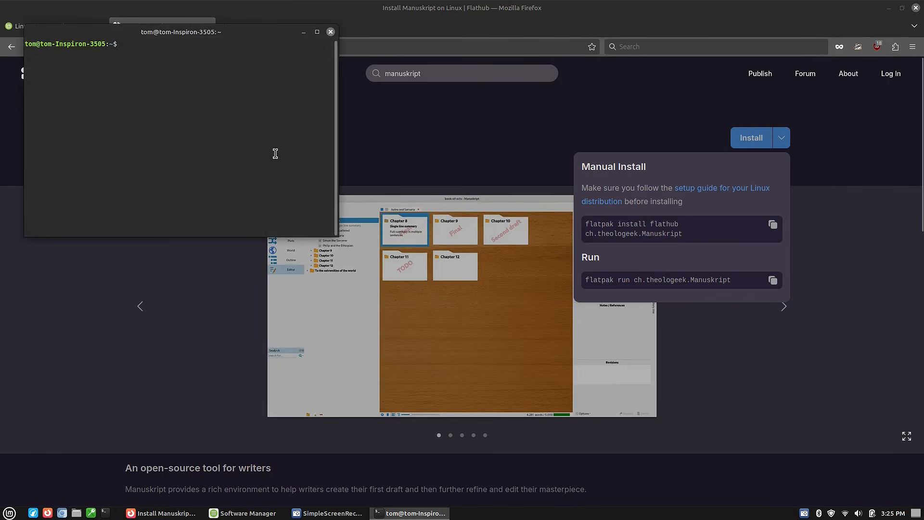
{"action": "key", "text": "ctrl+shift+v"}
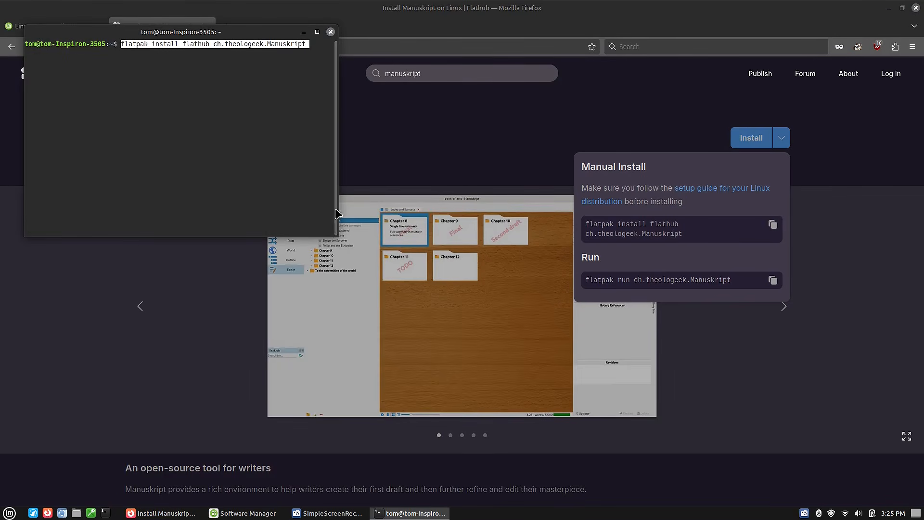
Erase the pasted Manuskript install command from the terminal prompt without running it.
{"action": "key", "text": "Right"}
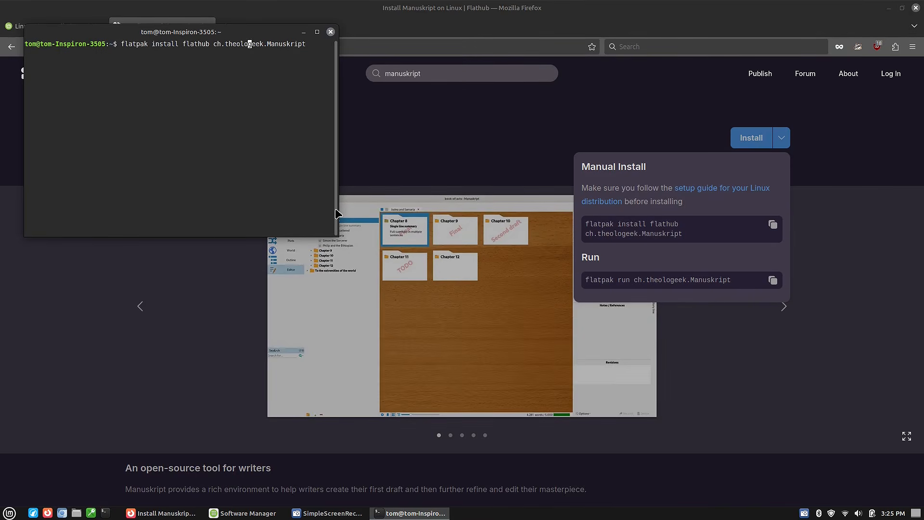
{"action": "key", "text": "BackSpace"}
{"action": "key", "text": "BackSpace"}
{"action": "key", "text": "BackSpace"}
{"action": "key", "text": "BackSpace"}
{"action": "key", "text": "BackSpace"}
{"action": "key", "text": "BackSpace"}
{"action": "key", "text": "BackSpace"}
{"action": "key", "text": "BackSpace"}
{"action": "key", "text": "BackSpace"}
{"action": "key", "text": "BackSpace"}
{"action": "key", "text": "BackSpace"}
{"action": "key", "text": "BackSpace"}
{"action": "key", "text": "BackSpace"}
{"action": "key", "text": "BackSpace"}
{"action": "key", "text": "BackSpace"}
{"action": "key", "text": "BackSpace"}
{"action": "key", "text": "BackSpace"}
{"action": "key", "text": "BackSpace"}
{"action": "key", "text": "BackSpace"}
{"action": "key", "text": "BackSpace"}
Search Flathub for "warehouse" and open the Warehouse app page.
{"action": "left_click", "coordinate": [454, 75]}
{"action": "left_click", "coordinate": [443, 72]}
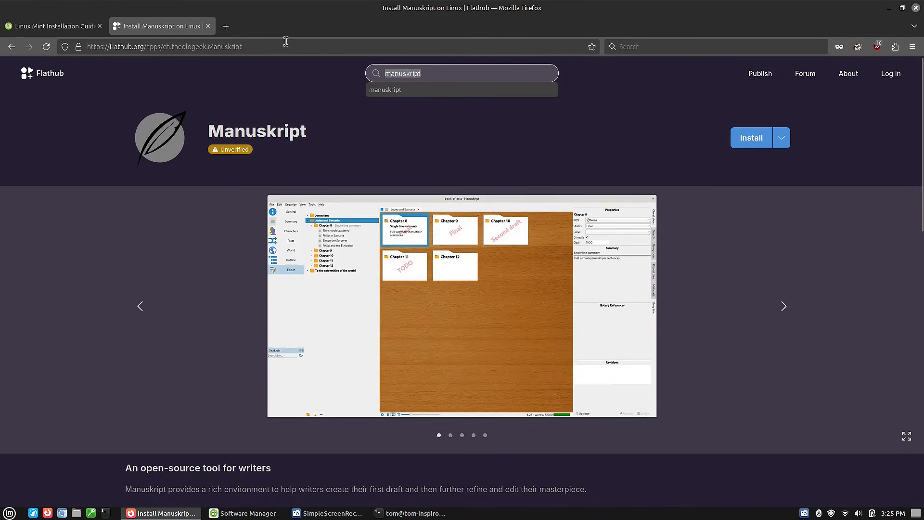
{"action": "type", "text": "warehouse"}
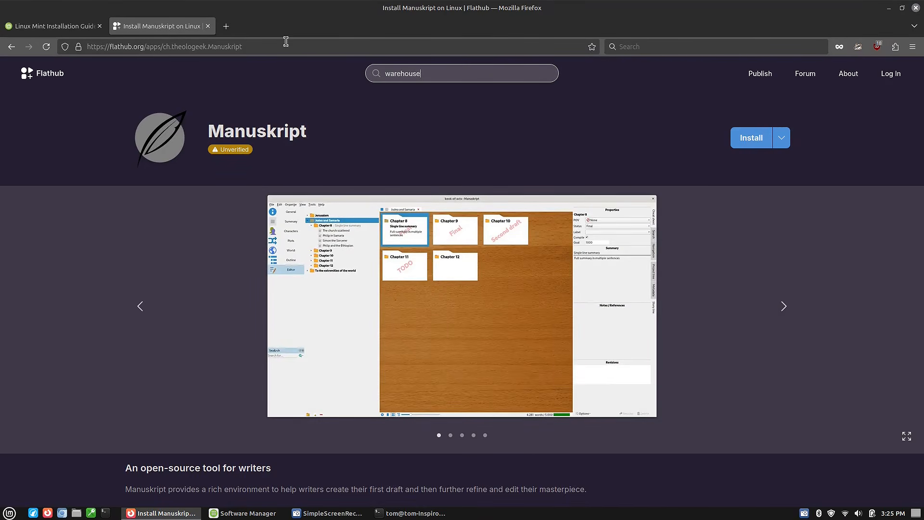
{"action": "key", "text": "Return"}
{"action": "left_click", "coordinate": [350, 164]}
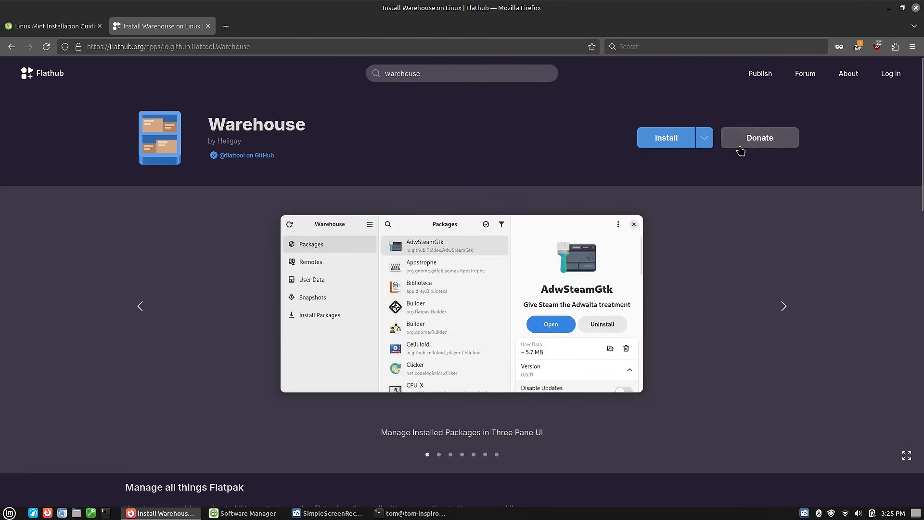
Copy Warehouse's manual install command, "flatpak install flathub io.github.flattool.Warehouse", and paste it into the open terminal.
{"action": "left_click", "coordinate": [705, 138]}
{"action": "left_click", "coordinate": [696, 226]}
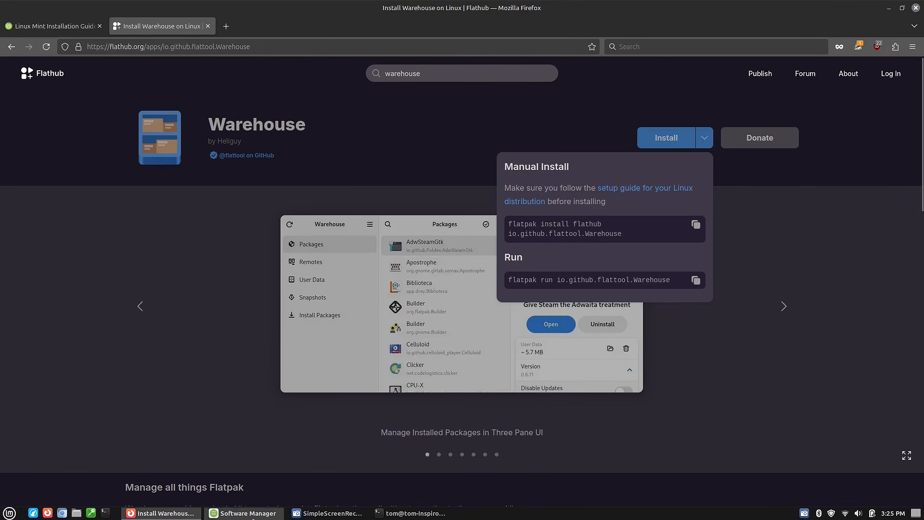
{"action": "left_click", "coordinate": [245, 514]}
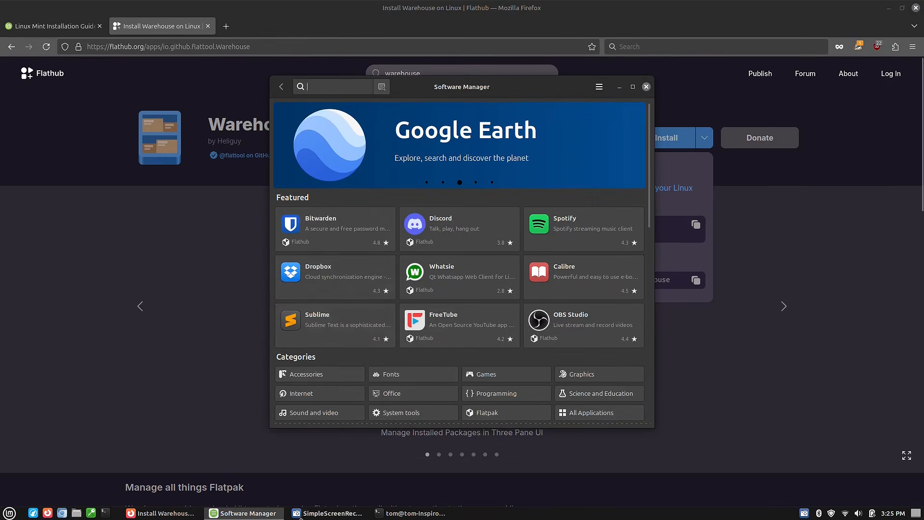
{"action": "left_click", "coordinate": [268, 514]}
{"action": "left_click", "coordinate": [417, 514]}
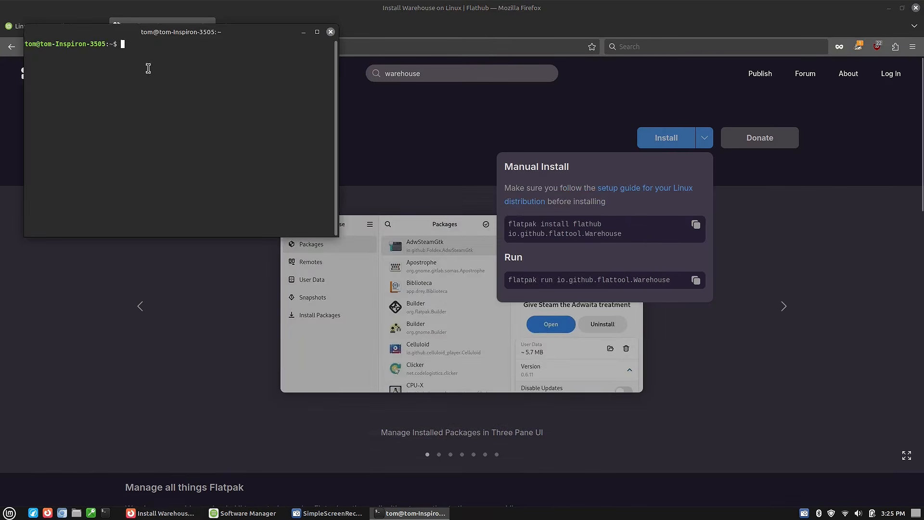
{"action": "key", "text": "ctrl+shift+v"}
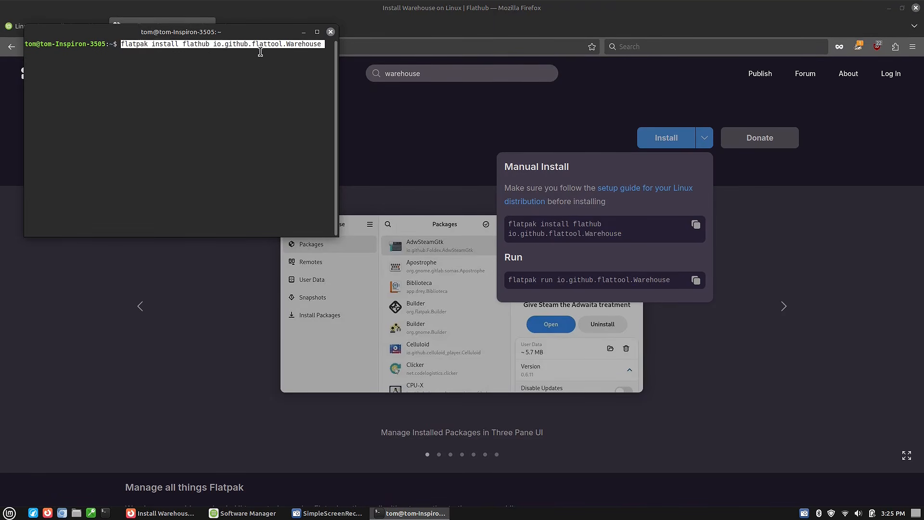
Run the Warehouse install command, accept the required runtime and system changes, and exit the terminal once the installation completes.
{"action": "key", "text": "Return"}
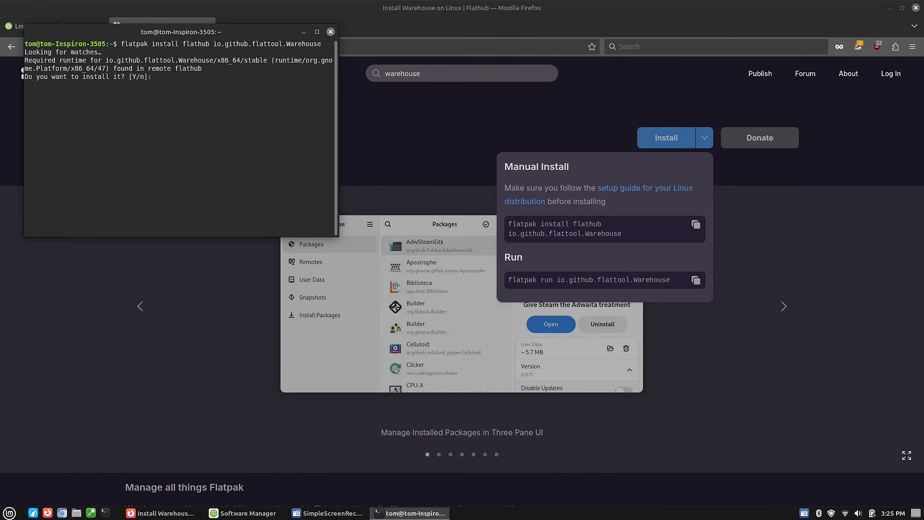
{"action": "key", "text": "Return"}
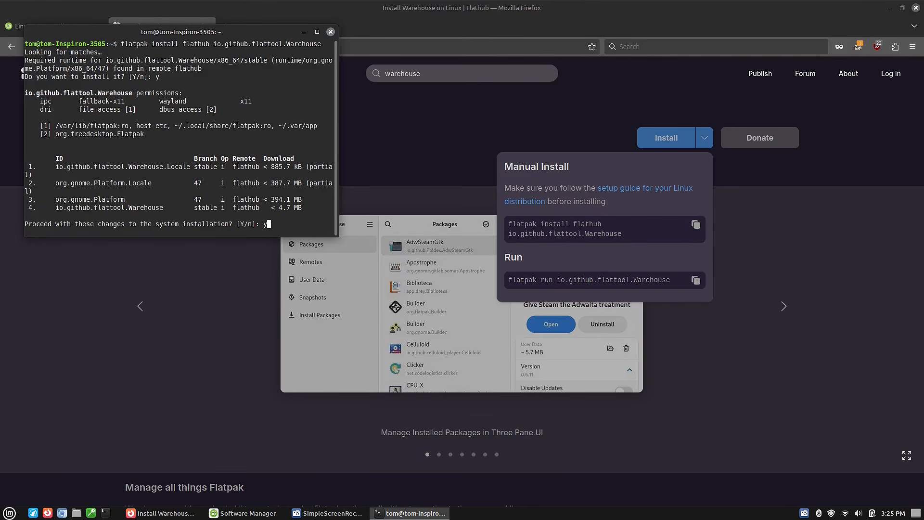
{"action": "key", "text": "Return"}
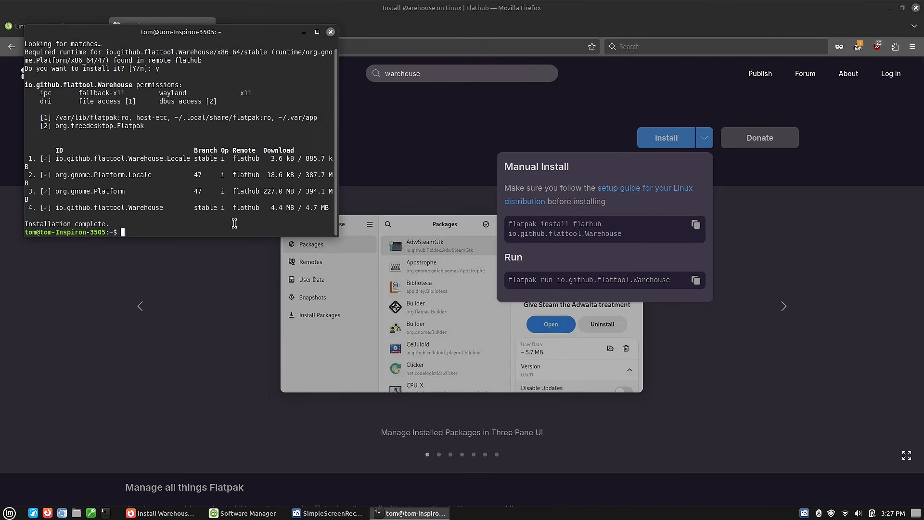
{"action": "type", "text": "exit"}
{"action": "key", "text": "Return"}
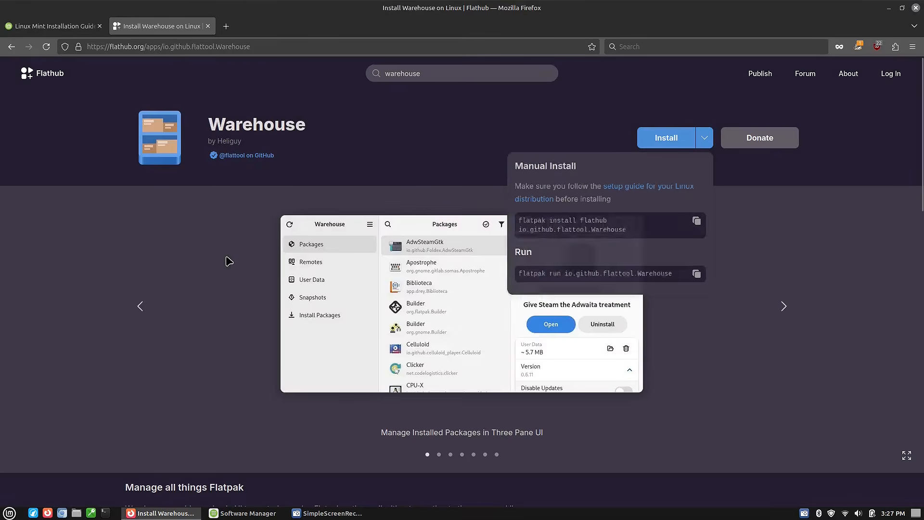
Find Warehouse among the installed applications with "ware", launch it, and maximize its window.
{"action": "left_click", "coordinate": [227, 260]}
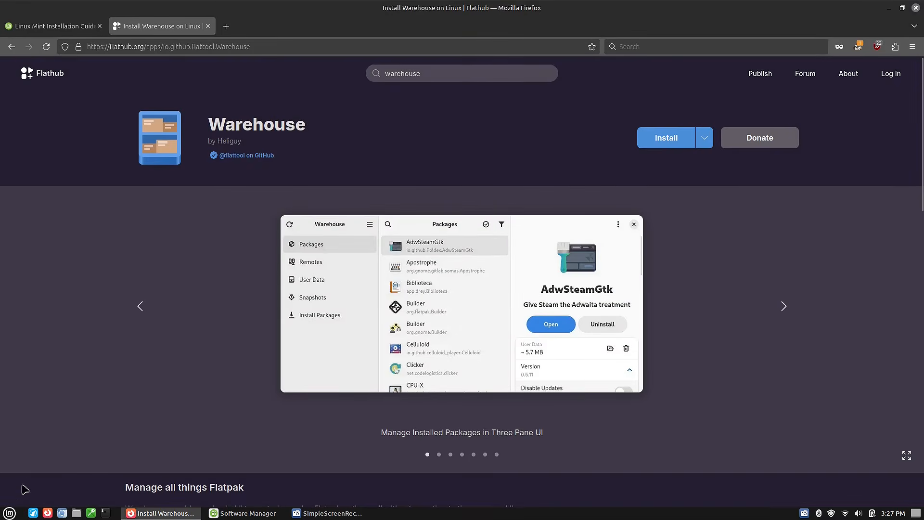
{"action": "left_click", "coordinate": [9, 513]}
{"action": "type", "text": "ware"}
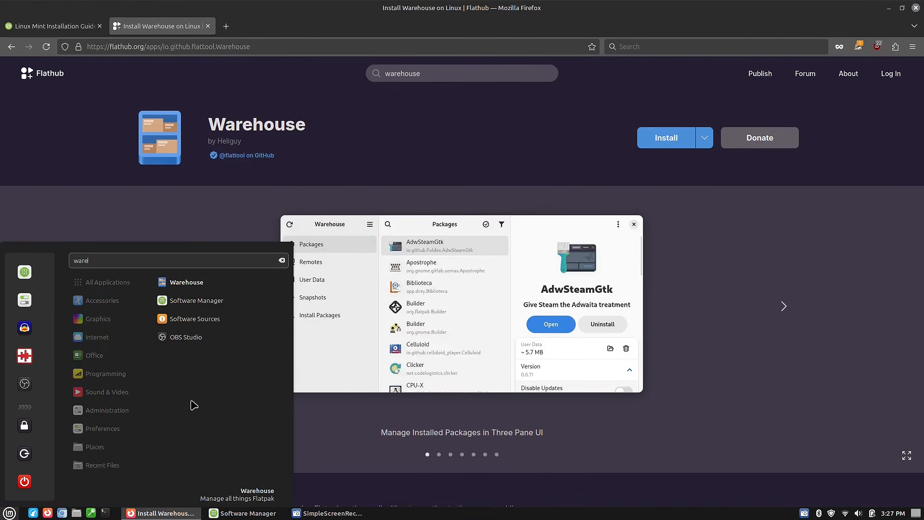
{"action": "left_click", "coordinate": [199, 295]}
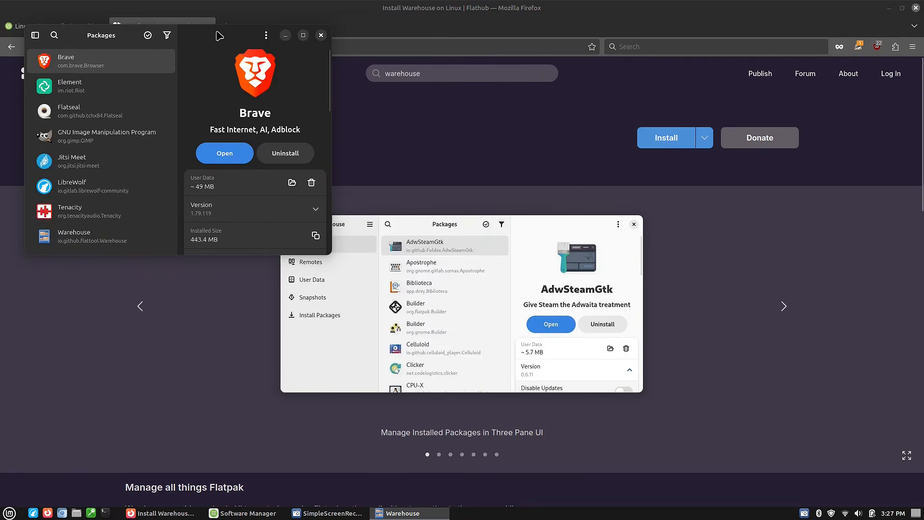
{"action": "left_click_drag", "start_coordinate": [229, 44], "coordinate": [303, 66]}
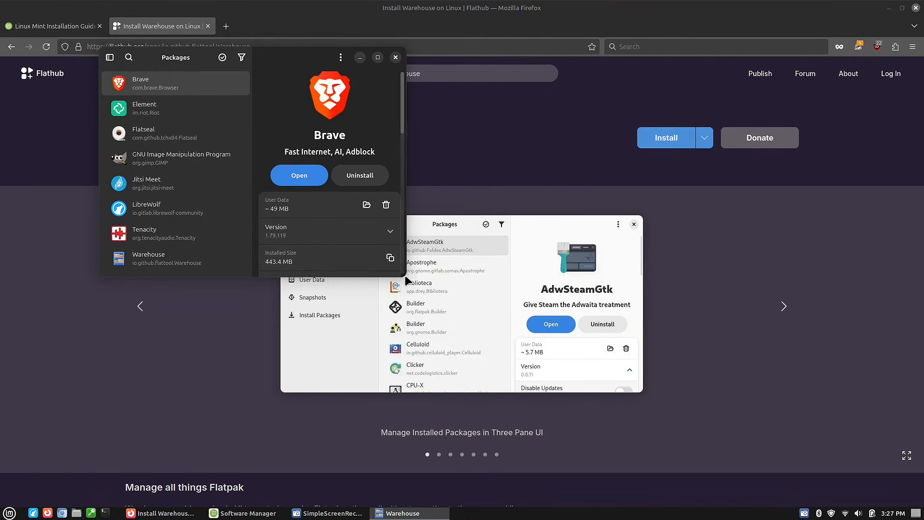
{"action": "left_click", "coordinate": [379, 58]}
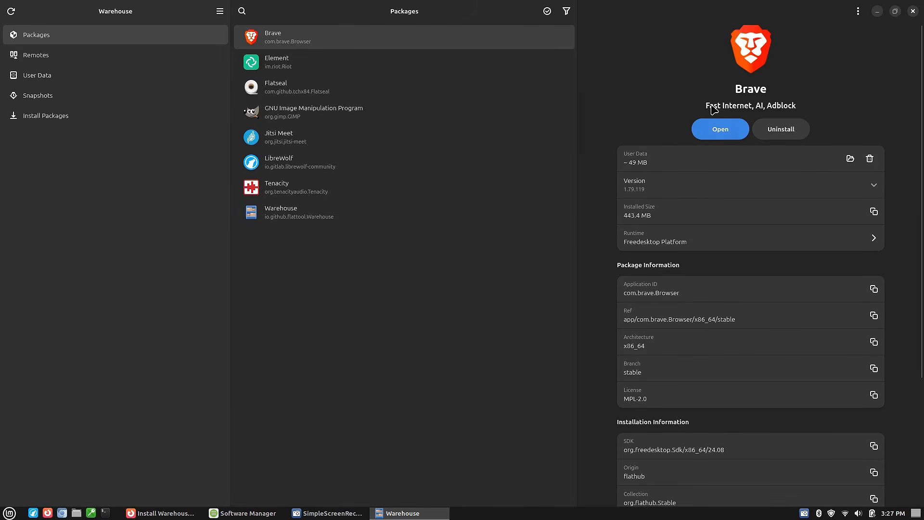
Examine the package properties of Brave and Tenacity in Warehouse.
{"action": "scroll", "coordinate": [788, 303], "scroll_direction": "down", "scroll_amount": 3}
{"action": "scroll", "coordinate": [708, 286], "scroll_direction": "down", "scroll_amount": 4}
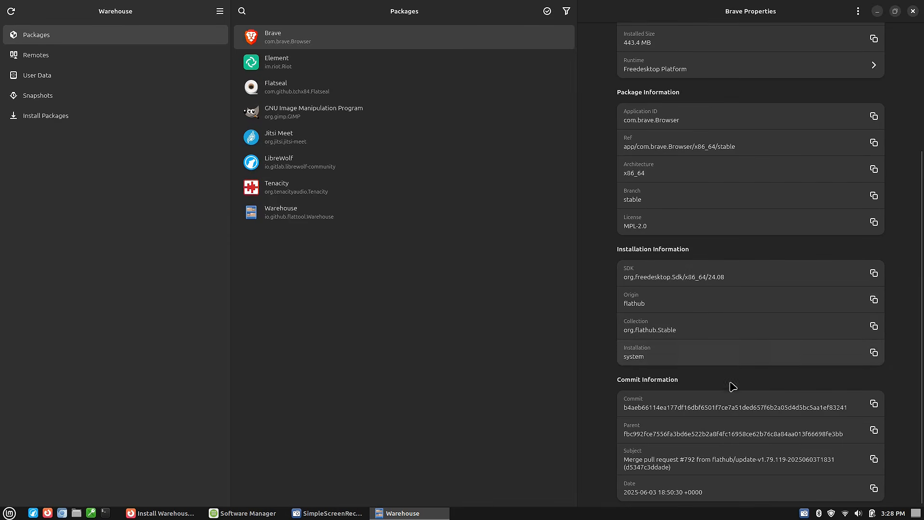
{"action": "scroll", "coordinate": [790, 332], "scroll_direction": "up", "scroll_amount": 7}
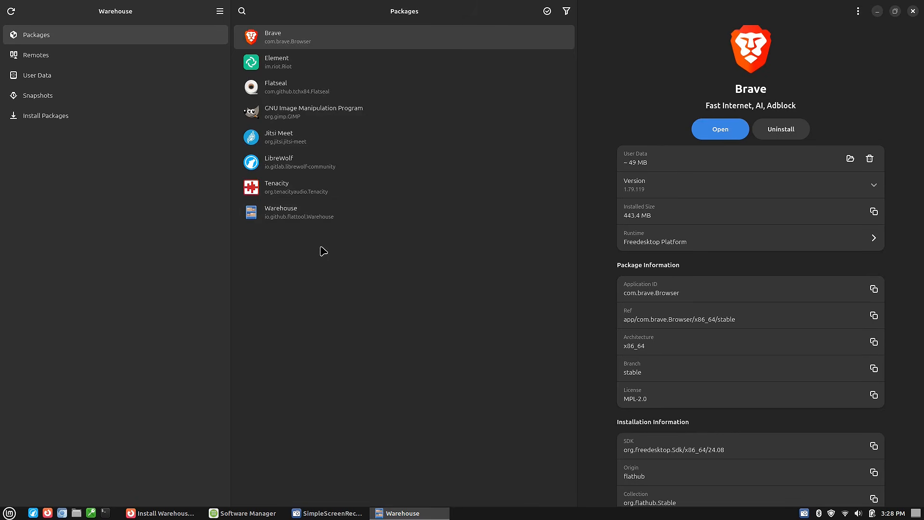
{"action": "left_click", "coordinate": [338, 192]}
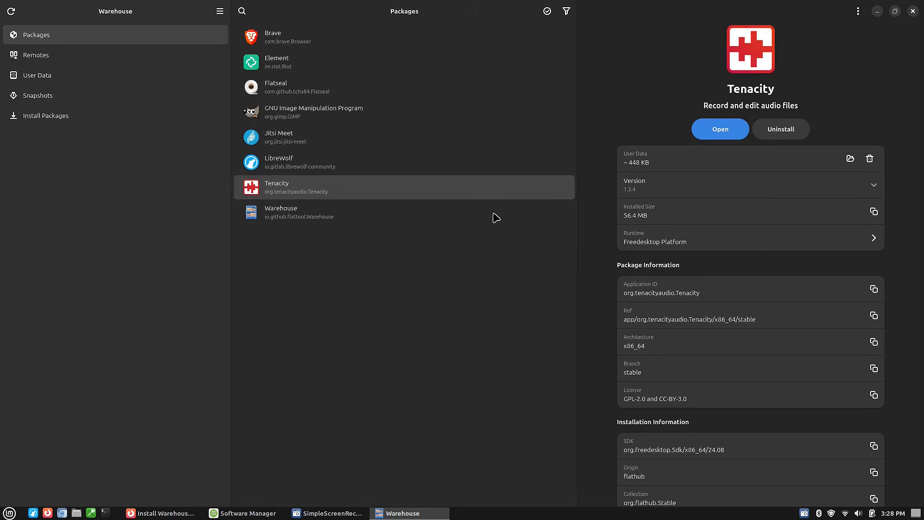
{"action": "scroll", "coordinate": [614, 281], "scroll_direction": "down", "scroll_amount": 5}
{"action": "scroll", "coordinate": [653, 315], "scroll_direction": "up", "scroll_amount": 5}
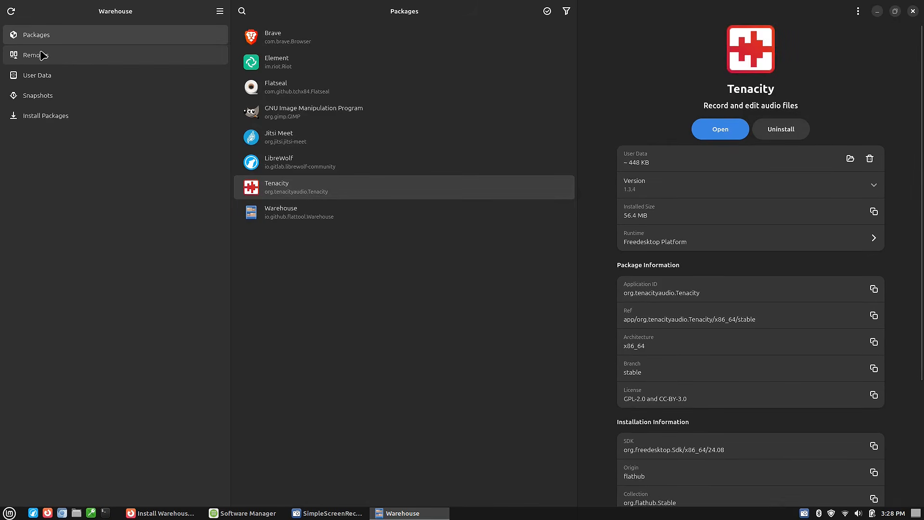
Review Warehouse's remotes, the Flatpaks' user data, and the snapshots.
{"action": "left_click", "coordinate": [53, 57]}
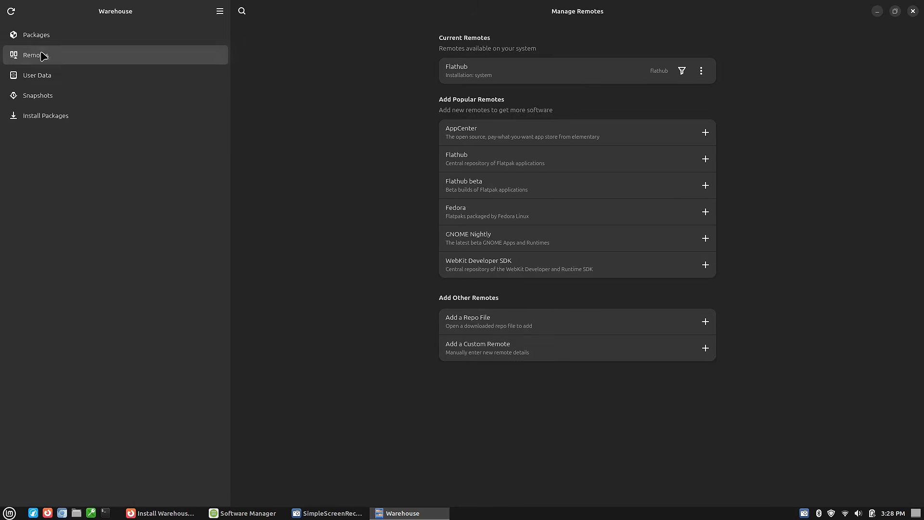
{"action": "left_click", "coordinate": [43, 75]}
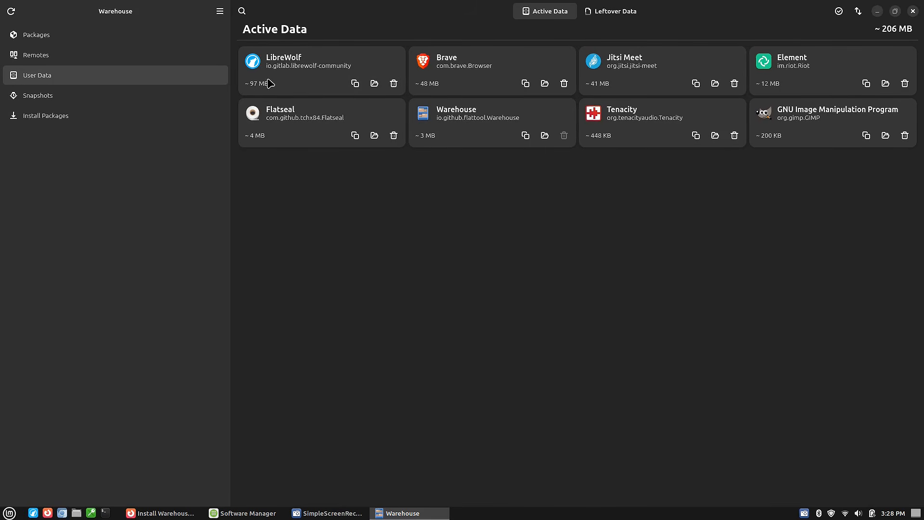
{"action": "left_click", "coordinate": [118, 100]}
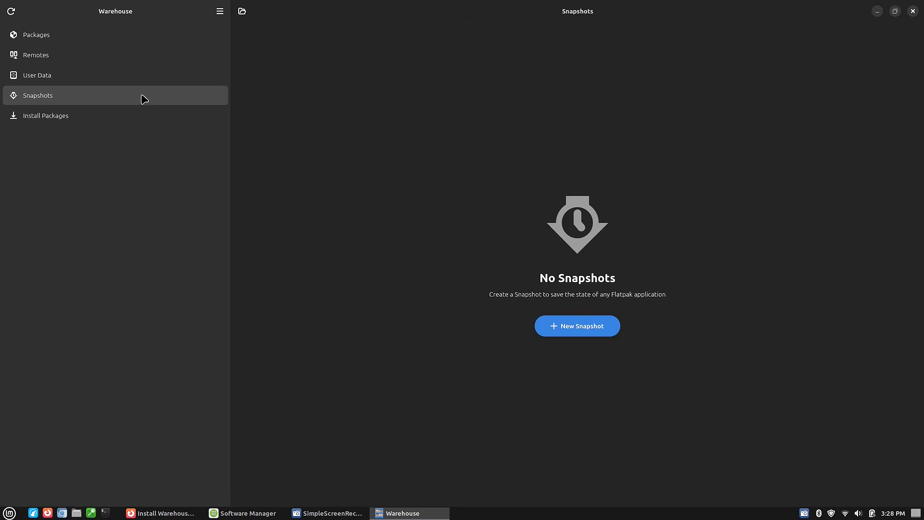
Search the Flathub remote for "manusk" among Warehouse's installable packages.
{"action": "left_click", "coordinate": [59, 117]}
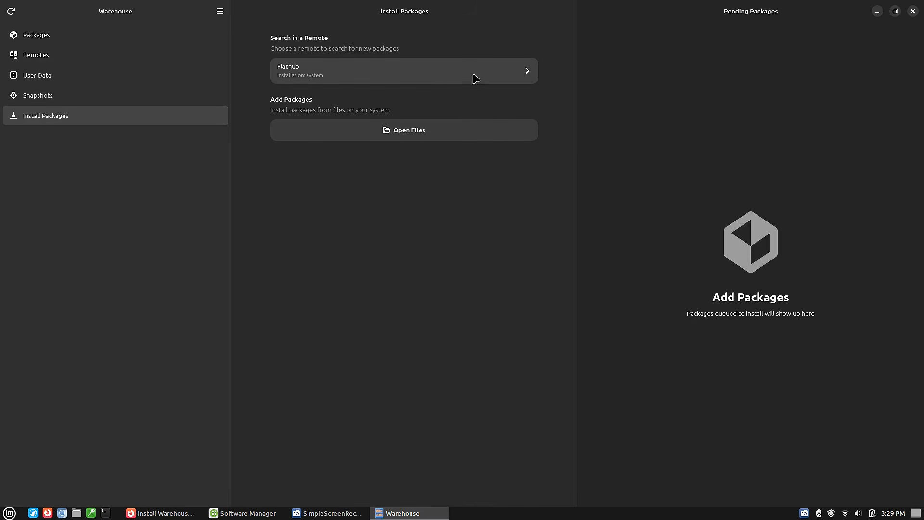
{"action": "left_click", "coordinate": [518, 75]}
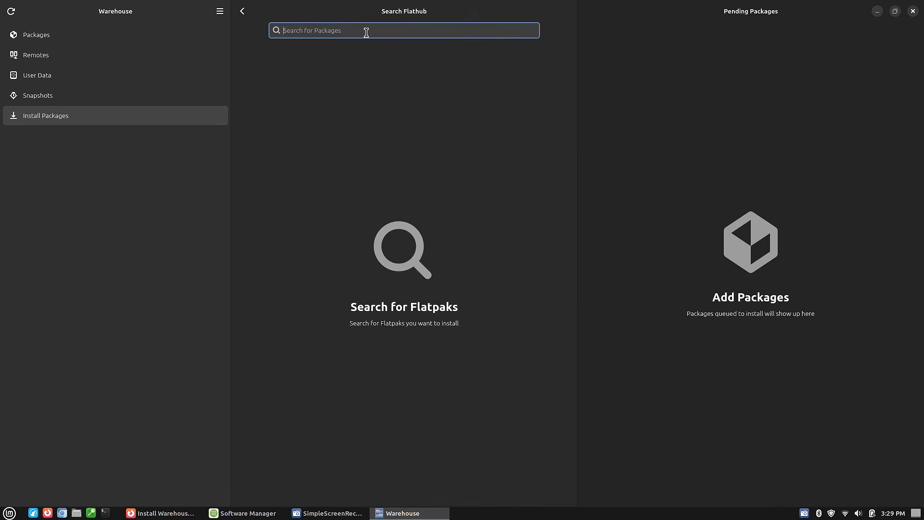
{"action": "type", "text": "manu"}
{"action": "key", "text": "Return"}
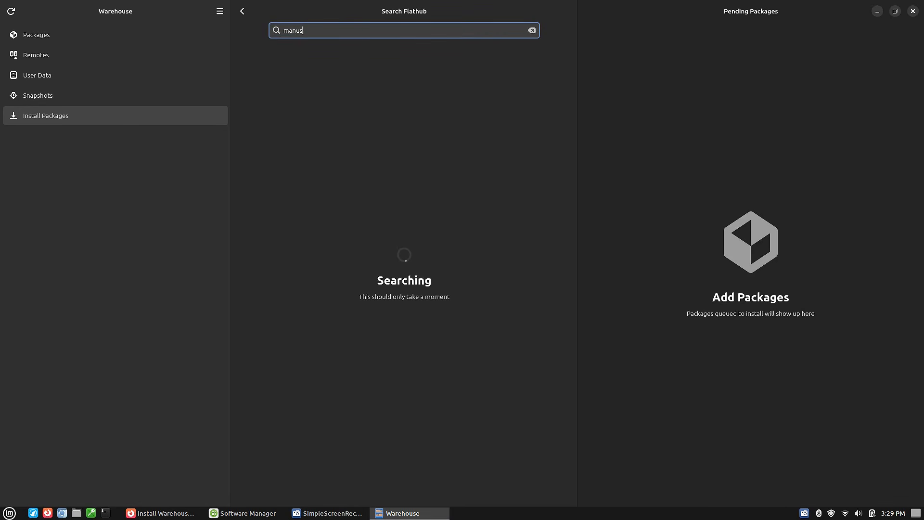
{"action": "key", "text": "BackSpace"}
{"action": "type", "text": "k"}
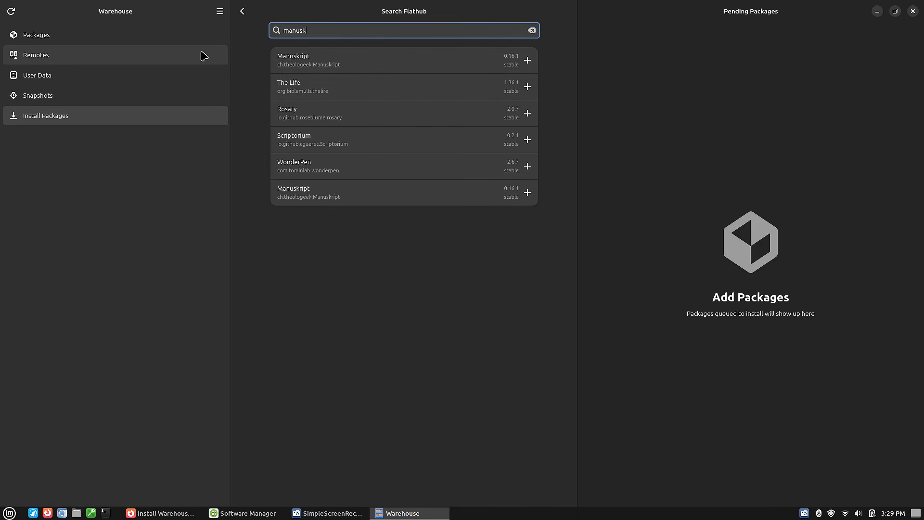
Close Warehouse, find Flatseal among the installed applications with "flat", and launch it.
{"action": "left_click", "coordinate": [913, 11]}
{"action": "key", "text": "super"}
{"action": "type", "text": "flat"}
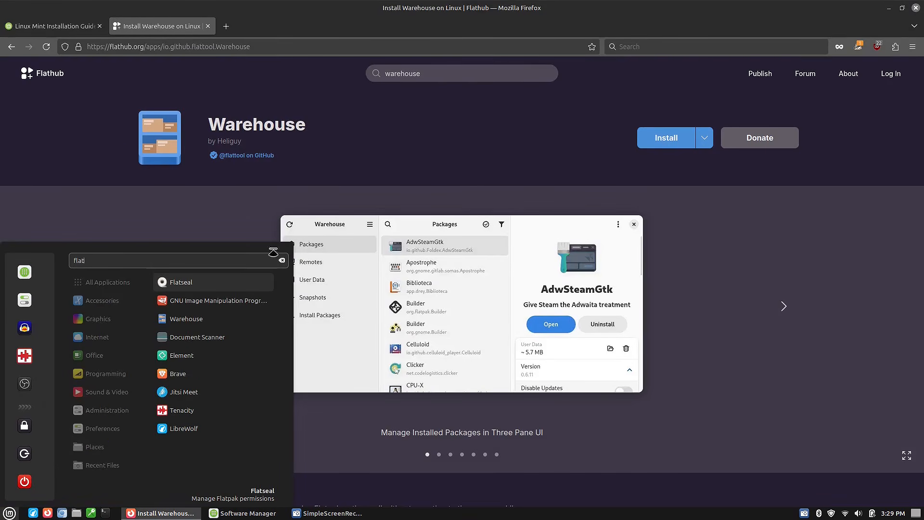
{"action": "left_click", "coordinate": [233, 282]}
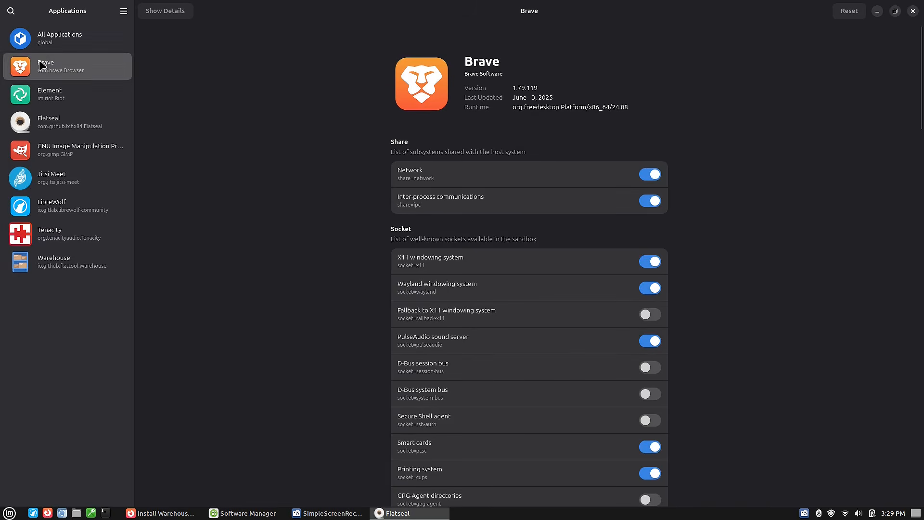
Look through Brave's complete permission list in Flatseal, from shared subsystems and sockets to filesystem, environment, and portals.
{"action": "scroll", "coordinate": [732, 287], "scroll_direction": "down", "scroll_amount": 5}
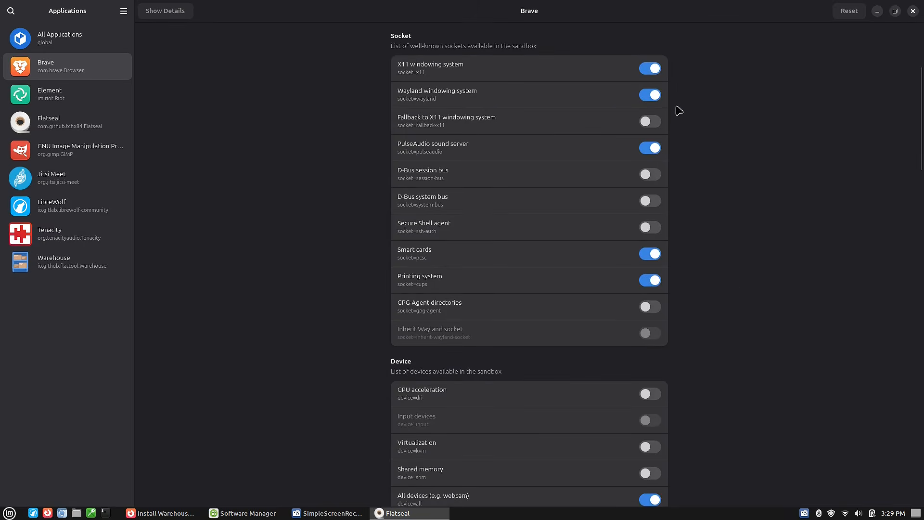
{"action": "scroll", "coordinate": [683, 202], "scroll_direction": "down", "scroll_amount": 15}
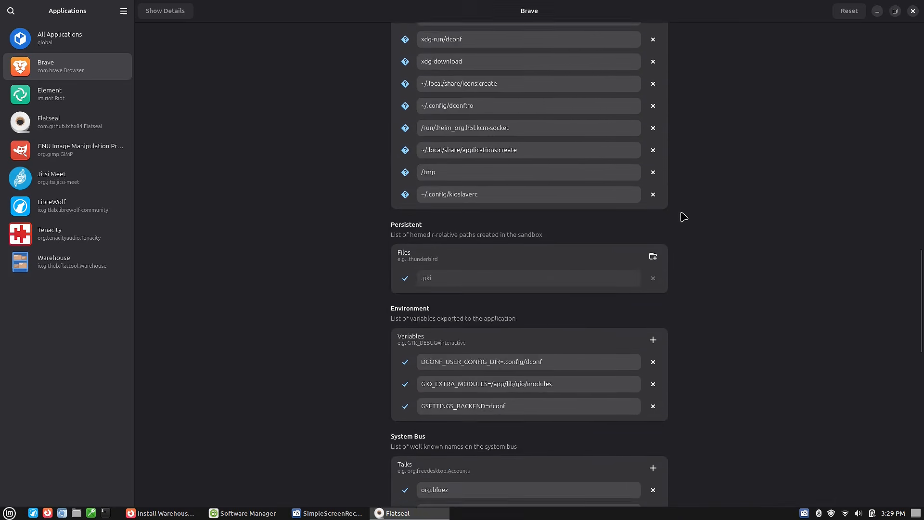
{"action": "scroll", "coordinate": [683, 217], "scroll_direction": "down", "scroll_amount": 15}
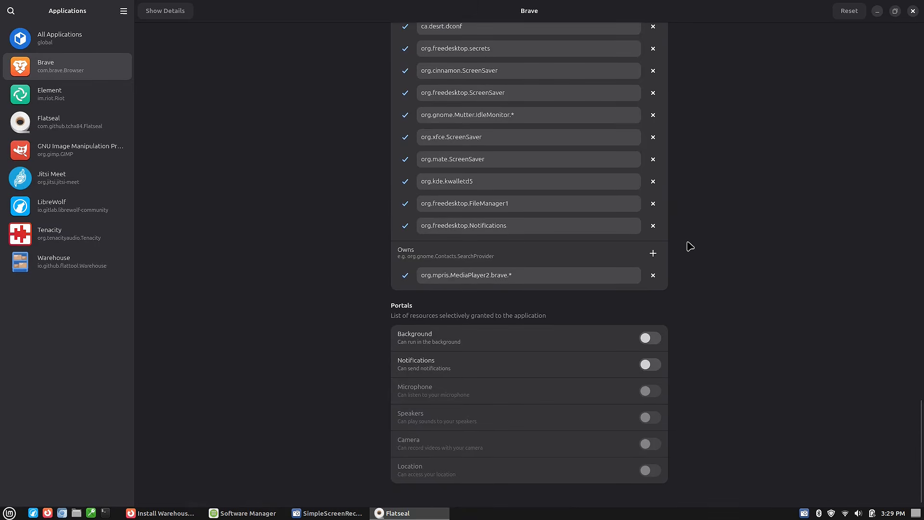
{"action": "scroll", "coordinate": [690, 246], "scroll_direction": "up", "scroll_amount": 20}
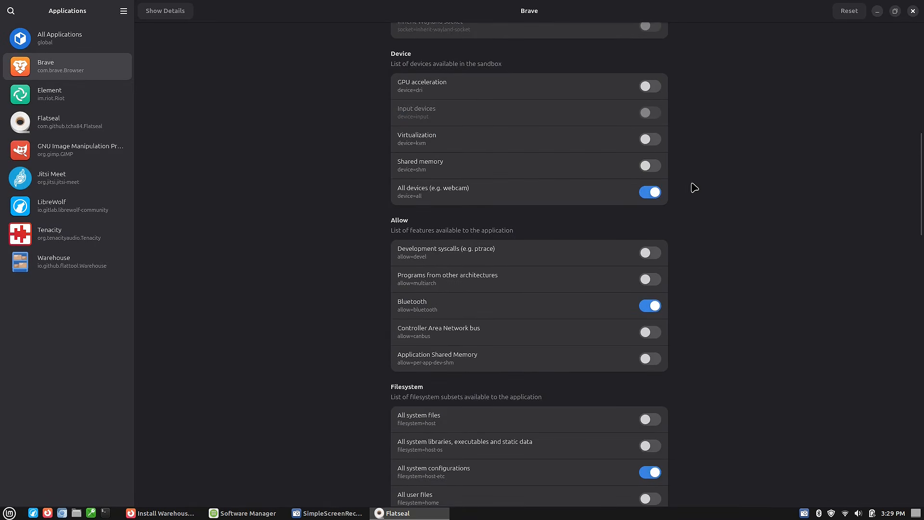
{"action": "scroll", "coordinate": [712, 239], "scroll_direction": "down", "scroll_amount": 3}
{"action": "scroll", "coordinate": [712, 239], "scroll_direction": "up", "scroll_amount": 7}
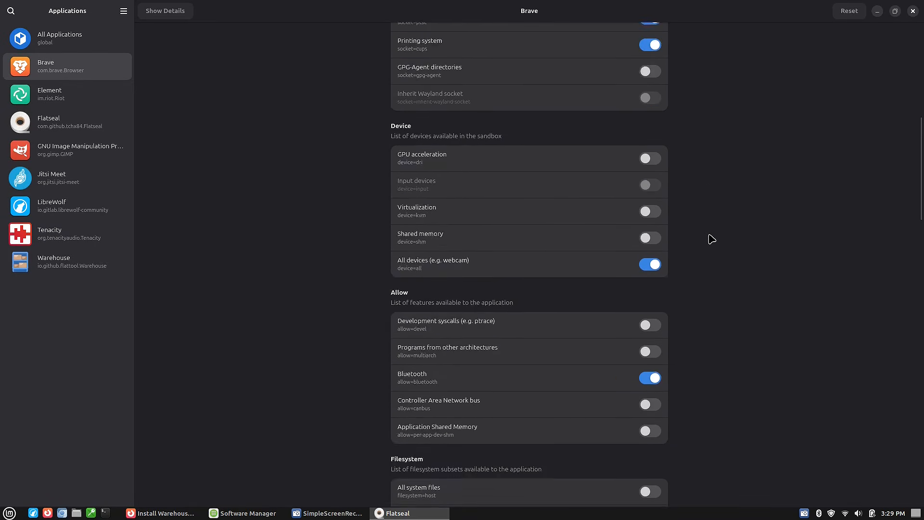
{"action": "scroll", "coordinate": [712, 238], "scroll_direction": "up", "scroll_amount": 4}
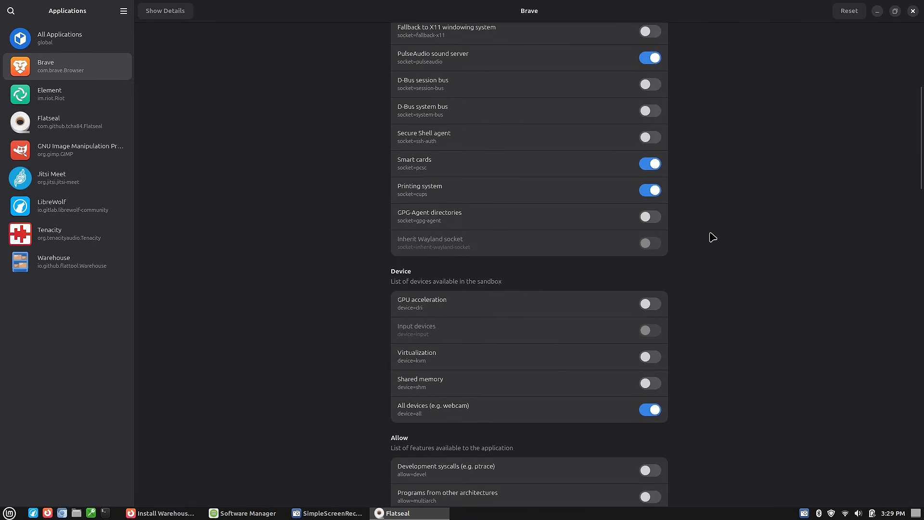
{"action": "scroll", "coordinate": [712, 238], "scroll_direction": "up", "scroll_amount": 3}
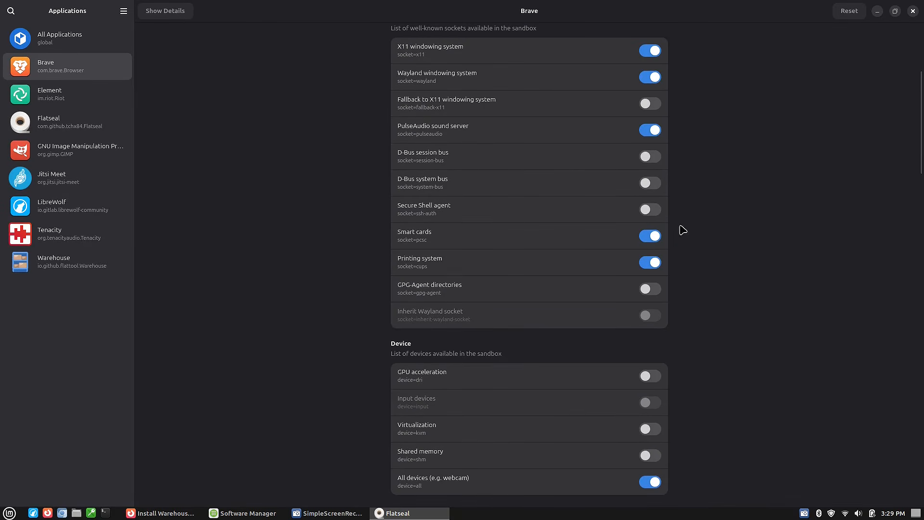
{"action": "scroll", "coordinate": [682, 253], "scroll_direction": "down", "scroll_amount": 5}
{"action": "scroll", "coordinate": [683, 258], "scroll_direction": "down", "scroll_amount": 5}
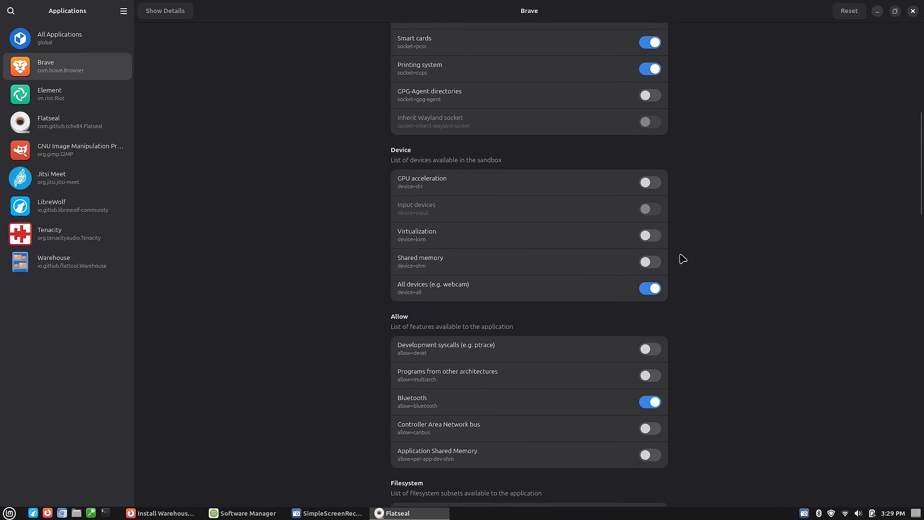
{"action": "scroll", "coordinate": [683, 259], "scroll_direction": "down", "scroll_amount": 6}
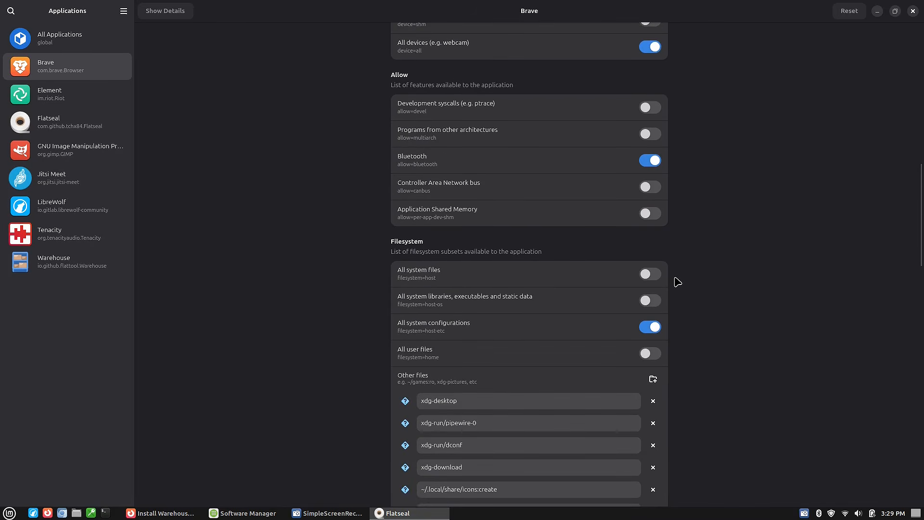
{"action": "scroll", "coordinate": [686, 332], "scroll_direction": "down", "scroll_amount": 20}
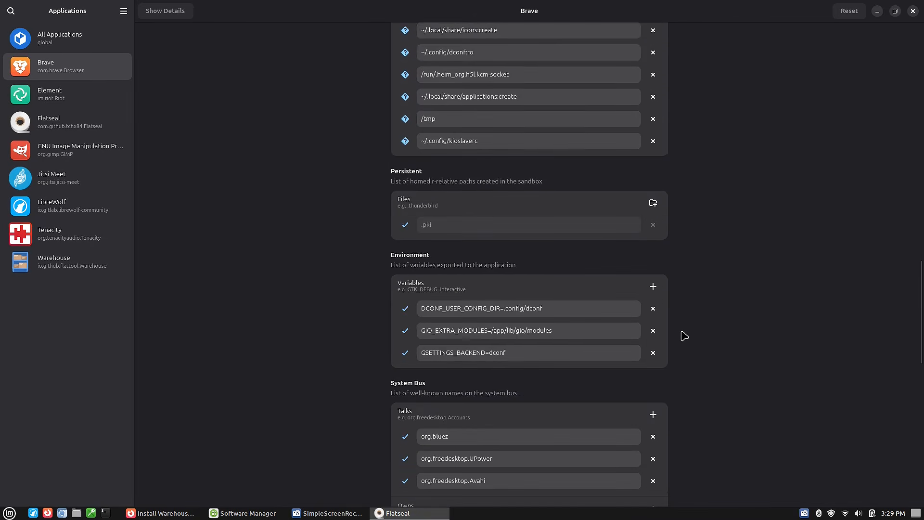
{"action": "scroll", "coordinate": [684, 334], "scroll_direction": "down", "scroll_amount": 12}
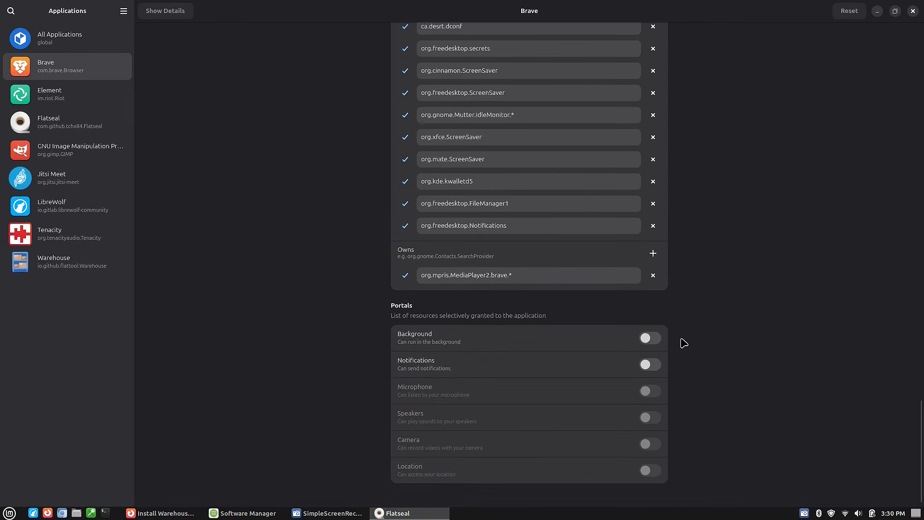
{"action": "scroll", "coordinate": [681, 322], "scroll_direction": "up", "scroll_amount": 20}
{"action": "scroll", "coordinate": [678, 311], "scroll_direction": "up", "scroll_amount": 20}
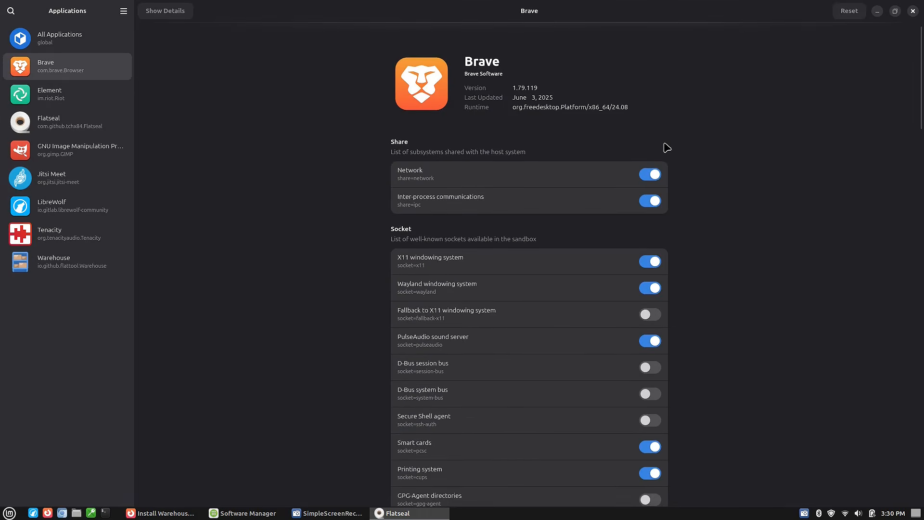
Examine Brave's socket and device permissions, including its access to all devices such as the webcam.
{"action": "scroll", "coordinate": [688, 248], "scroll_direction": "down", "scroll_amount": 2}
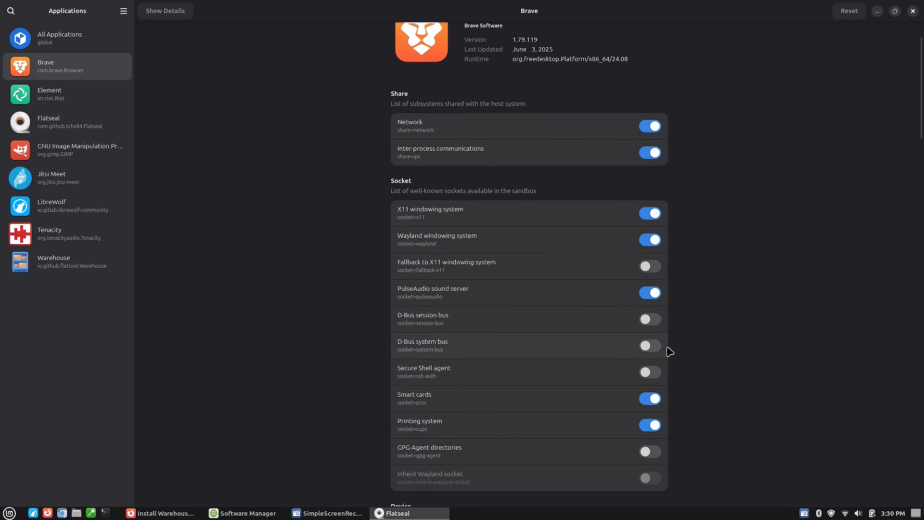
{"action": "scroll", "coordinate": [674, 407], "scroll_direction": "down", "scroll_amount": 4}
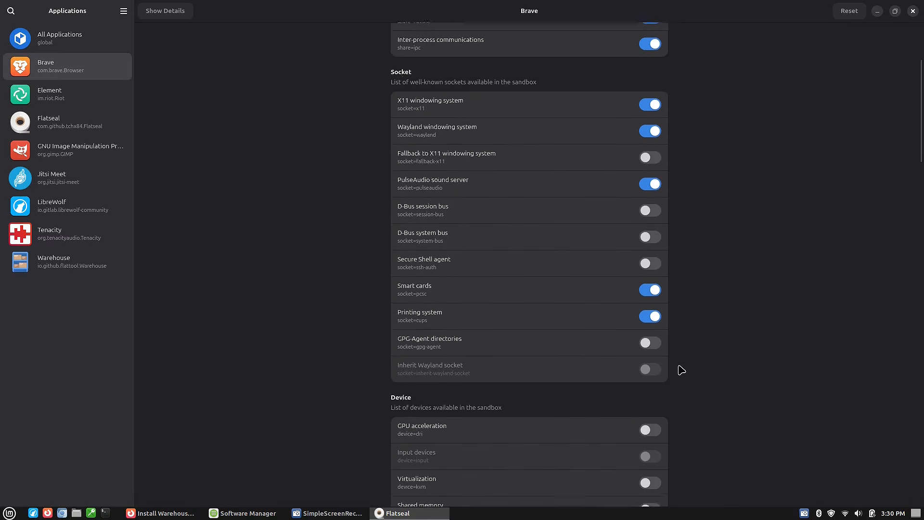
{"action": "scroll", "coordinate": [681, 370], "scroll_direction": "down", "scroll_amount": 7}
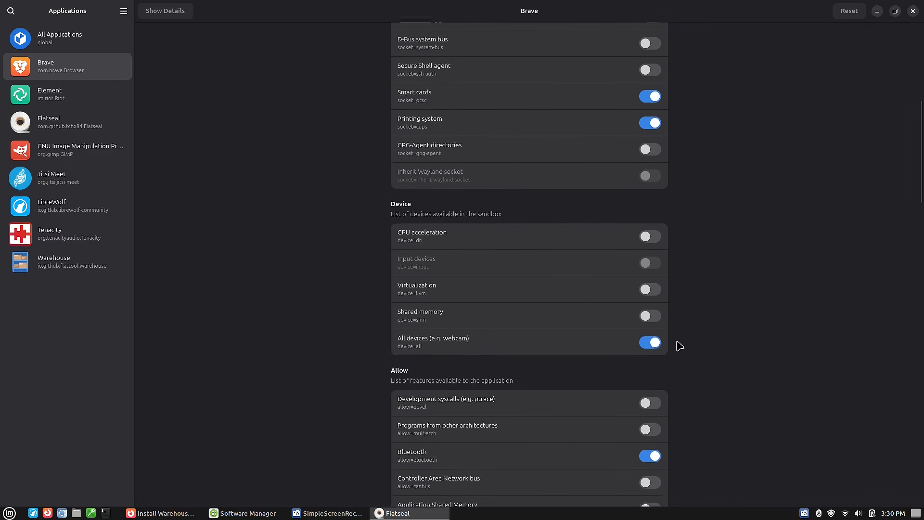
{"action": "scroll", "coordinate": [679, 346], "scroll_direction": "down", "scroll_amount": 1}
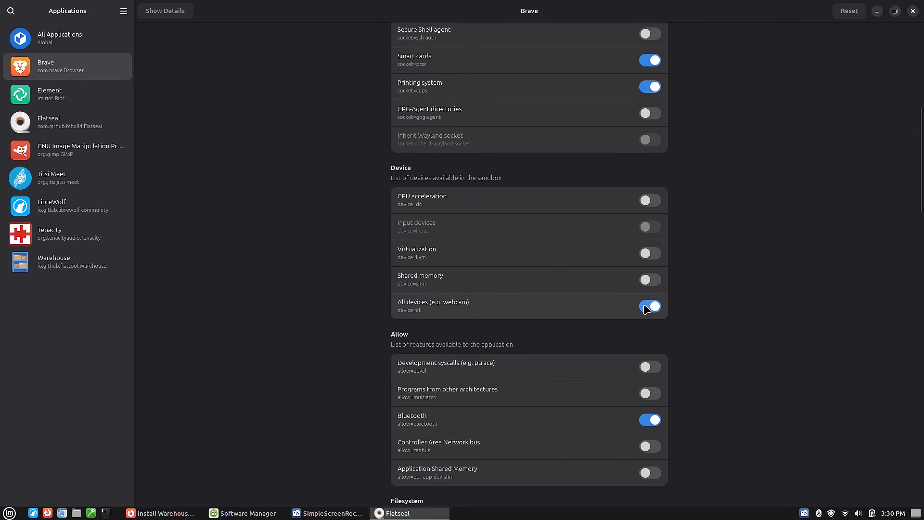
Grant LibreWolf access to all devices (e.g. webcam) and check the marker on the changed permission.
{"action": "left_click", "coordinate": [88, 204]}
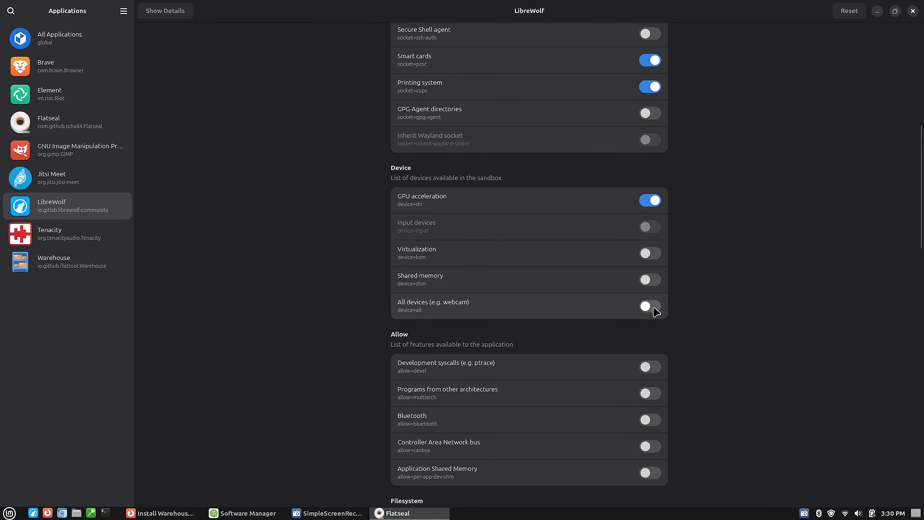
{"action": "left_click", "coordinate": [655, 308]}
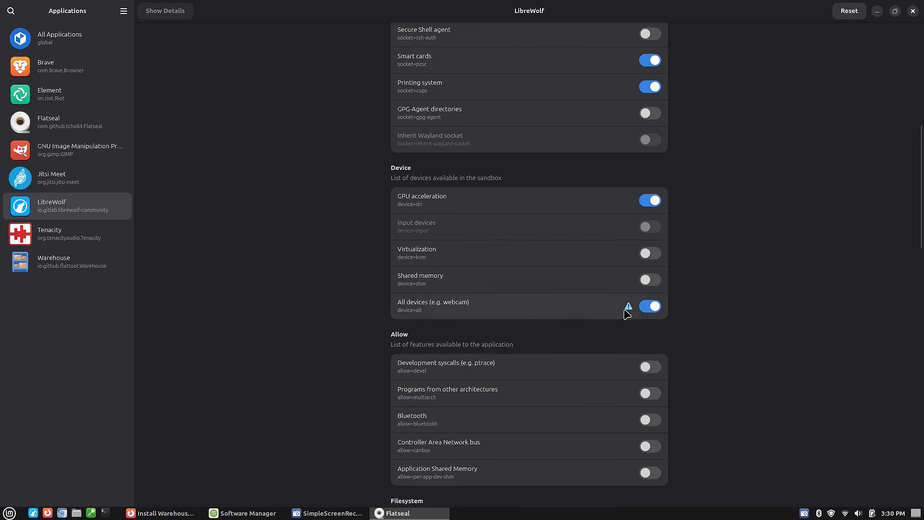
{"action": "mouse_move", "coordinate": [627, 311]}
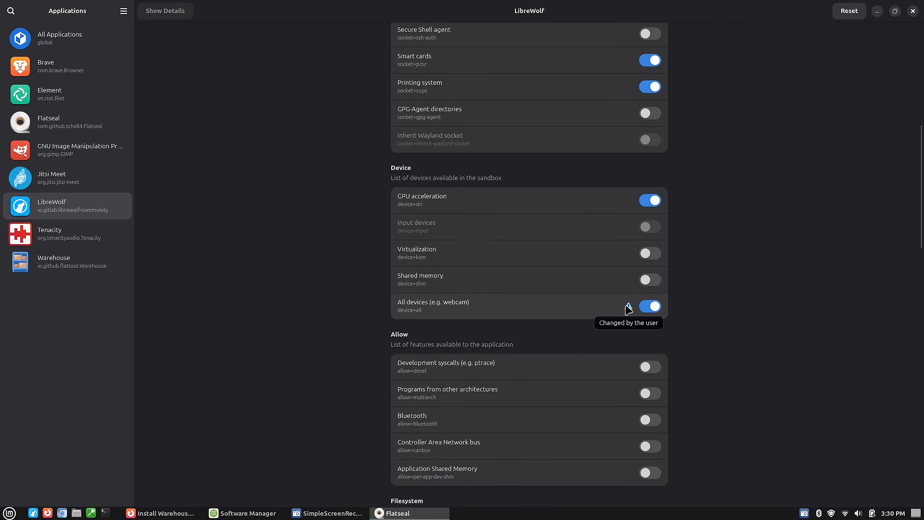
{"action": "scroll", "coordinate": [630, 306], "scroll_direction": "up", "scroll_amount": 10}
{"action": "scroll", "coordinate": [631, 299], "scroll_direction": "down", "scroll_amount": 10}
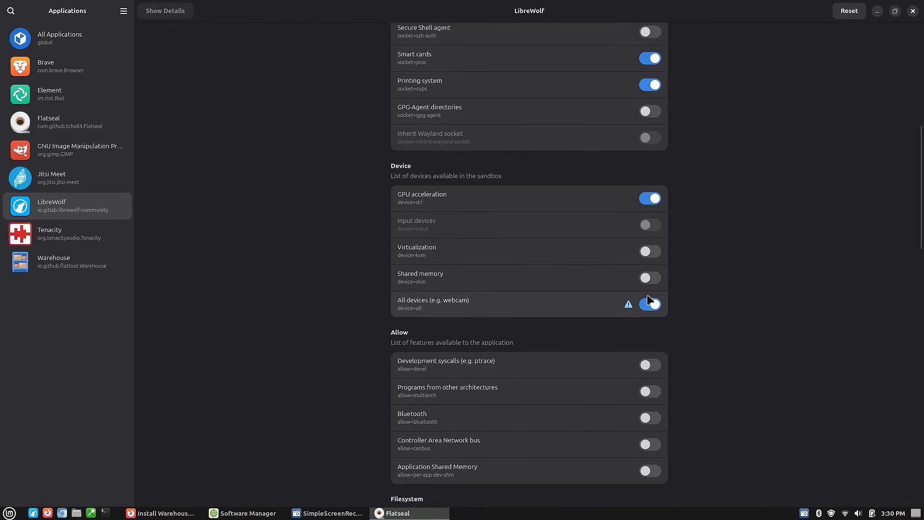
{"action": "left_click", "coordinate": [91, 154]}
{"action": "scroll", "coordinate": [678, 219], "scroll_direction": "down", "scroll_amount": 20}
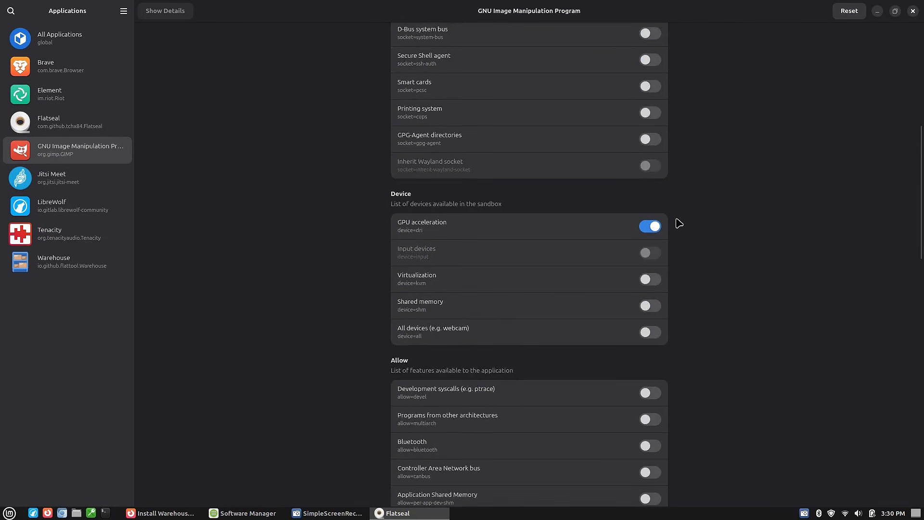
{"action": "scroll", "coordinate": [677, 224], "scroll_direction": "up", "scroll_amount": 10}
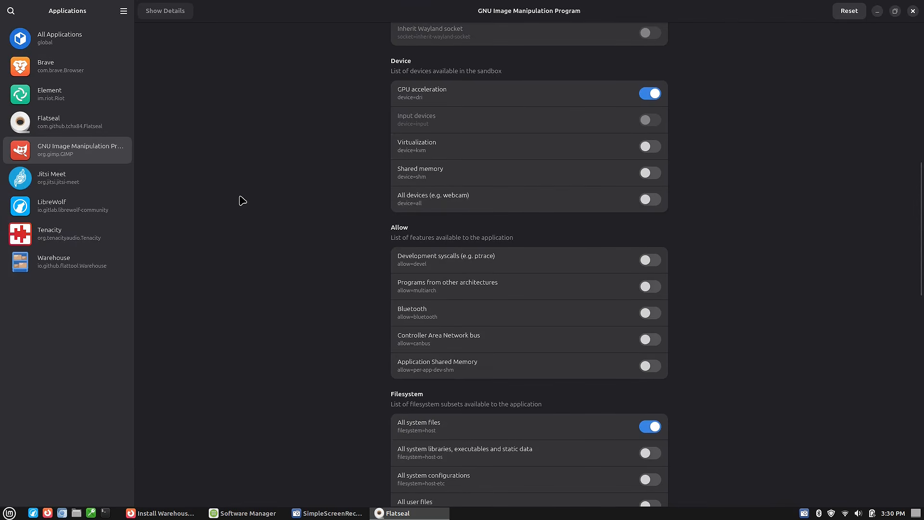
{"action": "scroll", "coordinate": [235, 201], "scroll_direction": "up", "scroll_amount": 10}
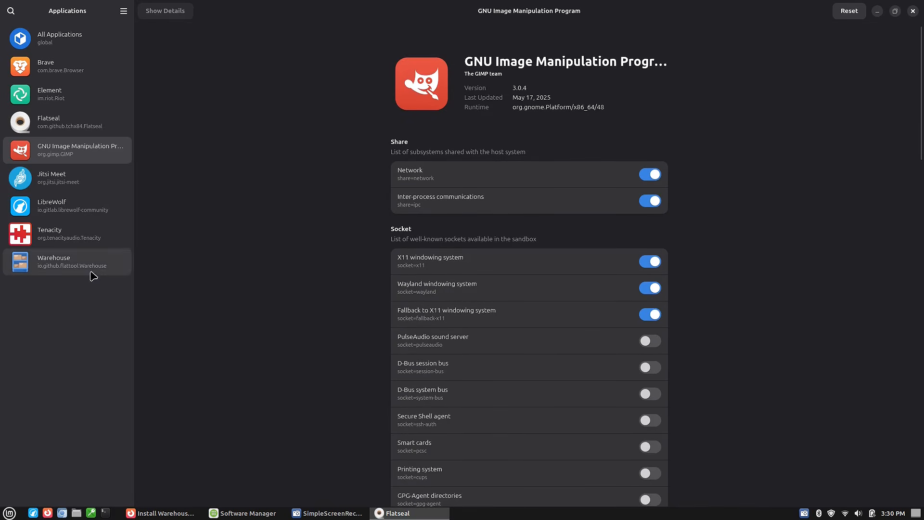
Close Flatseal and bring the Software Manager window to the front.
{"action": "left_click", "coordinate": [913, 11]}
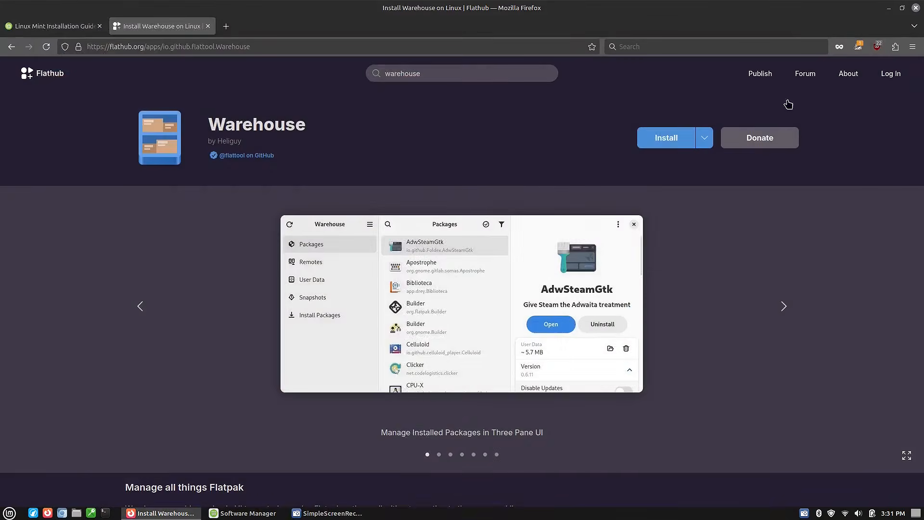
{"action": "left_click", "coordinate": [242, 513]}
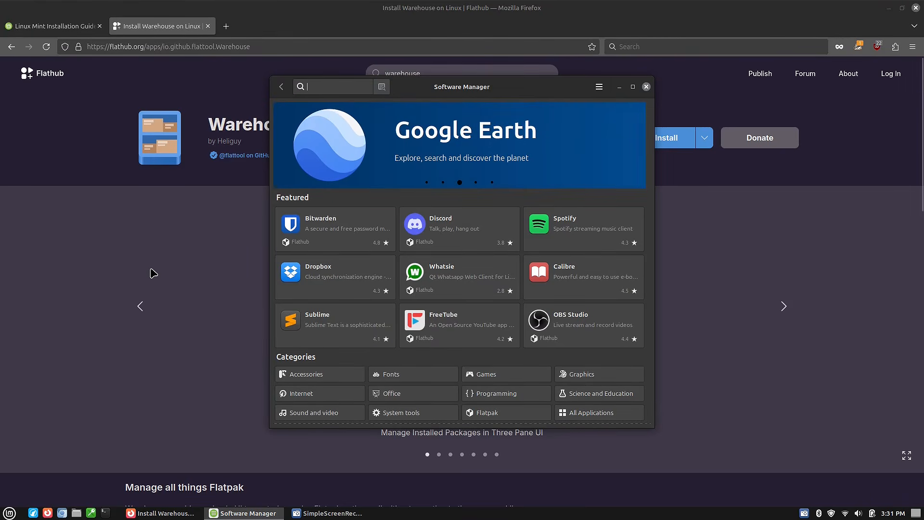
Switch to Firefox and open alternativeto.net in a new tab.
{"action": "left_click", "coordinate": [225, 26]}
{"action": "left_click", "coordinate": [238, 45]}
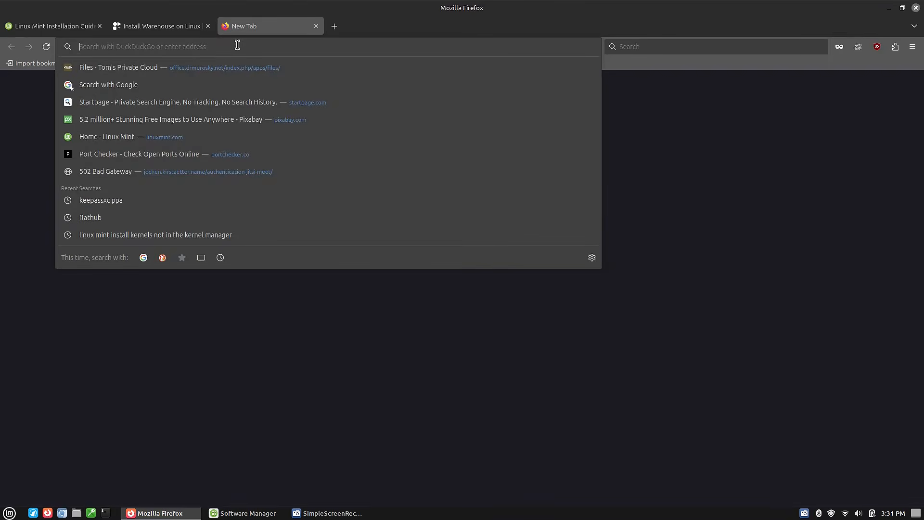
{"action": "type", "text": "alternativeto.net/"}
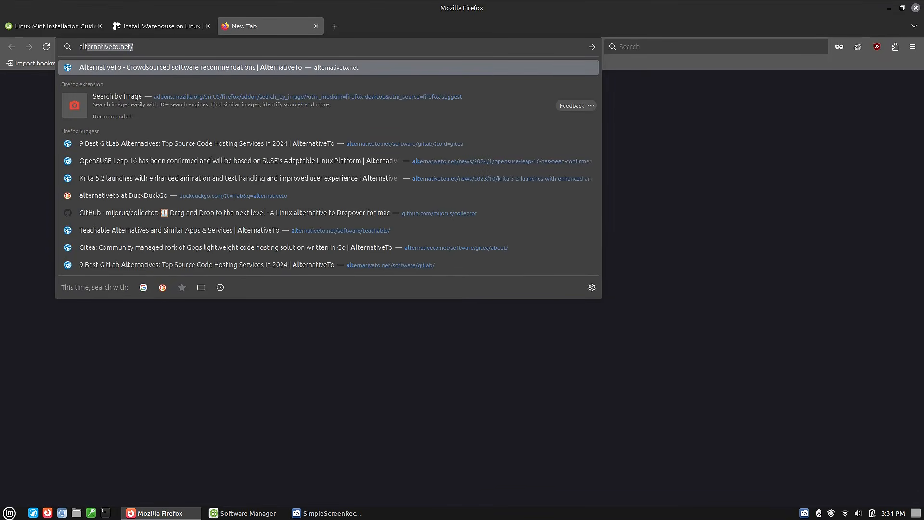
{"action": "key", "text": "Return"}
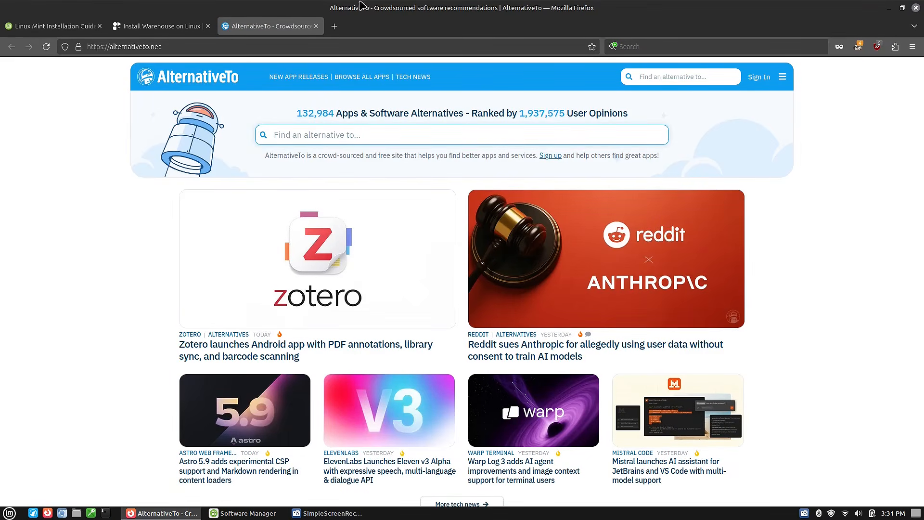
Search AlternativeTo for "convert", open the alternatives to Convert ~ the unit calculator, and look through the list.
{"action": "left_click", "coordinate": [325, 135]}
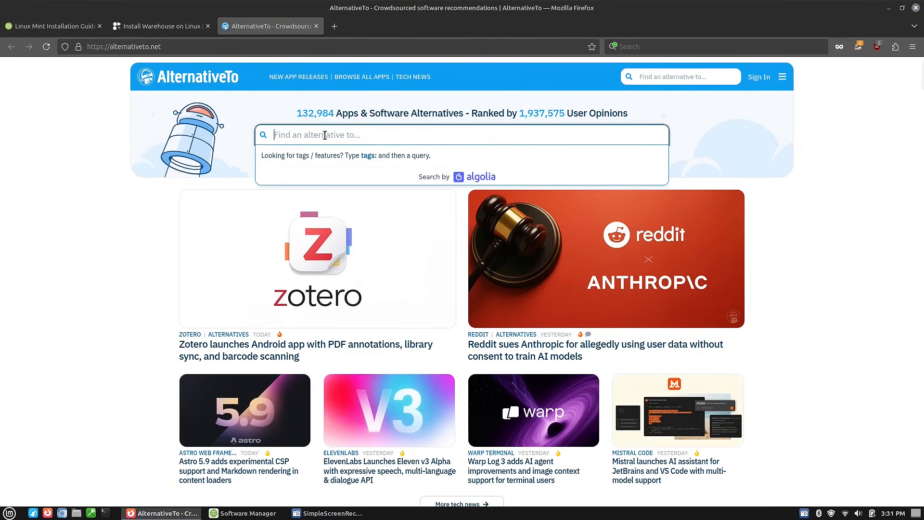
{"action": "type", "text": "convert"}
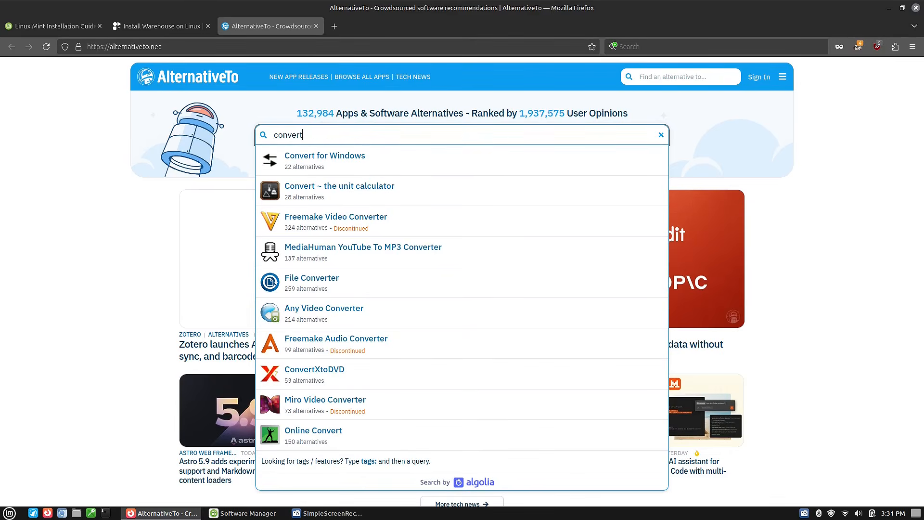
{"action": "left_click", "coordinate": [344, 190]}
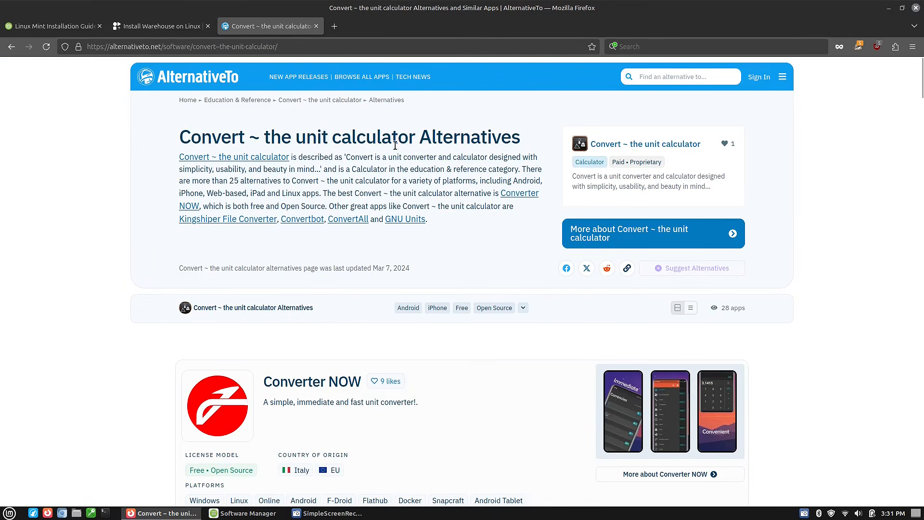
{"action": "scroll", "coordinate": [396, 145], "scroll_direction": "down", "scroll_amount": 20}
{"action": "scroll", "coordinate": [398, 186], "scroll_direction": "up", "scroll_amount": 20}
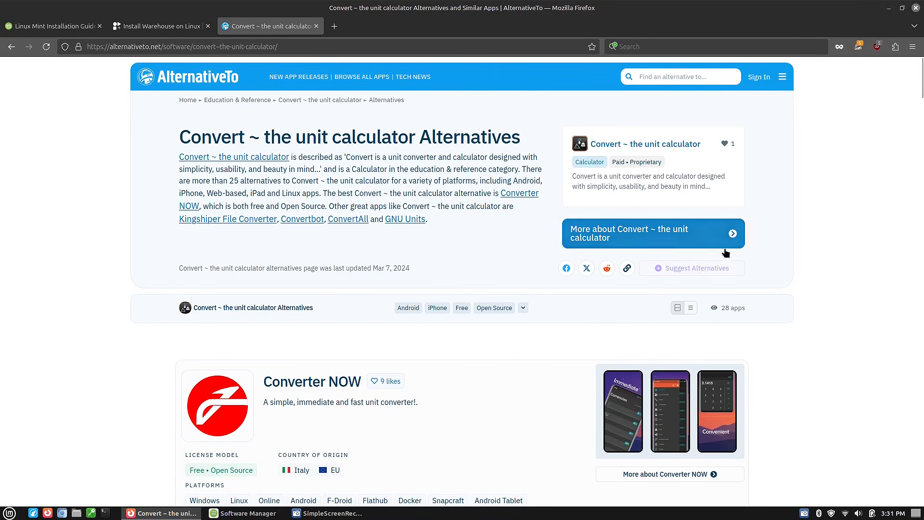
Open the Converter NOW details page from the alternatives list, and go on to its own alternatives.
{"action": "scroll", "coordinate": [318, 258], "scroll_direction": "down", "scroll_amount": 3}
{"action": "left_click", "coordinate": [311, 251]}
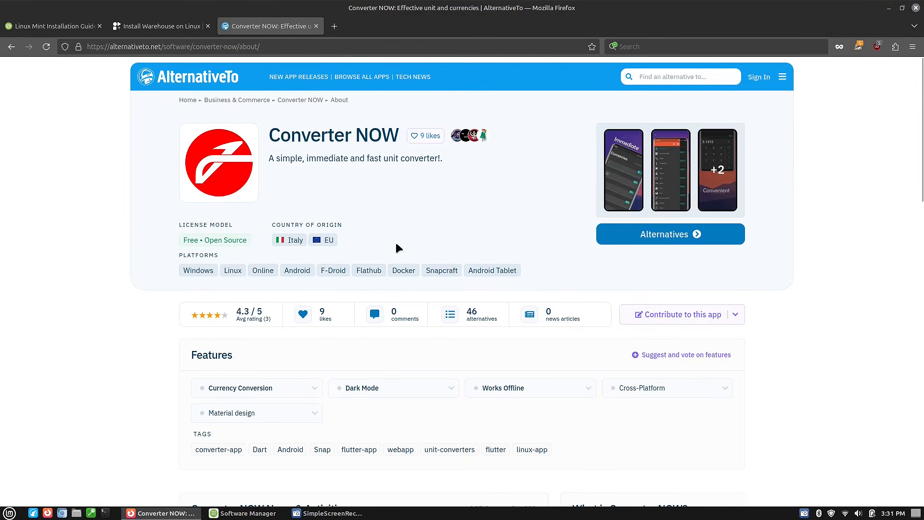
{"action": "left_click", "coordinate": [626, 238]}
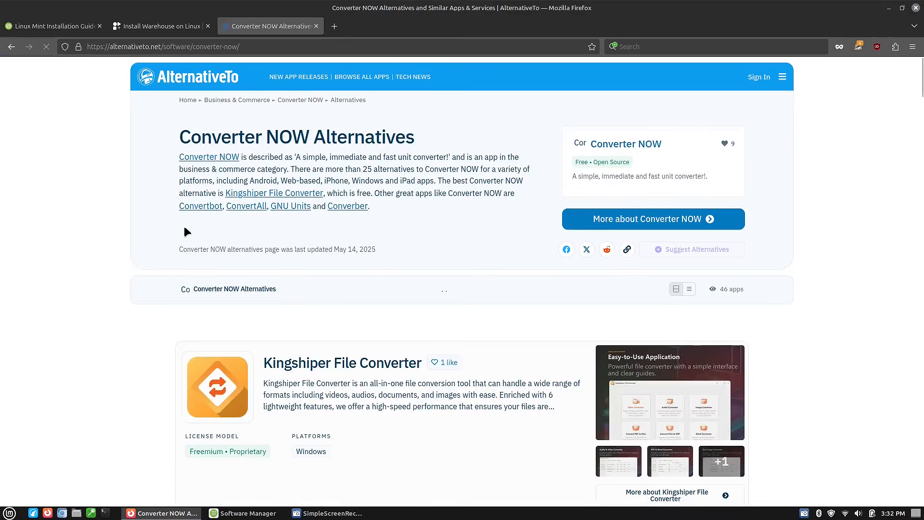
Review the Converter NOW alternatives, comparing the license model and supported platforms of each app, and return to the start of the page.
{"action": "scroll", "coordinate": [469, 230], "scroll_direction": "down", "scroll_amount": 15}
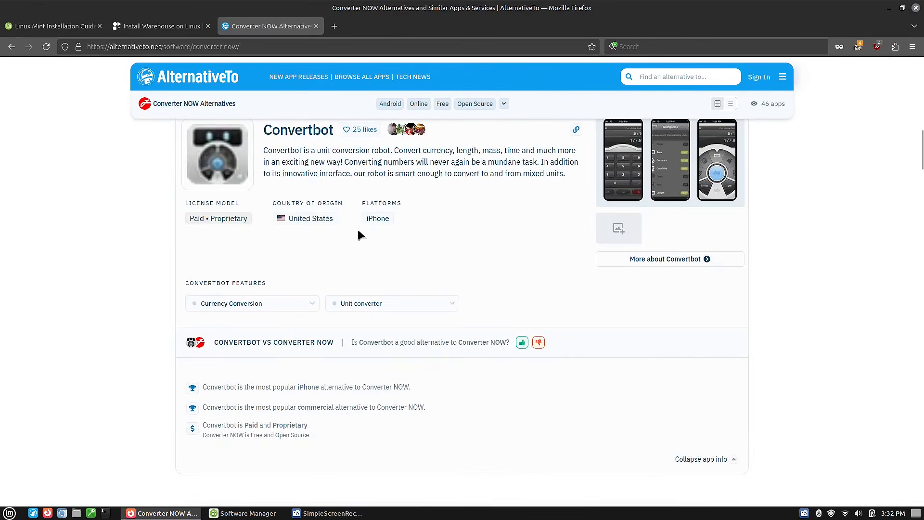
{"action": "scroll", "coordinate": [359, 232], "scroll_direction": "down", "scroll_amount": 14}
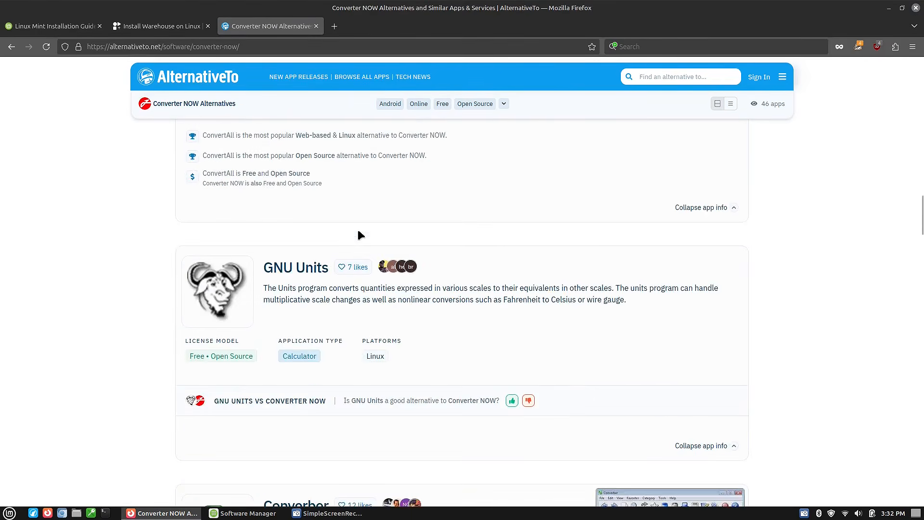
{"action": "scroll", "coordinate": [358, 232], "scroll_direction": "up", "scroll_amount": 7}
{"action": "scroll", "coordinate": [361, 235], "scroll_direction": "up", "scroll_amount": 2}
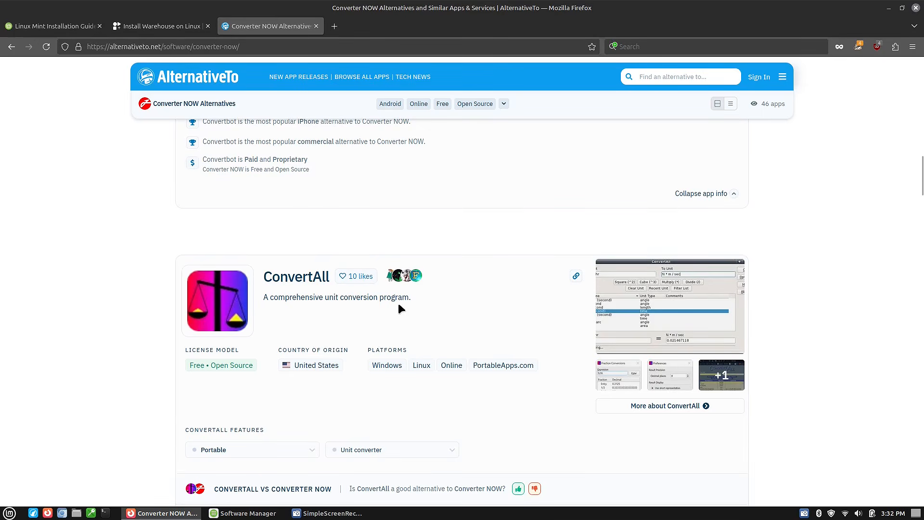
{"action": "scroll", "coordinate": [341, 392], "scroll_direction": "down", "scroll_amount": 10}
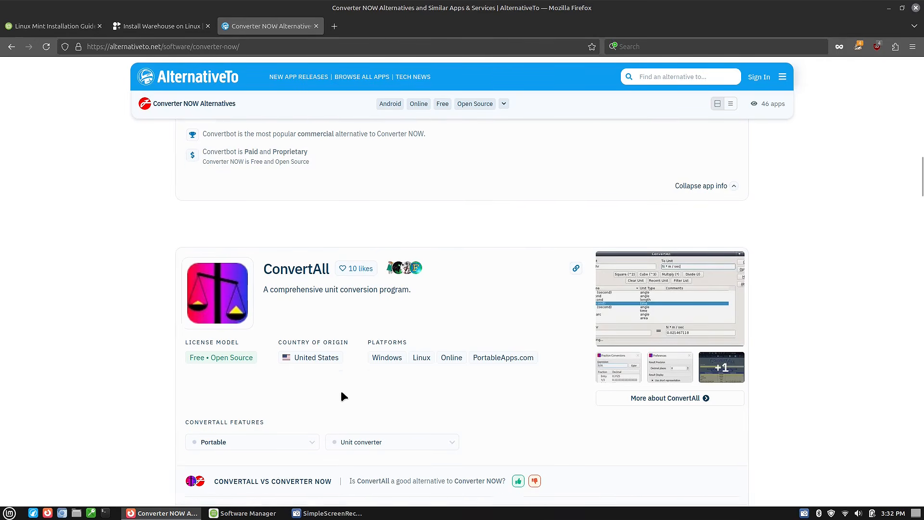
{"action": "scroll", "coordinate": [341, 392], "scroll_direction": "down", "scroll_amount": 13}
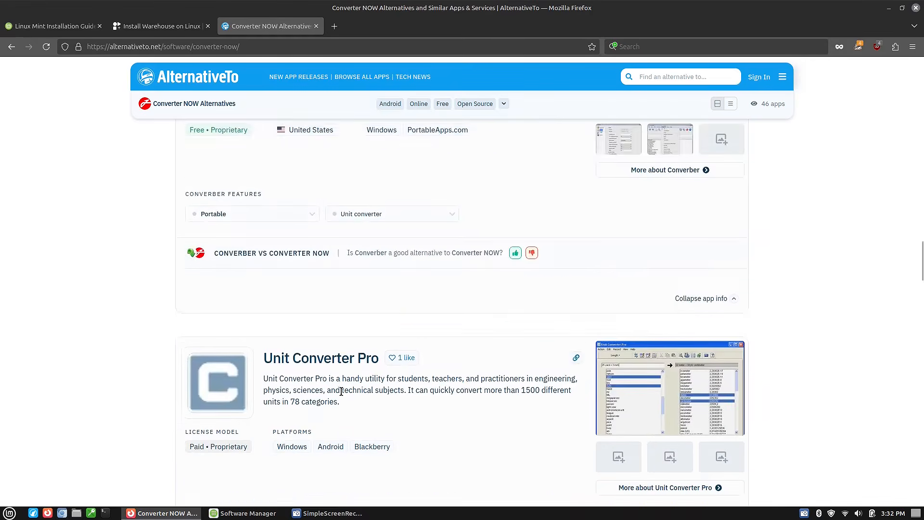
{"action": "scroll", "coordinate": [341, 392], "scroll_direction": "down", "scroll_amount": 4}
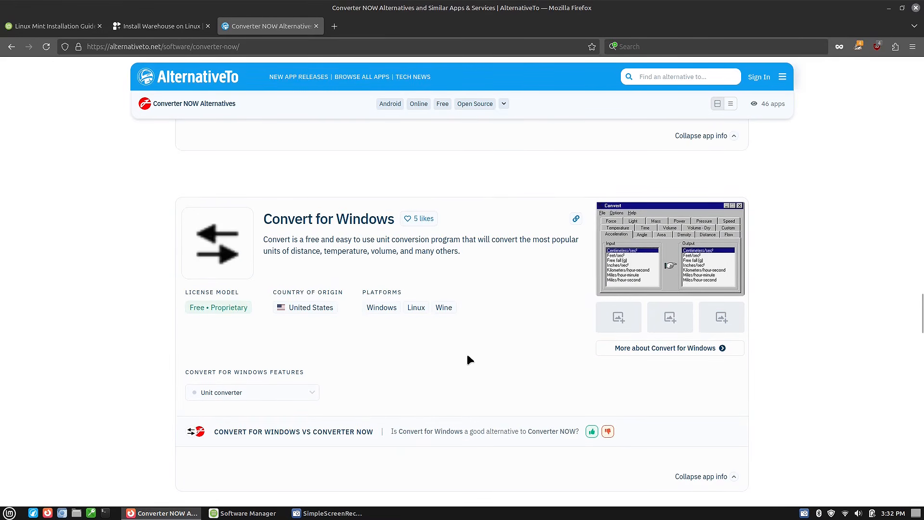
{"action": "scroll", "coordinate": [426, 311], "scroll_direction": "up", "scroll_amount": 15}
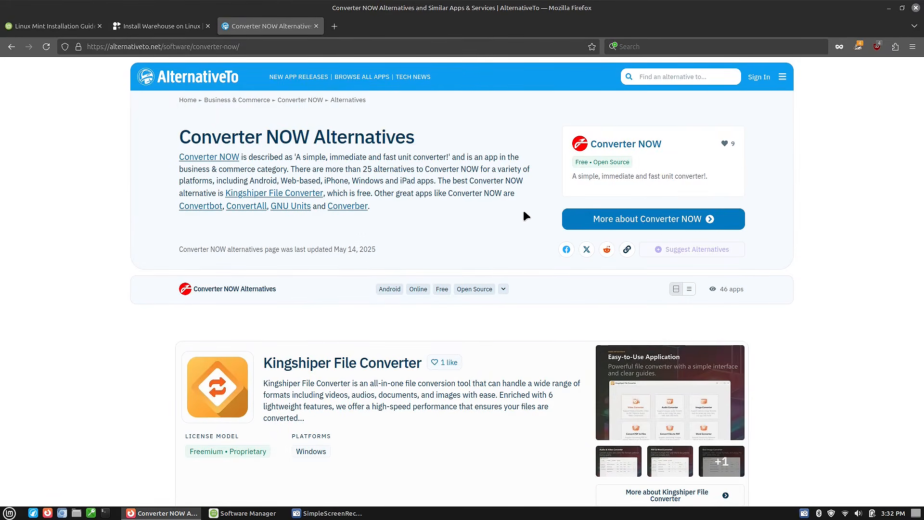
Search AlternativeTo for "word" and open the alternatives to Microsoft Word.
{"action": "left_click", "coordinate": [648, 78]}
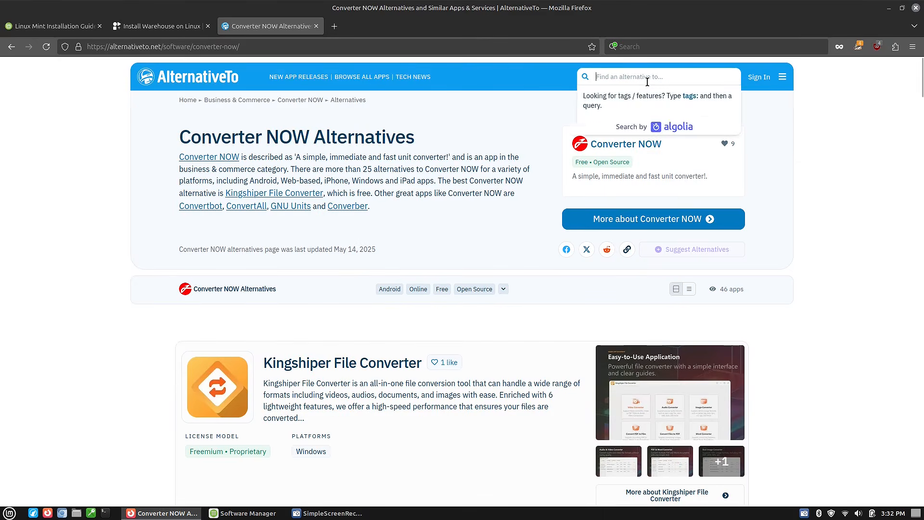
{"action": "type", "text": "word"}
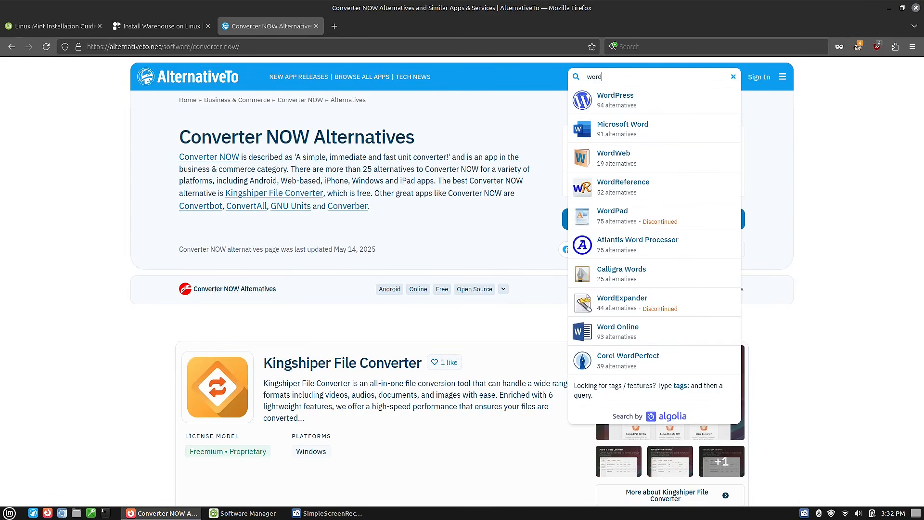
{"action": "left_click", "coordinate": [636, 127]}
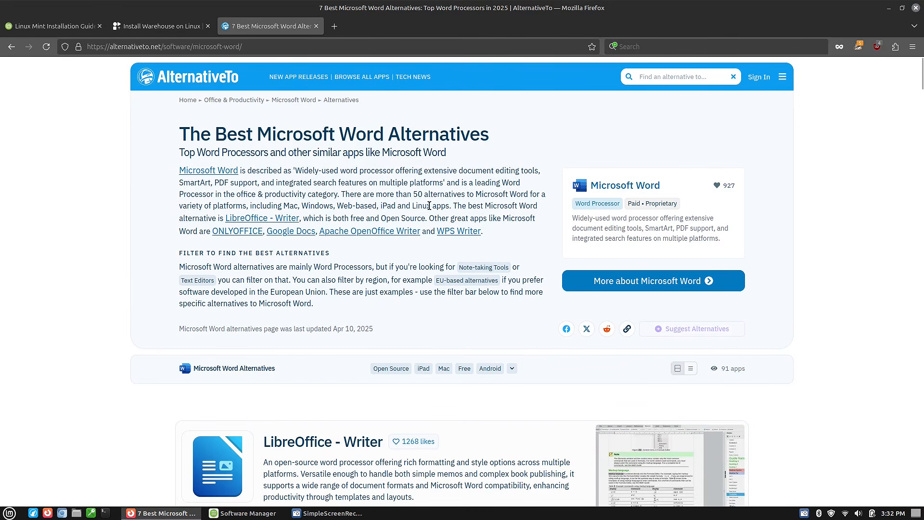
View Microsoft Word's details page with its features, and return to its list of alternatives.
{"action": "left_click", "coordinate": [638, 283]}
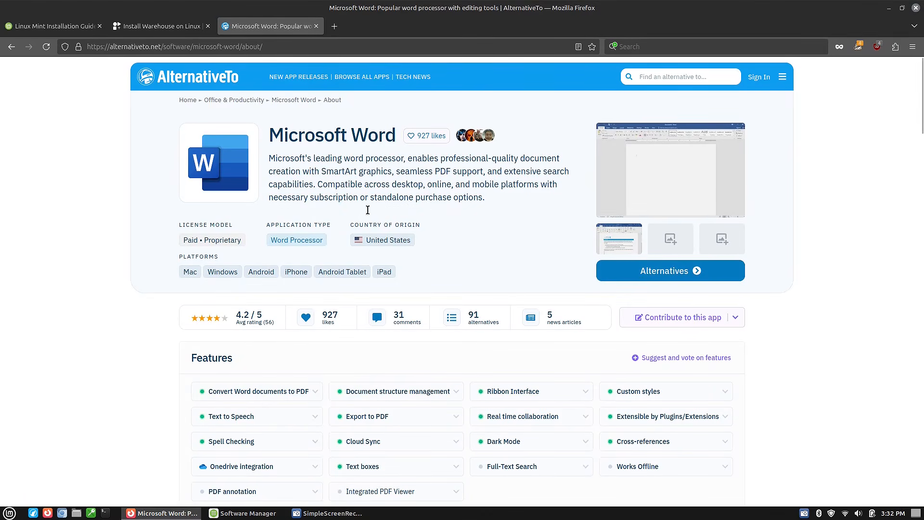
{"action": "scroll", "coordinate": [388, 240], "scroll_direction": "down", "scroll_amount": 4}
{"action": "scroll", "coordinate": [428, 342], "scroll_direction": "up", "scroll_amount": 4}
{"action": "left_click", "coordinate": [693, 271]}
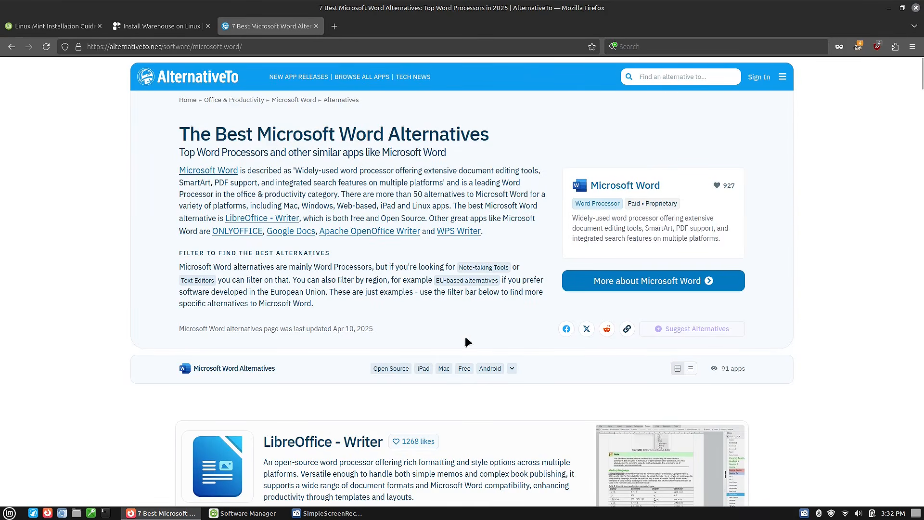
Review the LibreOffice - Writer and ONLYOFFICE entries, and view the main ONLYOFFICE screenshot enlarged before closing it.
{"action": "scroll", "coordinate": [467, 342], "scroll_direction": "down", "scroll_amount": 3}
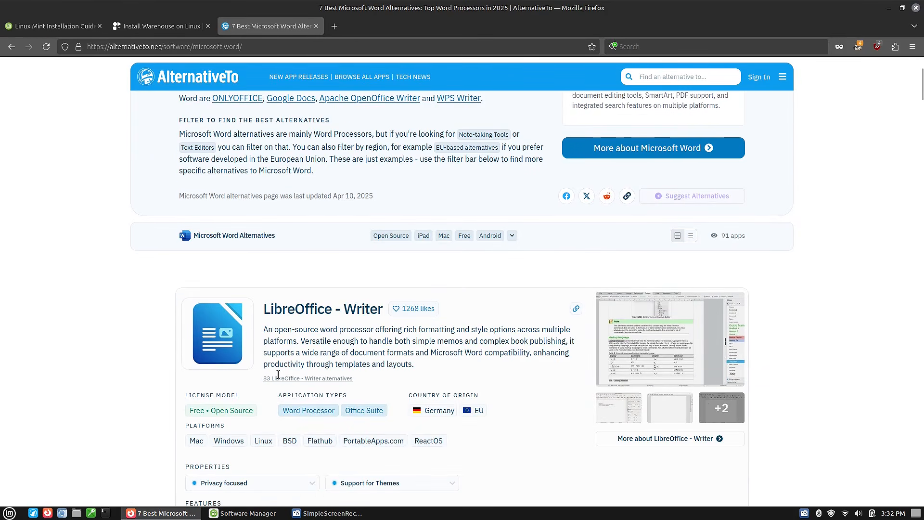
{"action": "scroll", "coordinate": [463, 362], "scroll_direction": "down", "scroll_amount": 6}
{"action": "scroll", "coordinate": [463, 362], "scroll_direction": "down", "scroll_amount": 6}
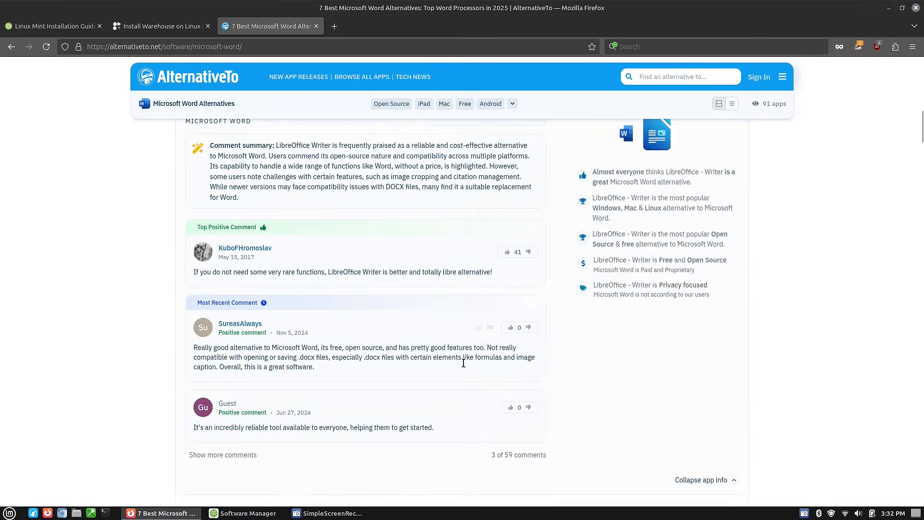
{"action": "scroll", "coordinate": [464, 366], "scroll_direction": "down", "scroll_amount": 7}
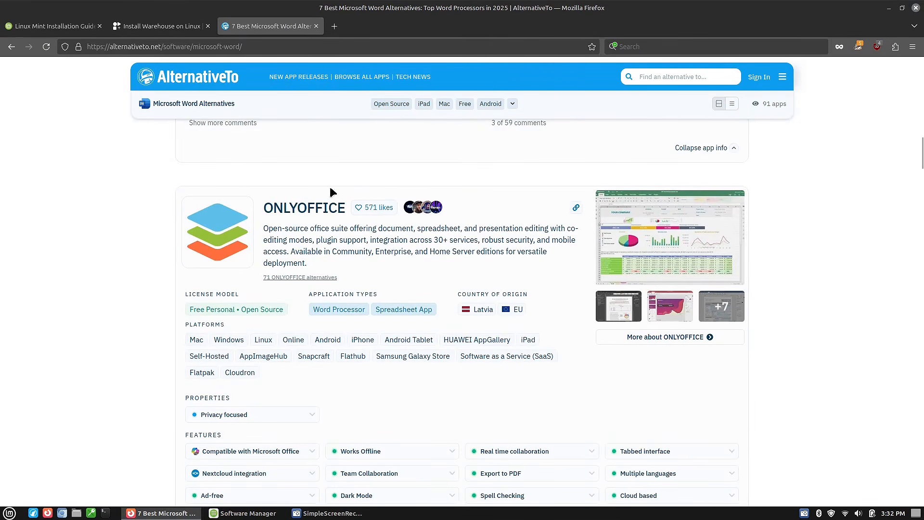
{"action": "left_click", "coordinate": [669, 234]}
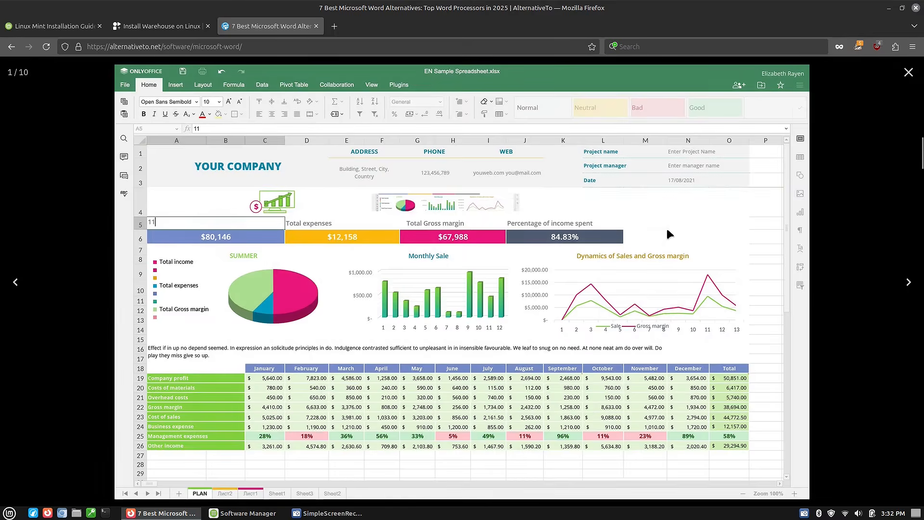
{"action": "left_click", "coordinate": [908, 74]}
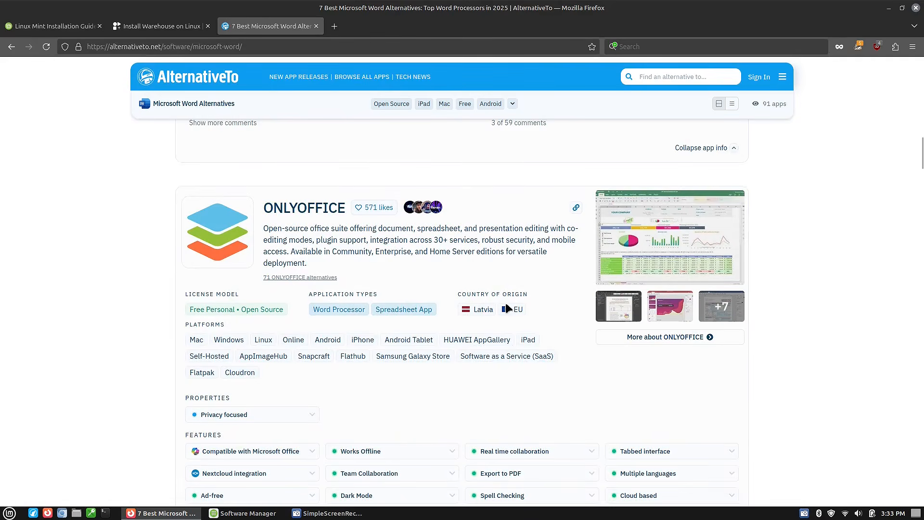
Examine the remaining Microsoft Word alternatives, from Google Docs and Apache OpenOffice Writer through WPS Writer and TextMaker to the list's end.
{"action": "scroll", "coordinate": [460, 298], "scroll_direction": "down", "scroll_amount": 12}
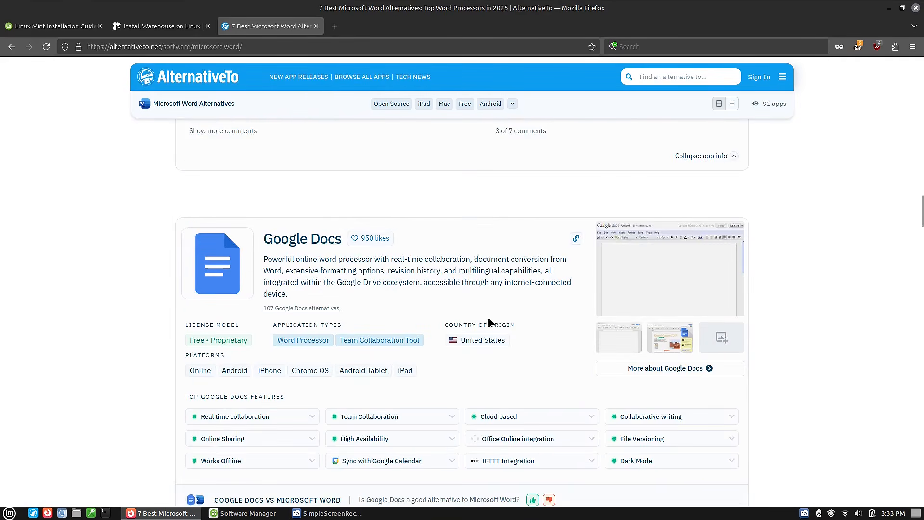
{"action": "scroll", "coordinate": [371, 263], "scroll_direction": "down", "scroll_amount": 15}
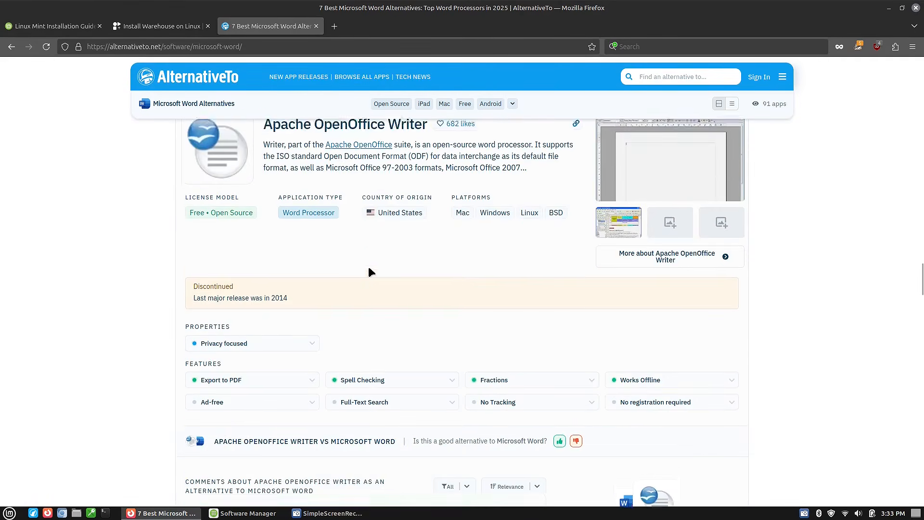
{"action": "scroll", "coordinate": [371, 272], "scroll_direction": "up", "scroll_amount": 3}
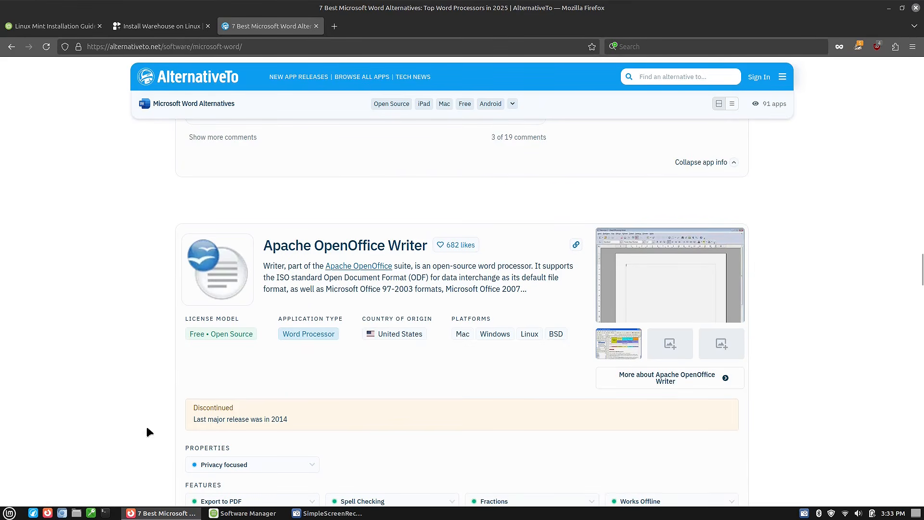
{"action": "scroll", "coordinate": [520, 340], "scroll_direction": "down", "scroll_amount": 15}
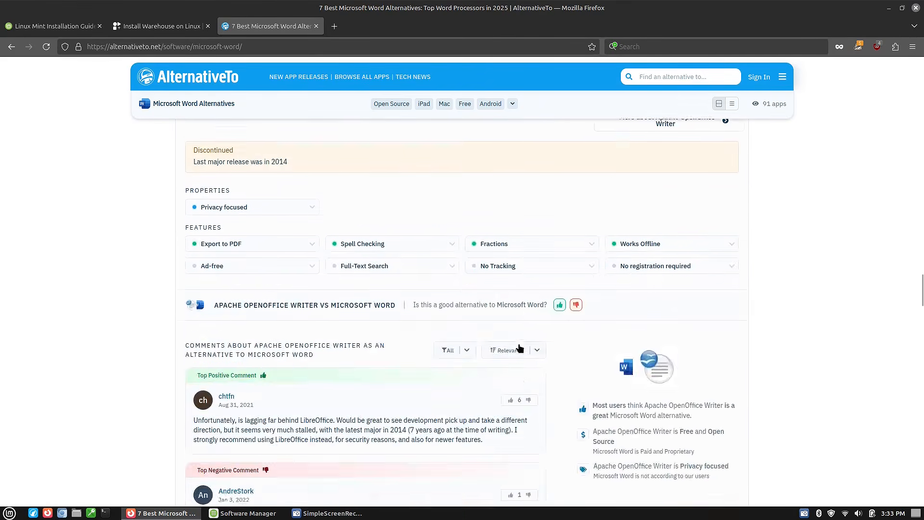
{"action": "scroll", "coordinate": [420, 274], "scroll_direction": "up", "scroll_amount": 2}
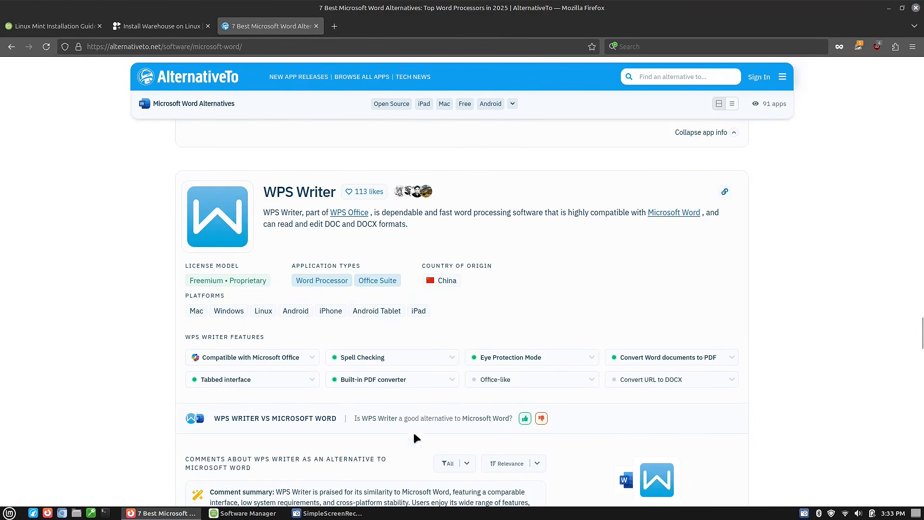
{"action": "scroll", "coordinate": [414, 433], "scroll_direction": "down", "scroll_amount": 14}
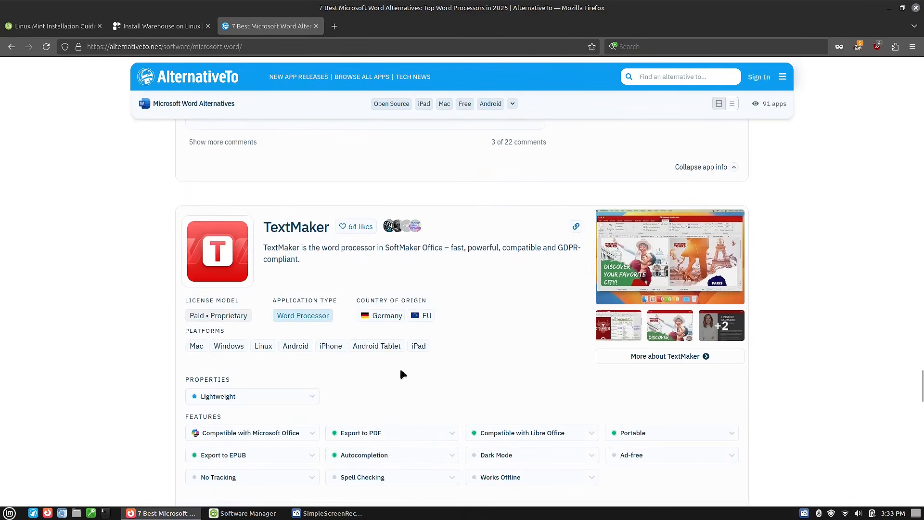
{"action": "scroll", "coordinate": [474, 423], "scroll_direction": "down", "scroll_amount": 20}
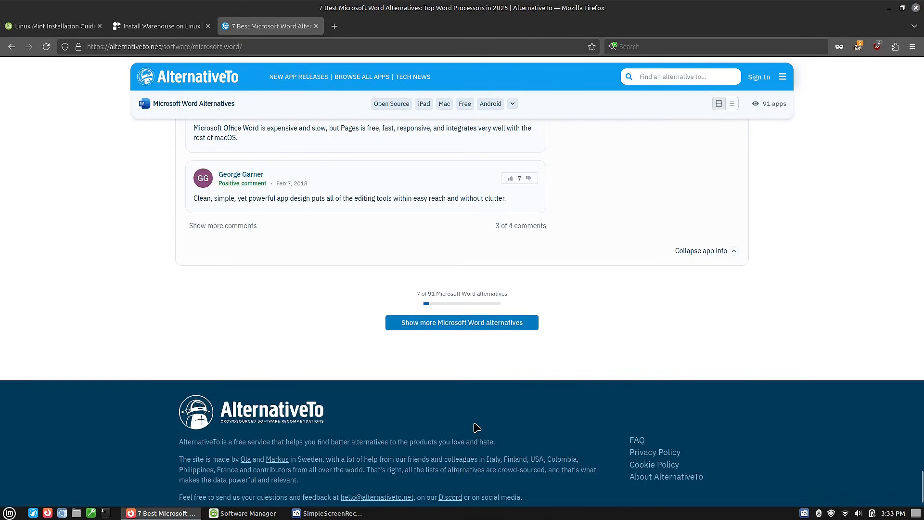
Return to the LibreOffice - Writer entry and check its license model and supported platforms.
{"action": "scroll", "coordinate": [474, 421], "scroll_direction": "up", "scroll_amount": 20}
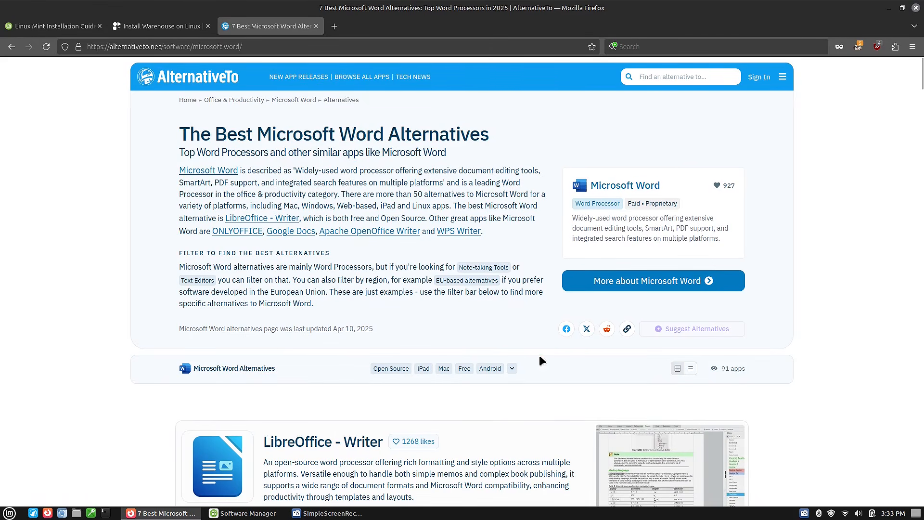
{"action": "scroll", "coordinate": [478, 302], "scroll_direction": "down", "scroll_amount": 4}
{"action": "scroll", "coordinate": [463, 302], "scroll_direction": "down", "scroll_amount": 1}
{"action": "scroll", "coordinate": [463, 302], "scroll_direction": "up", "scroll_amount": 1}
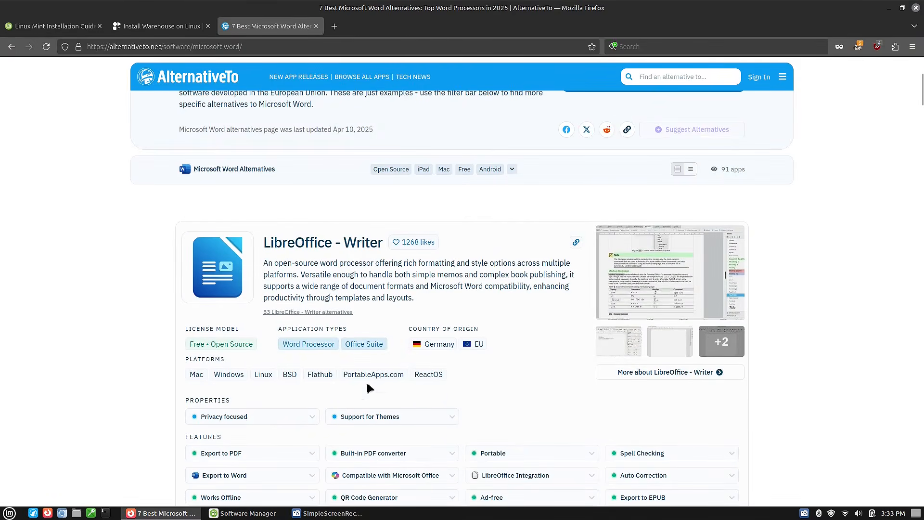
Expand the full set of filters for the Microsoft Word alternatives and limit the list to the Linux platform.
{"action": "scroll", "coordinate": [454, 351], "scroll_direction": "up", "scroll_amount": 4}
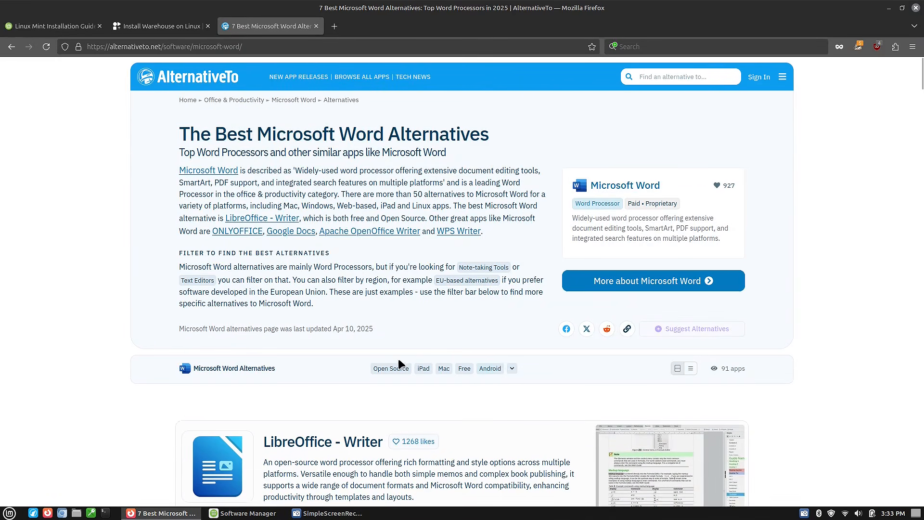
{"action": "left_click", "coordinate": [511, 369]}
{"action": "scroll", "coordinate": [481, 380], "scroll_direction": "down", "scroll_amount": 1}
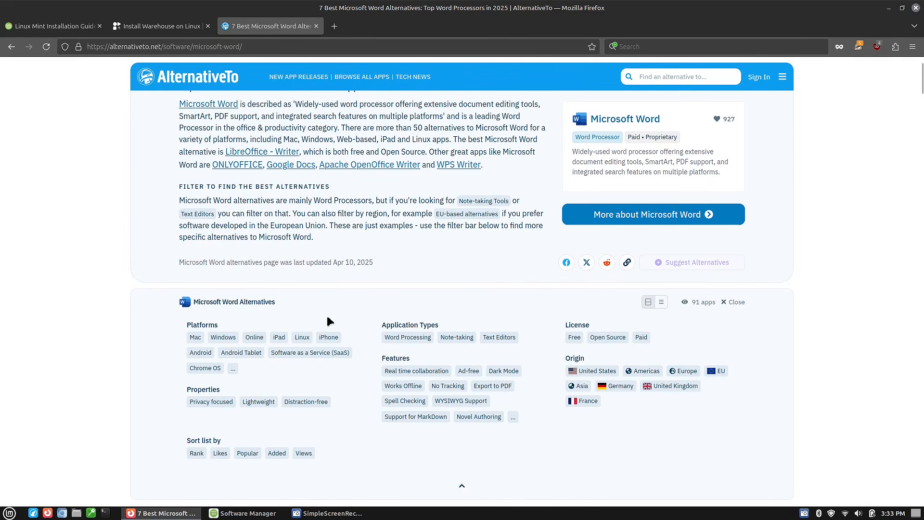
{"action": "left_click", "coordinate": [302, 338]}
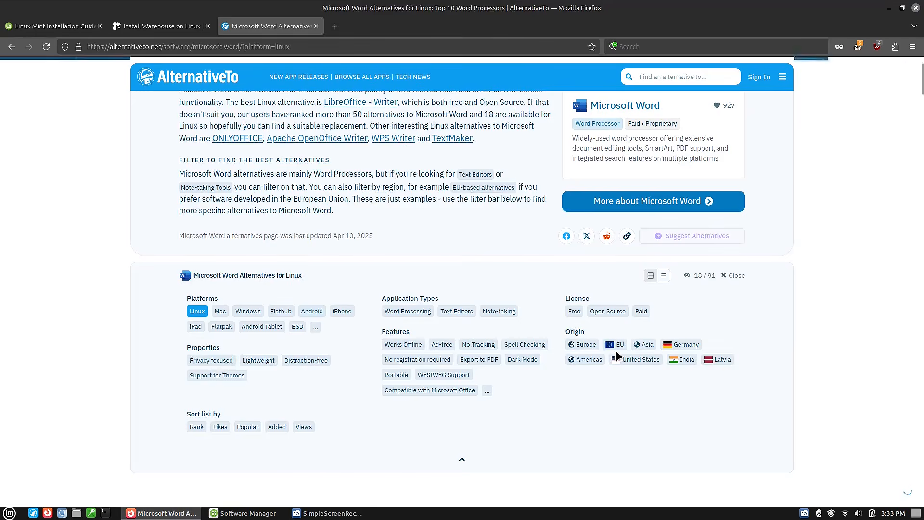
Look through the Linux-filtered Microsoft Word alternatives from LibreOffice - Writer past ONLYOFFICE and WPS Writer to AbiWord, and return to the page's beginning.
{"action": "scroll", "coordinate": [586, 355], "scroll_direction": "down", "scroll_amount": 8}
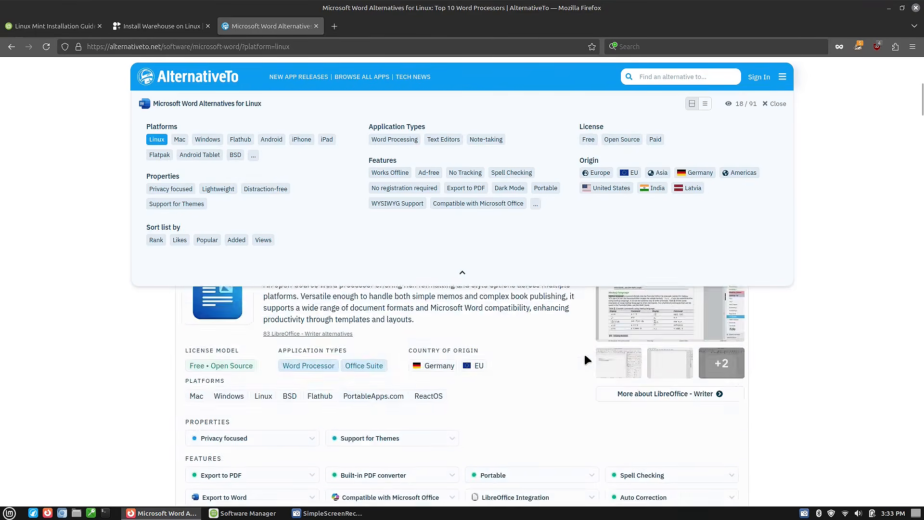
{"action": "scroll", "coordinate": [586, 329], "scroll_direction": "up", "scroll_amount": 4}
{"action": "scroll", "coordinate": [586, 329], "scroll_direction": "down", "scroll_amount": 15}
{"action": "scroll", "coordinate": [586, 325], "scroll_direction": "down", "scroll_amount": 20}
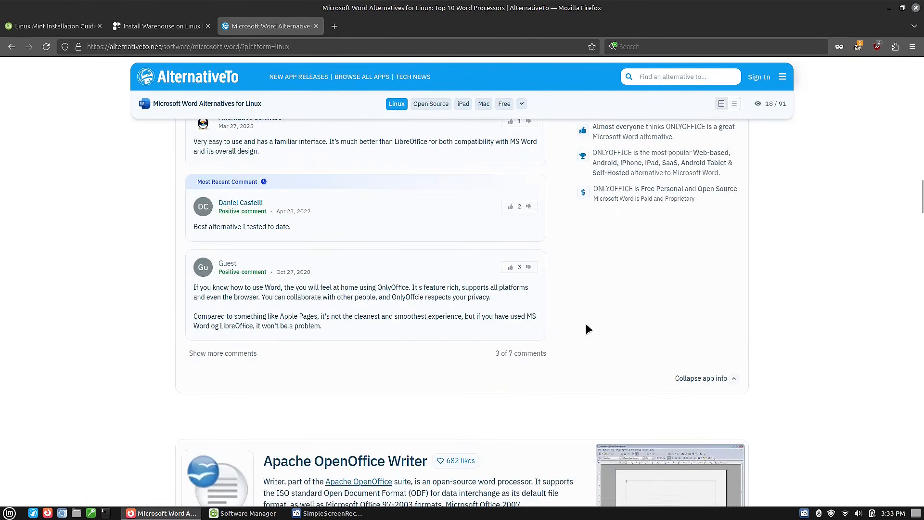
{"action": "scroll", "coordinate": [586, 328], "scroll_direction": "down", "scroll_amount": 20}
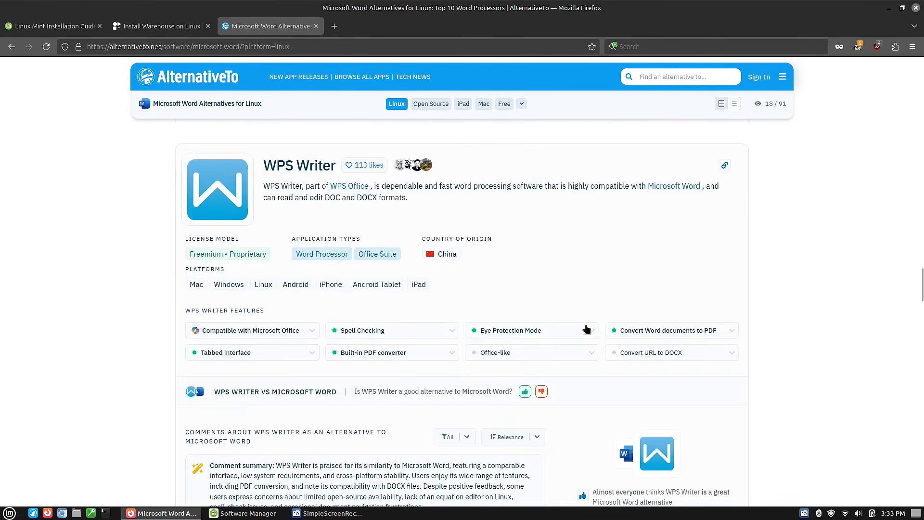
{"action": "scroll", "coordinate": [588, 329], "scroll_direction": "down", "scroll_amount": 20}
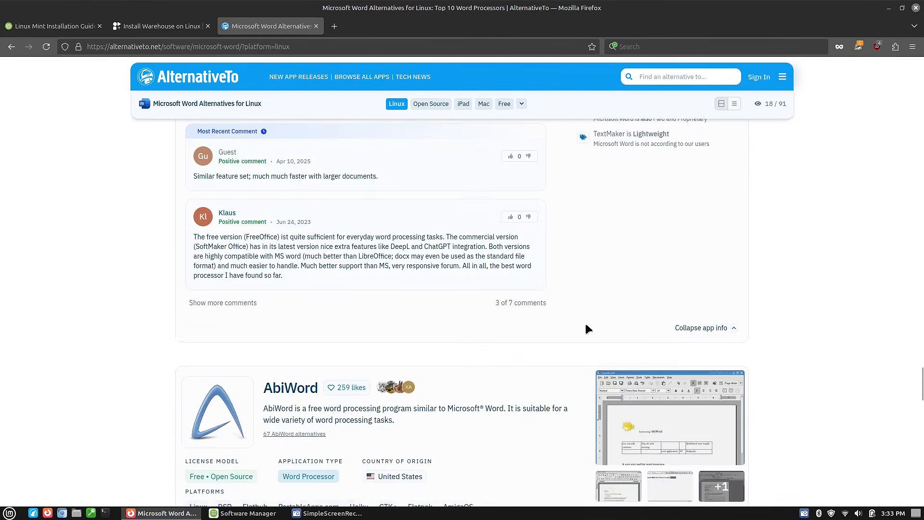
{"action": "scroll", "coordinate": [585, 325], "scroll_direction": "down", "scroll_amount": 5}
{"action": "scroll", "coordinate": [586, 326], "scroll_direction": "up", "scroll_amount": 20}
{"action": "scroll", "coordinate": [586, 326], "scroll_direction": "up", "scroll_amount": 10}
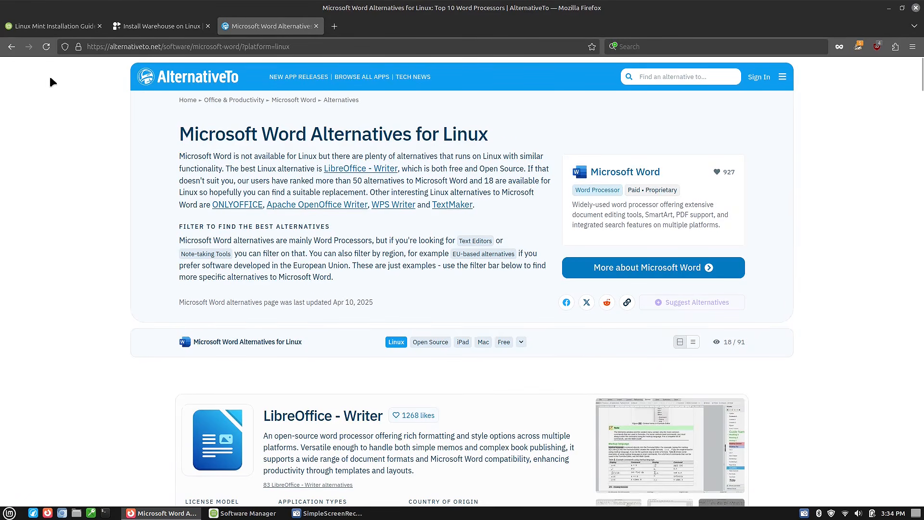
Switch back to the already open Linux Mint Installation Guide page.
{"action": "left_click", "coordinate": [49, 21]}
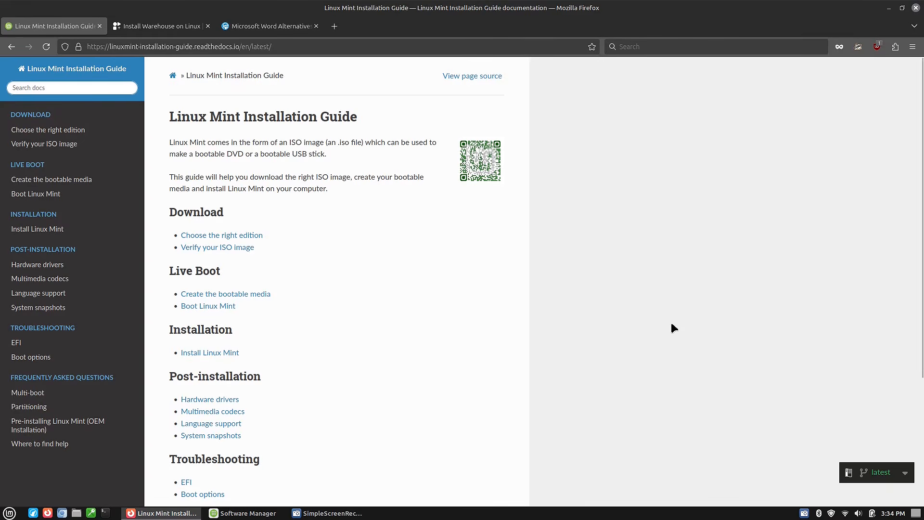